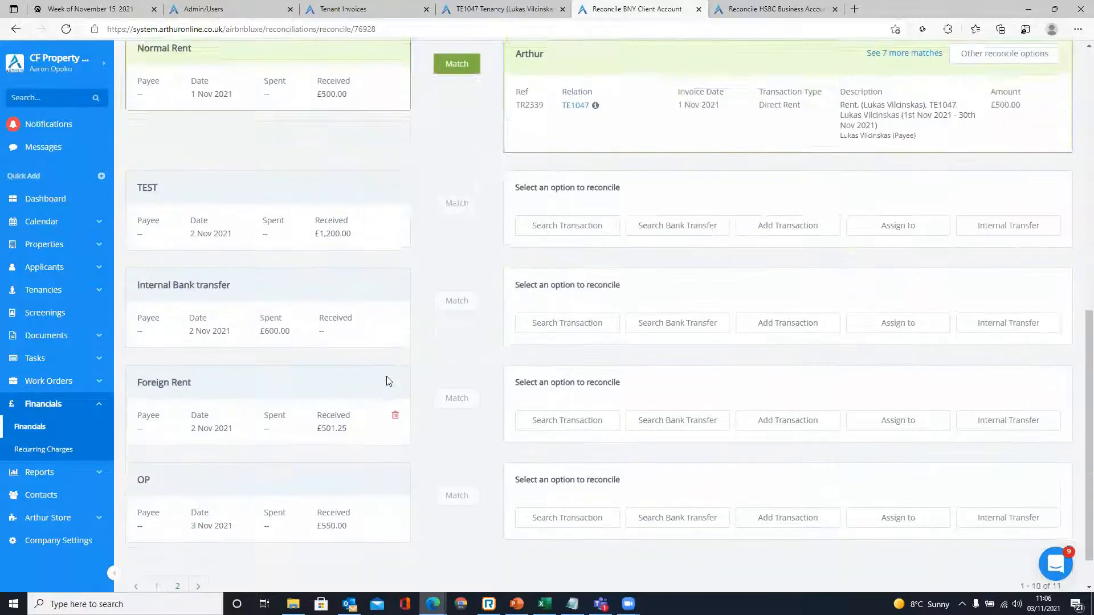
- Switch to the TE1047 tenancy's rent statement
left_click(503, 9)
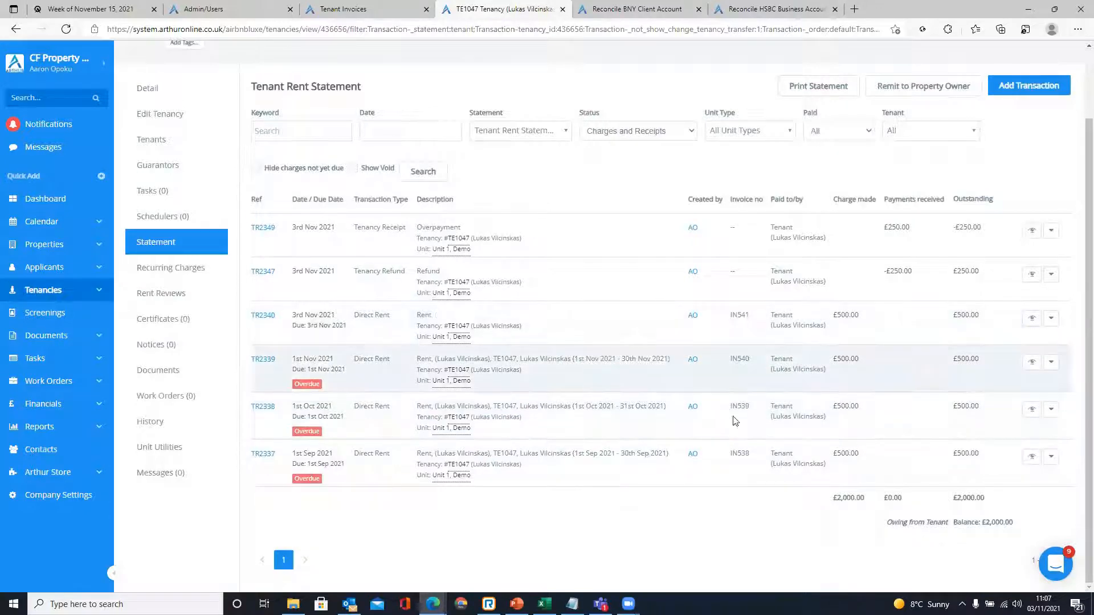
- Review the TR2338 rent charge on the TE1047 rent statement
left_click_drag(872, 408, 802, 410)
left_click(692, 502)
left_click(378, 8)
- Back on the BNY reconciliation, start a transaction search for the £550.00 OP line
left_click(633, 9)
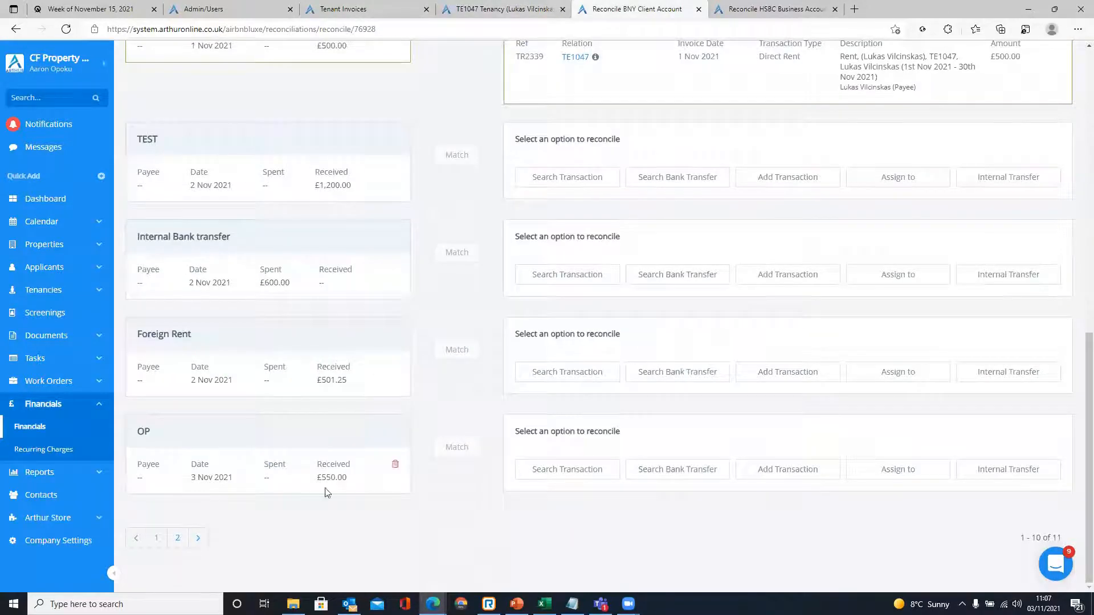
left_click_drag(348, 480, 342, 503)
left_click(550, 469)
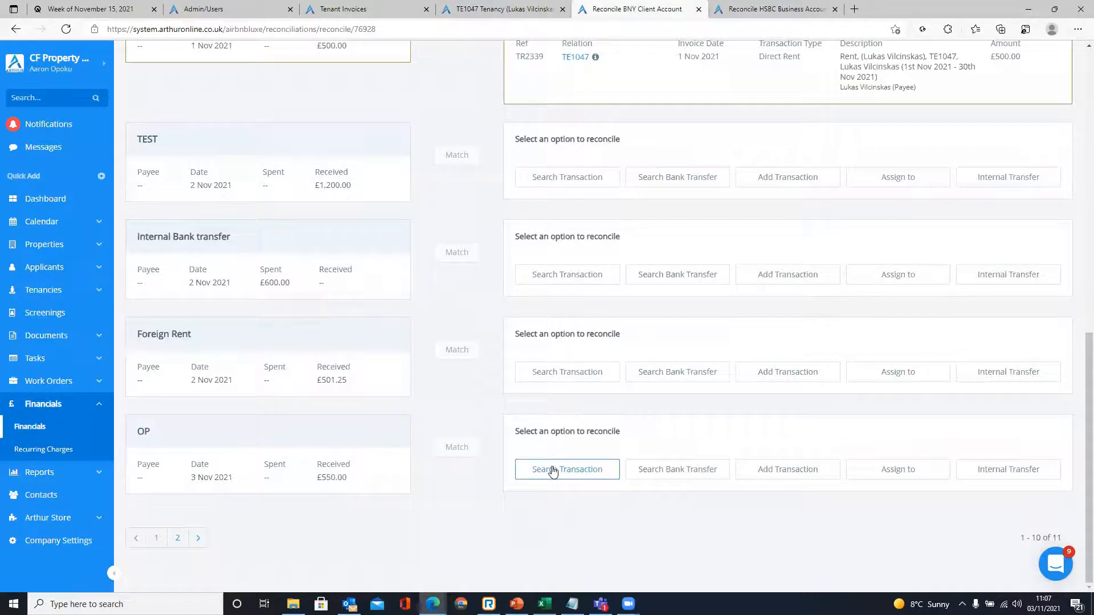
left_click(521, 9)
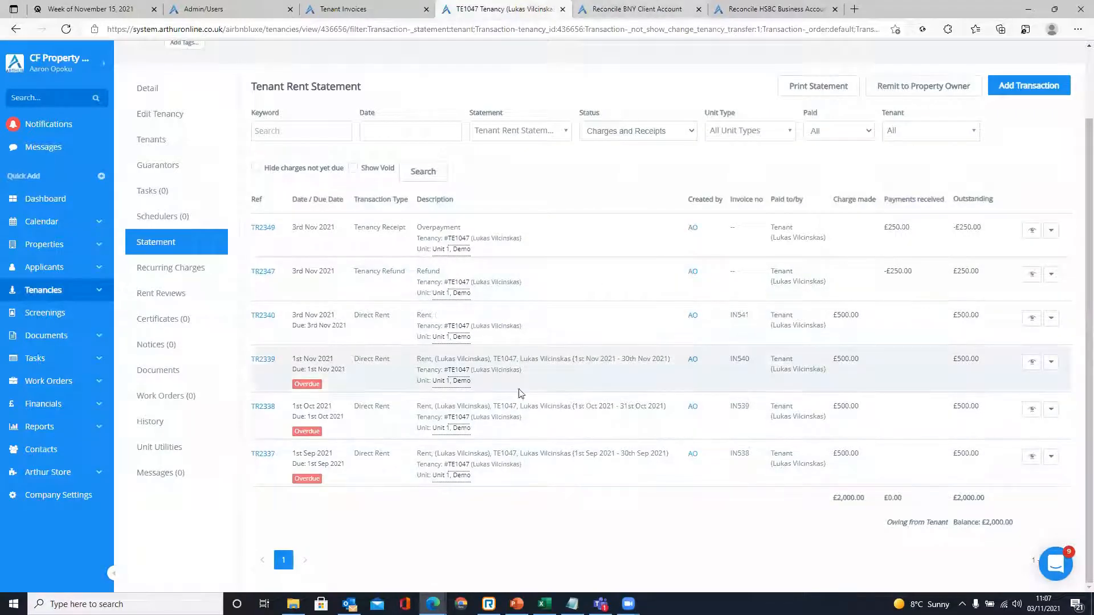
left_click_drag(284, 360, 255, 363)
left_click(251, 370)
- Search for TR2339 and match its £500.00 to the OP line, leaving £-50.00
left_click(624, 8)
left_click(688, 183)
type("TR2339")
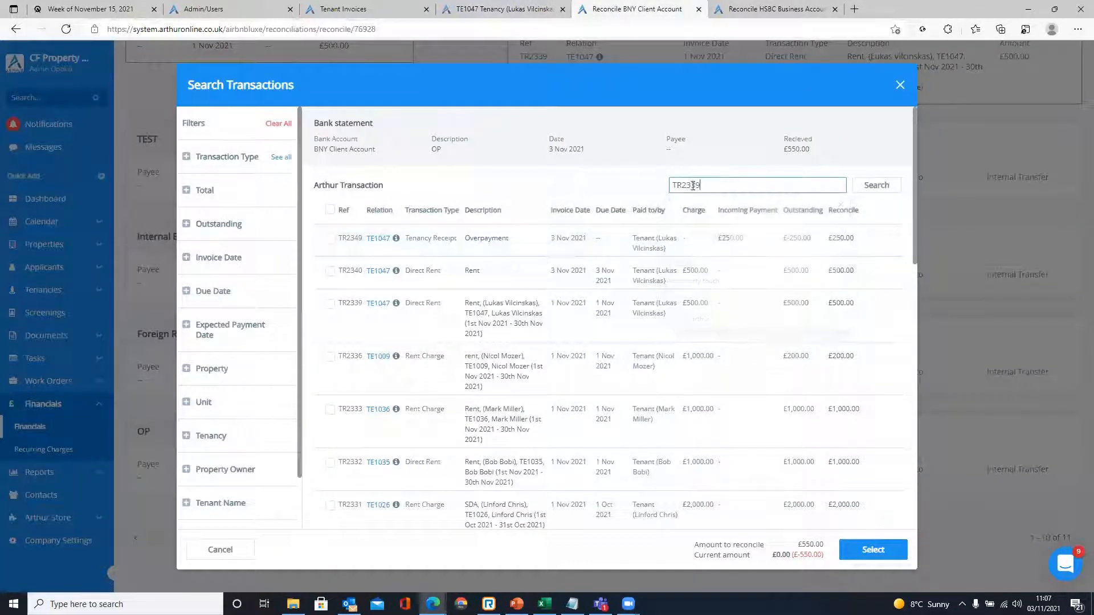
left_click(867, 186)
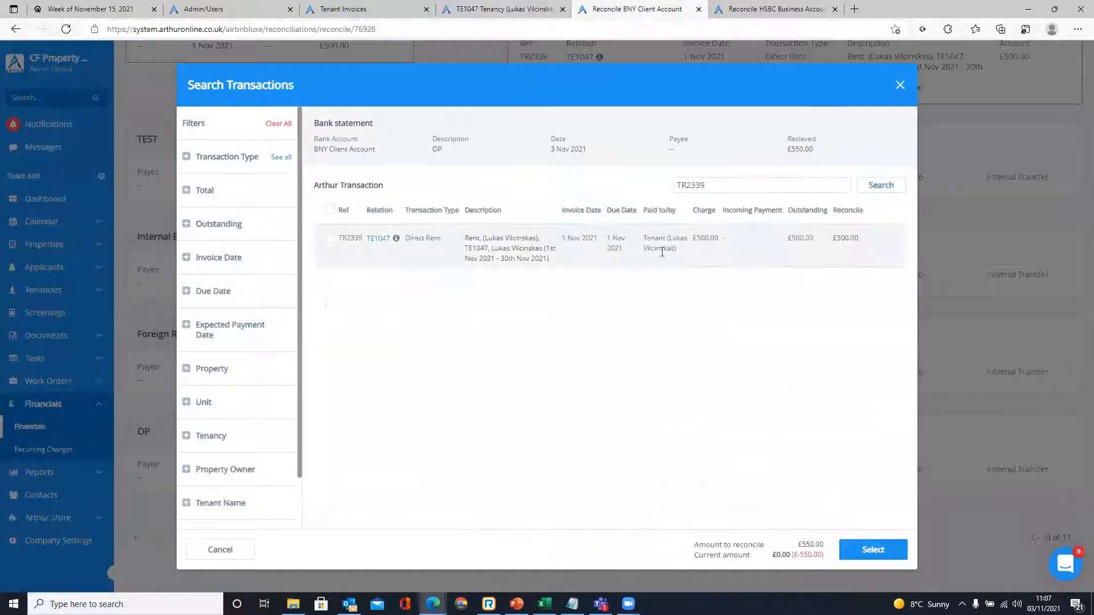
left_click(330, 239)
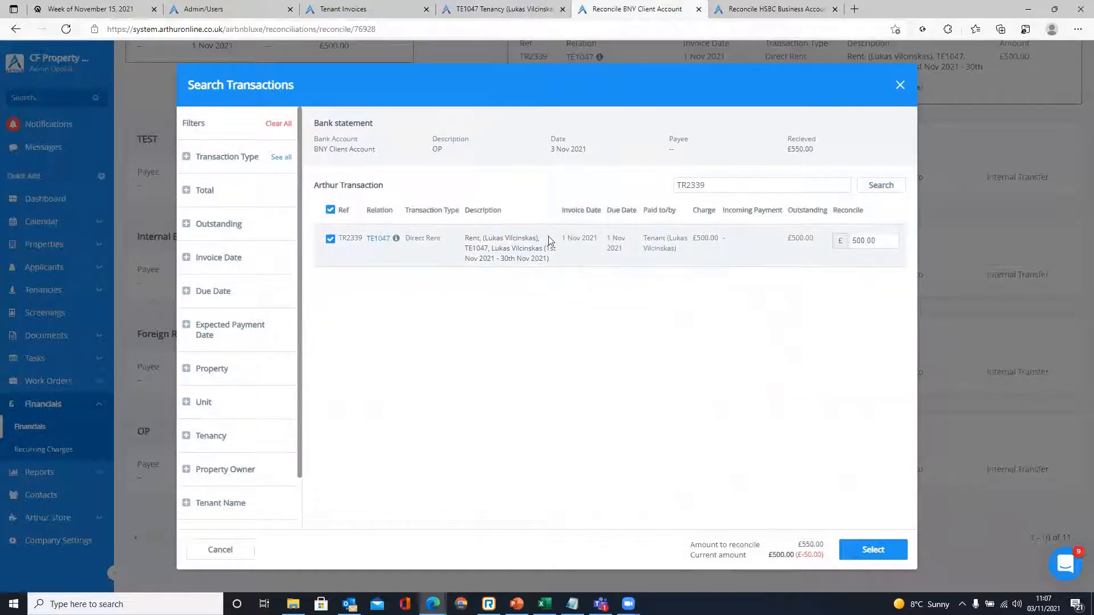
left_click_drag(798, 556, 824, 556)
left_click(872, 550)
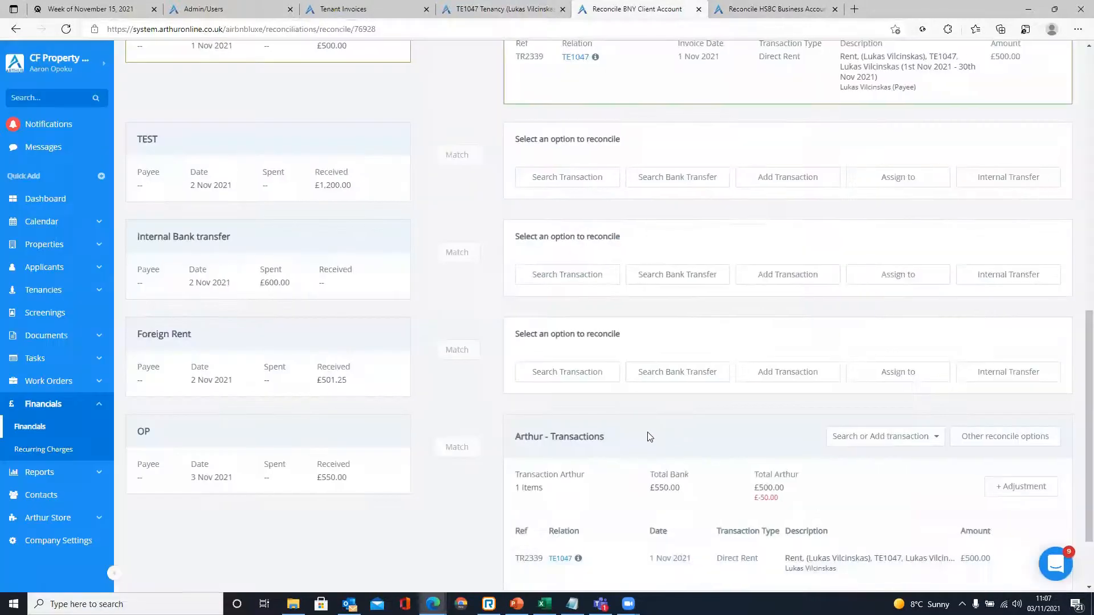
- Start adding a new transaction for the £550.00 OP line via Search or Add transaction
left_click_drag(317, 381, 341, 387)
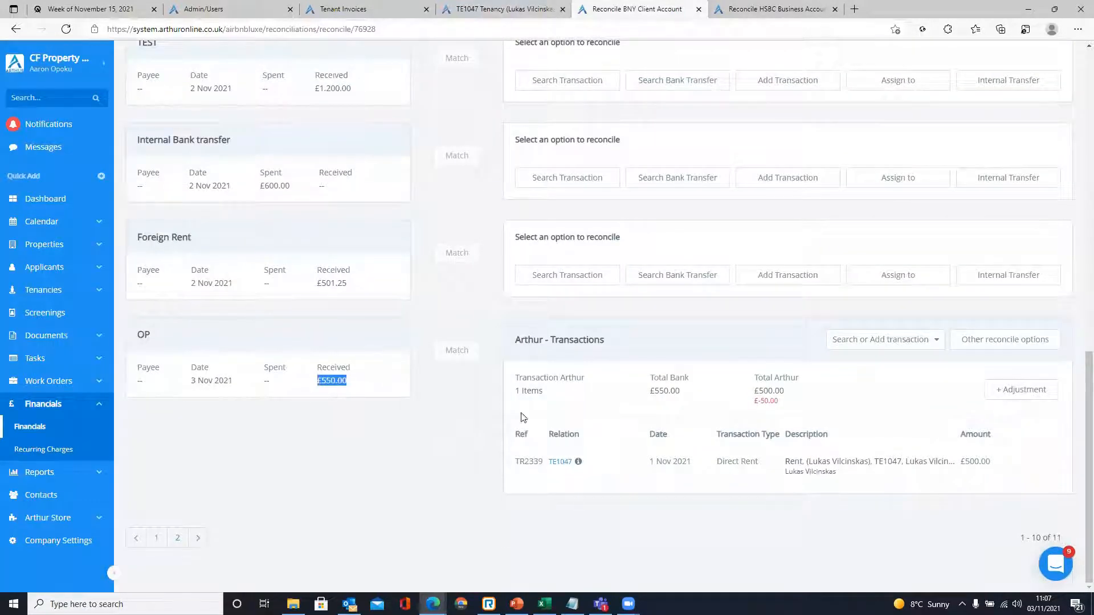
left_click(487, 398)
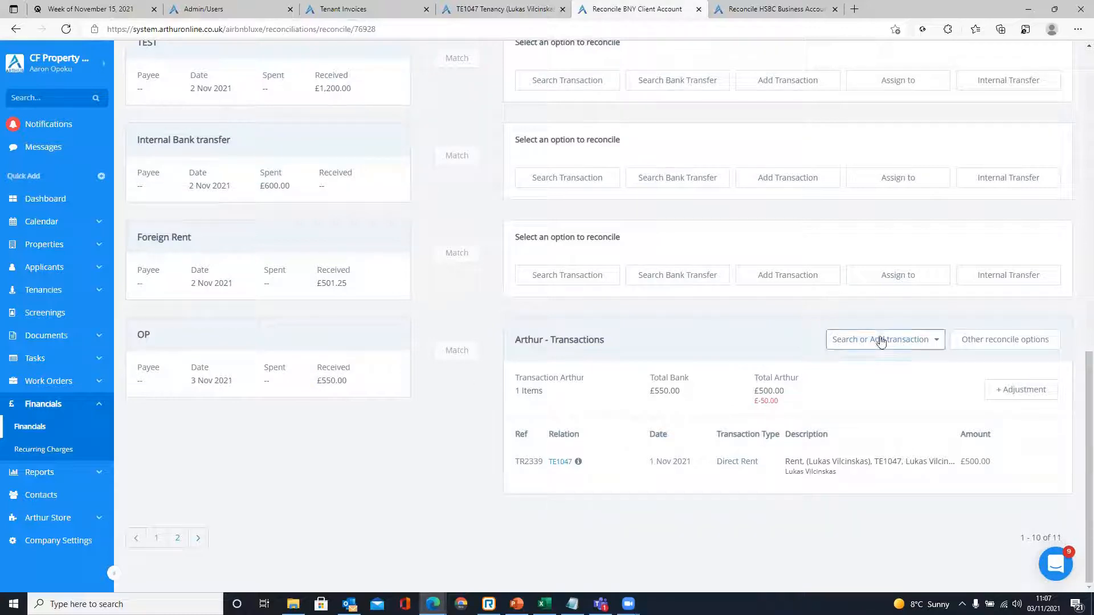
left_click(851, 345)
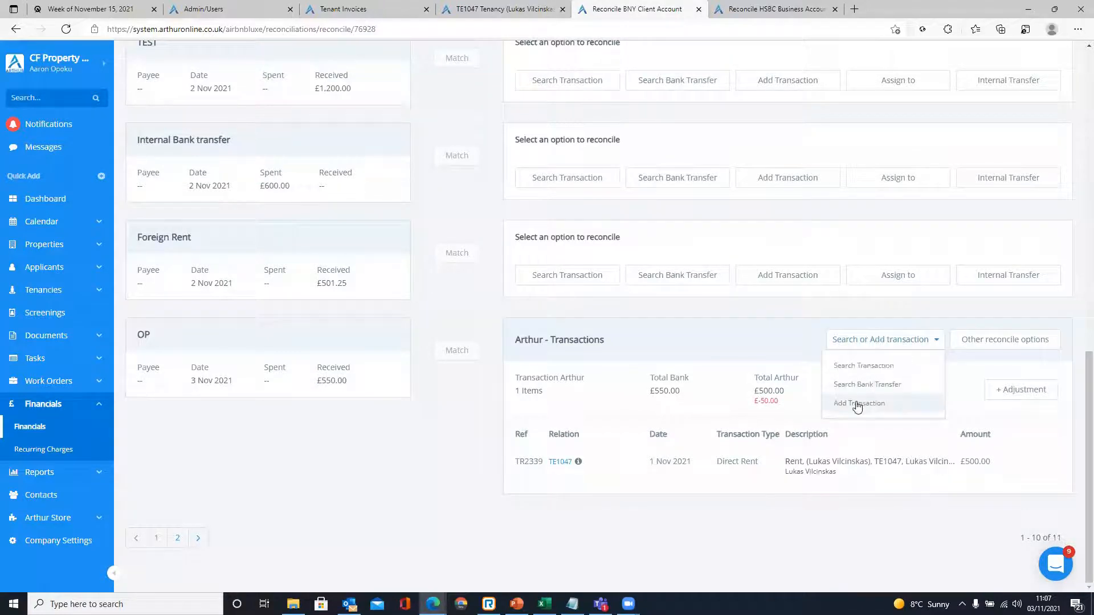
left_click(866, 346)
left_click(862, 343)
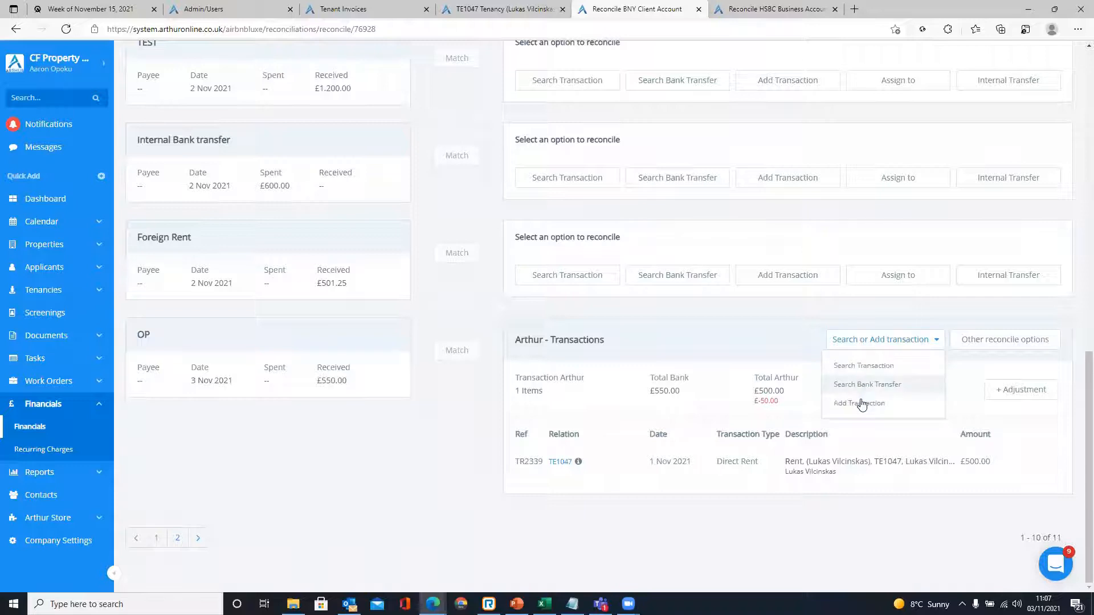
left_click(864, 406)
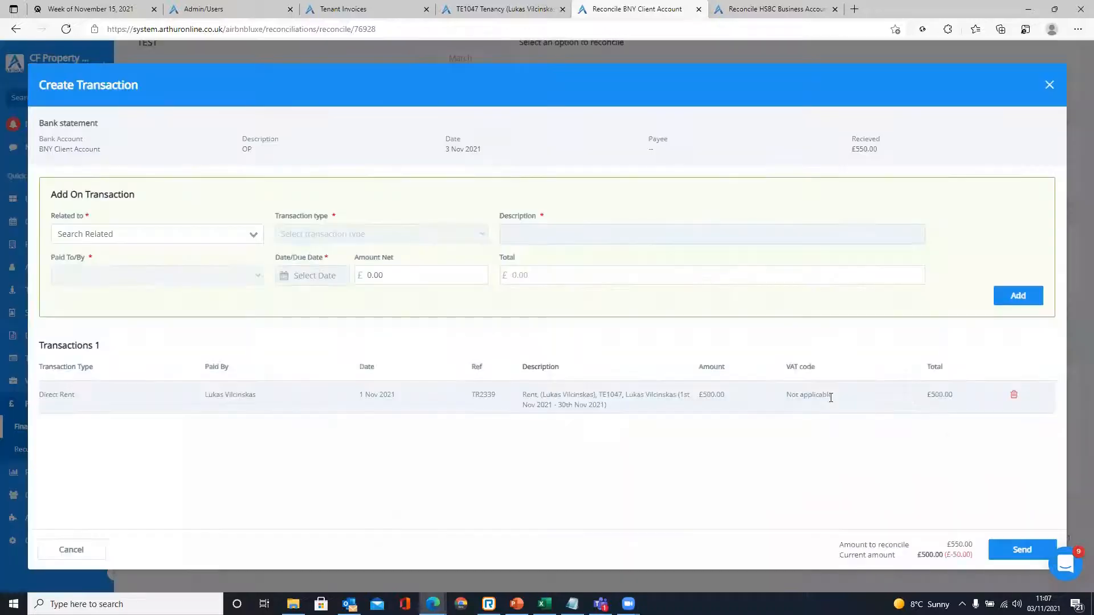
left_click(182, 240)
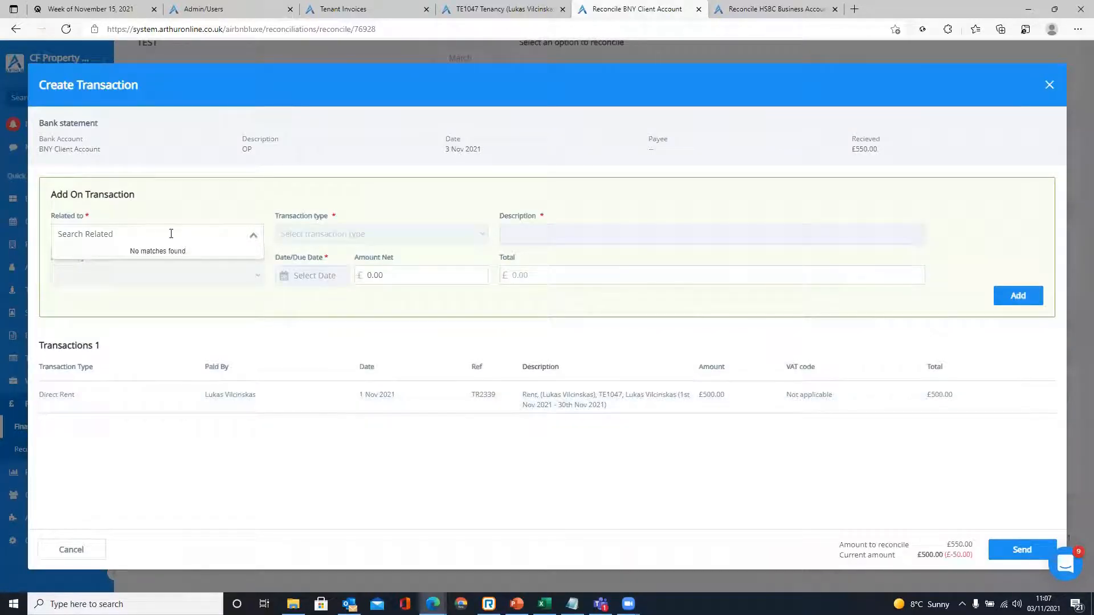
- Copy TE1047 from the tenancy page and relate the new transaction to that tenancy
left_click(501, 8)
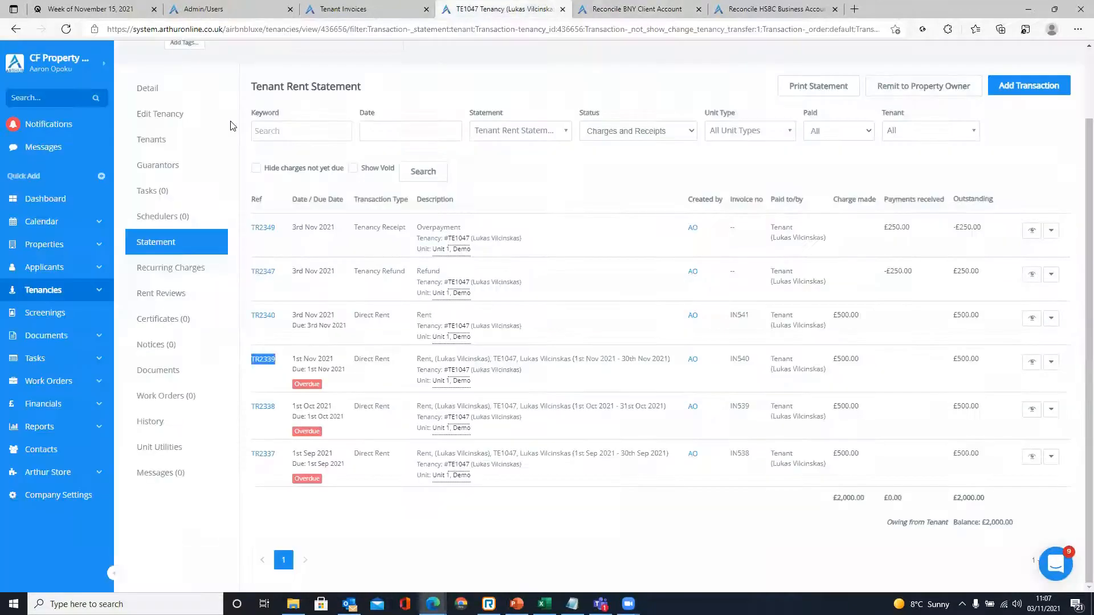
scroll(180, 84, "up", 2)
left_click_drag(201, 57, 216, 57)
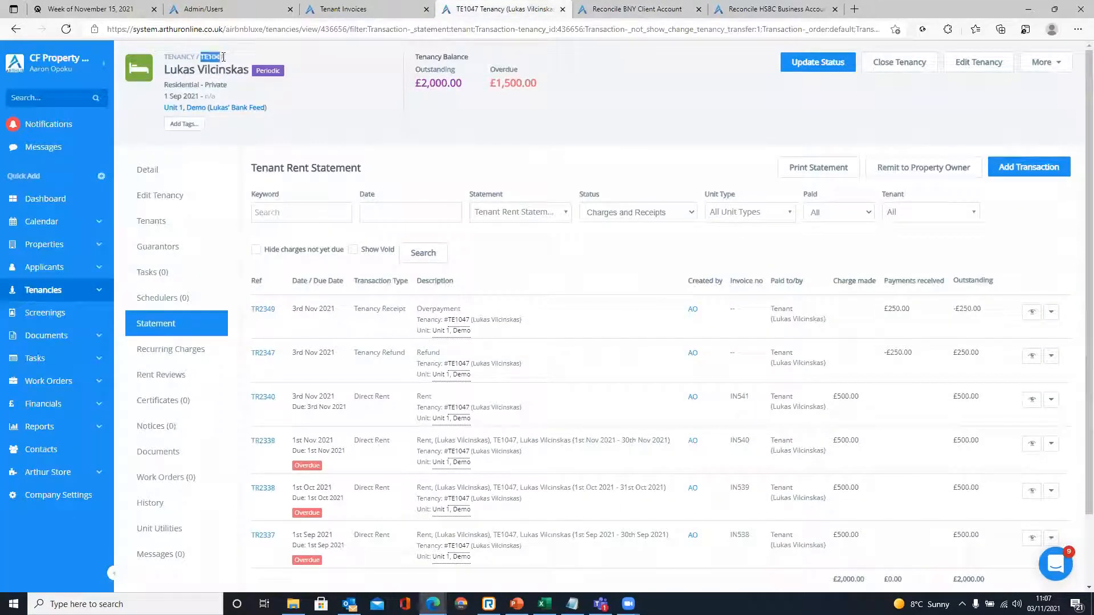
key("ctrl+c")
left_click(638, 8)
key("ctrl+v")
left_click(153, 250)
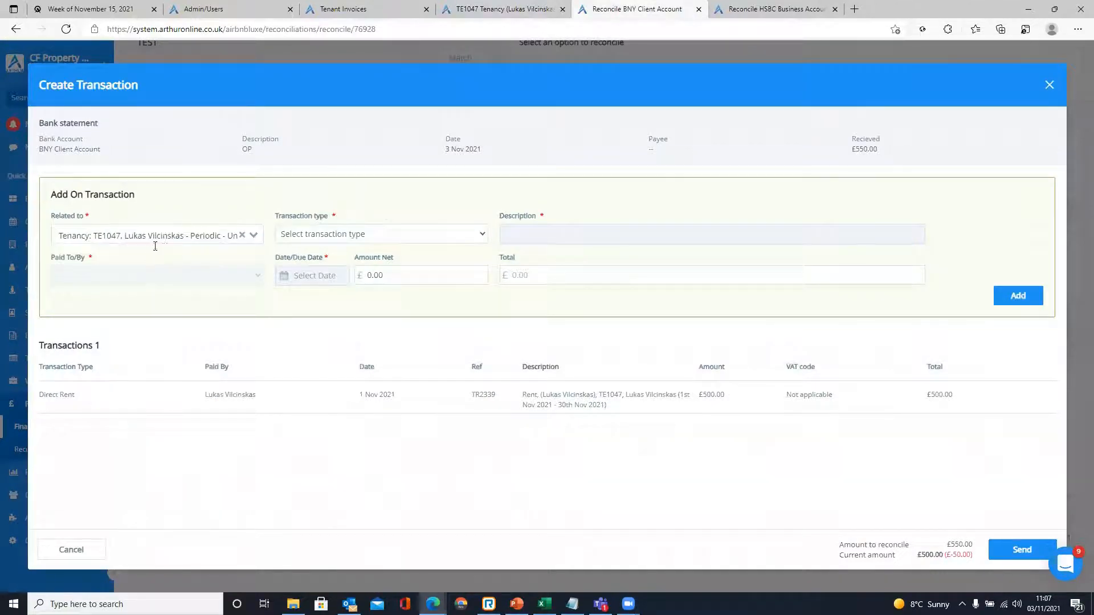
left_click(357, 235)
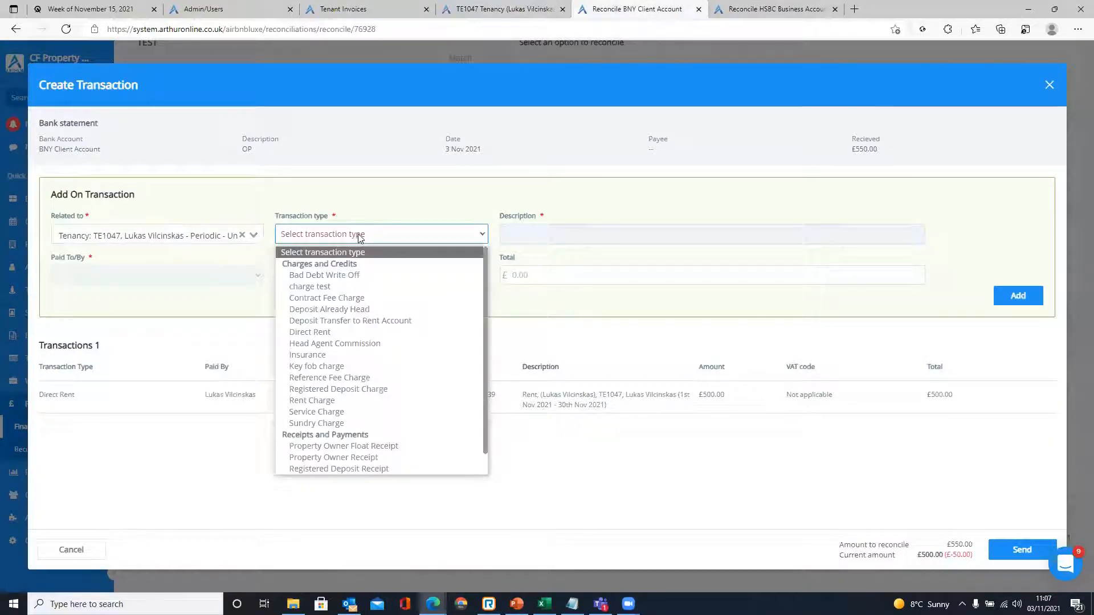
- Set type Direct Rent, description Overpayment, paid by the tenant, dated 1 November 2021
left_click(335, 332)
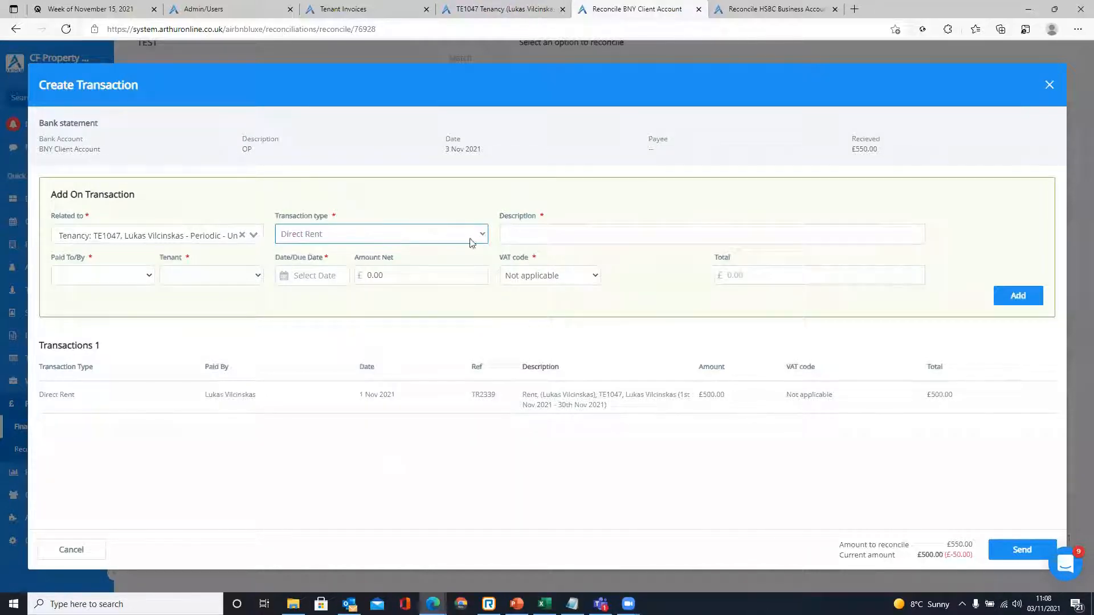
left_click(501, 235)
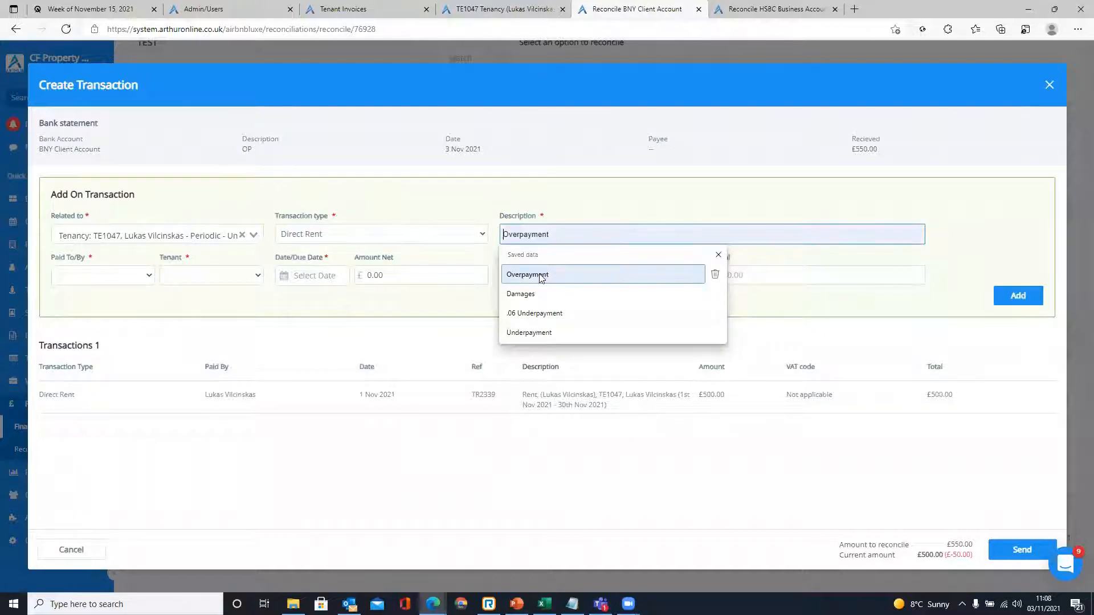
left_click(510, 275)
left_click(122, 279)
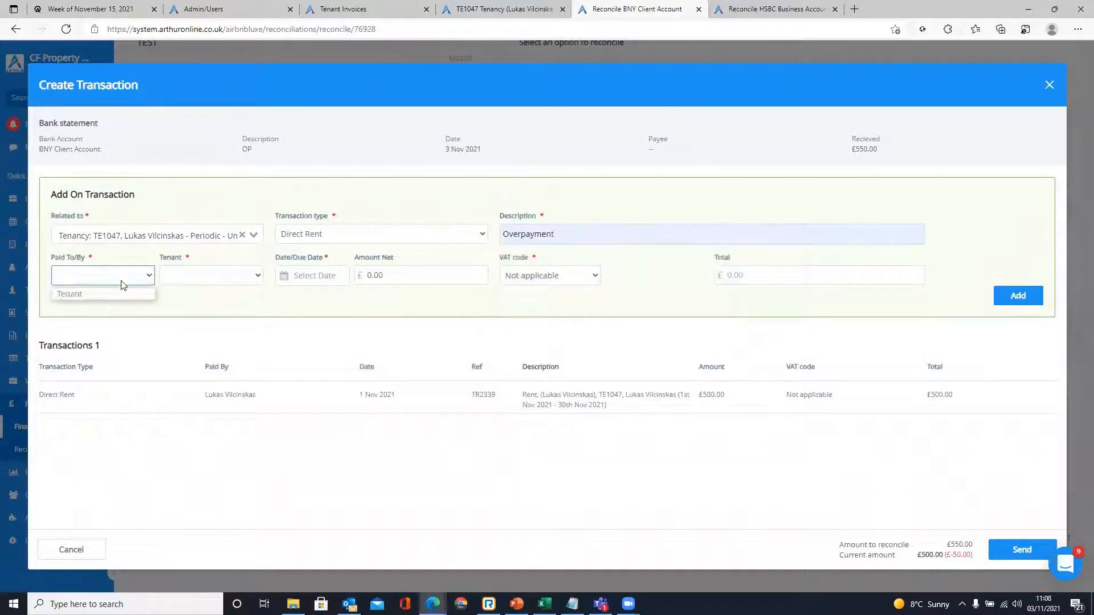
left_click(86, 294)
left_click(196, 277)
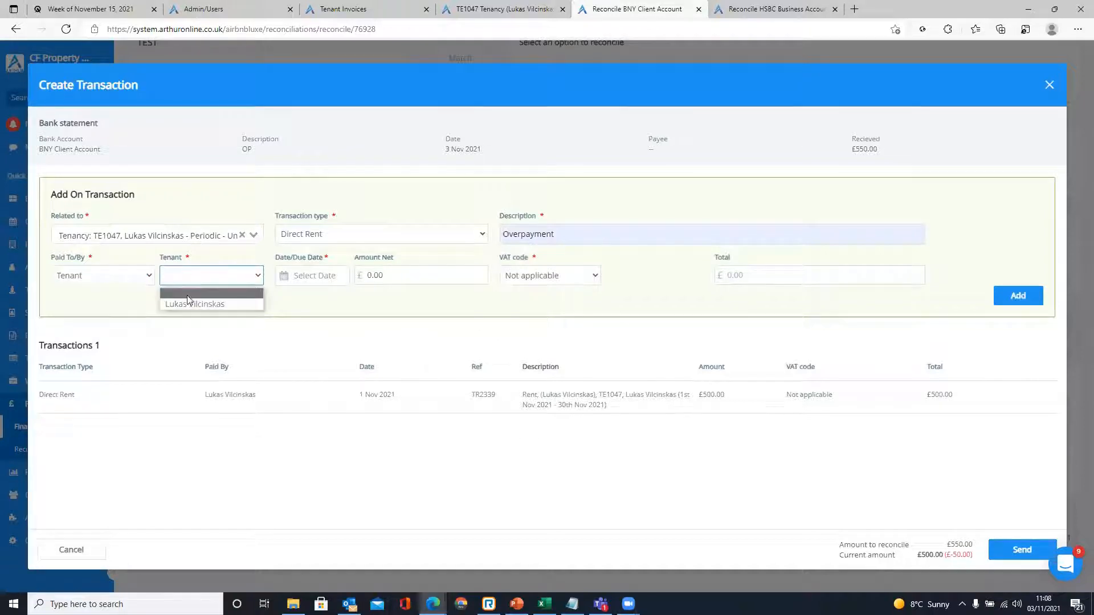
left_click(191, 301)
left_click(287, 275)
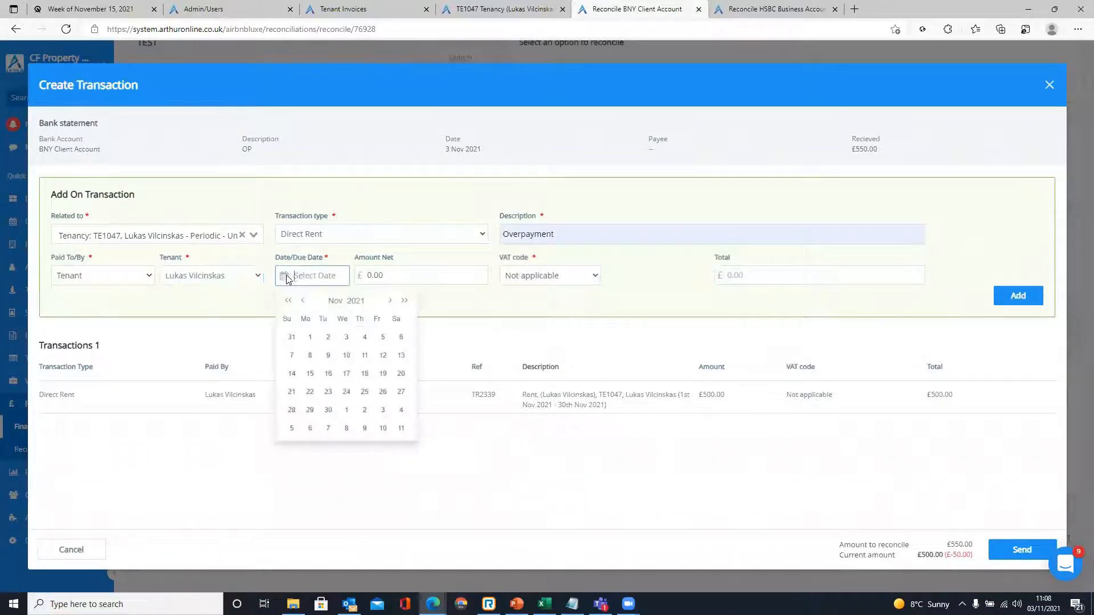
left_click(310, 338)
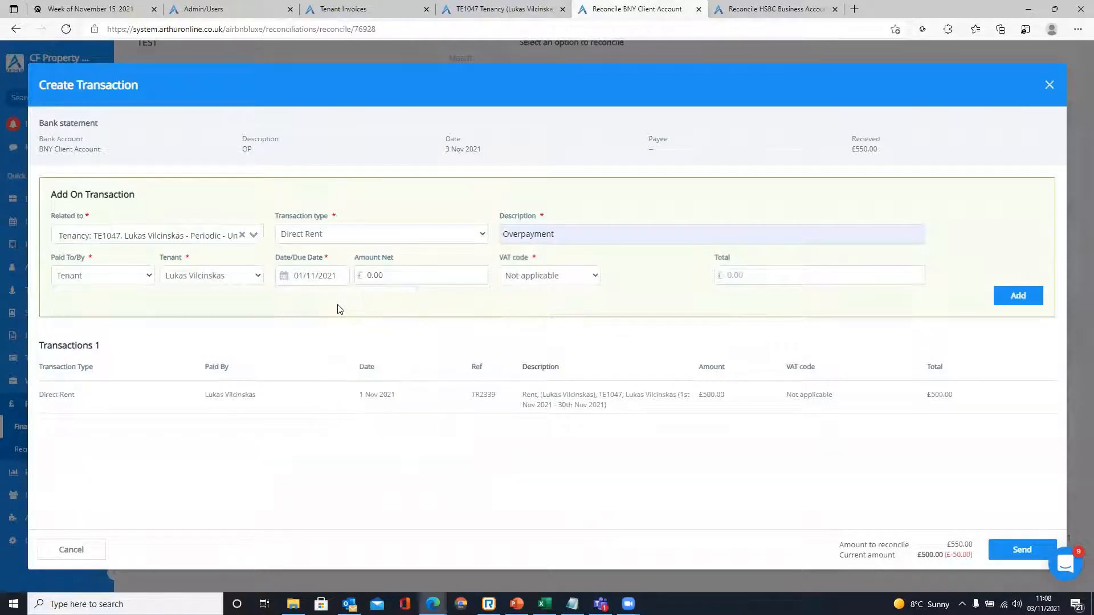
- Leave the net amount at 50.00 without adding it, and send back to the reconciliation
left_click(395, 276)
type("5")
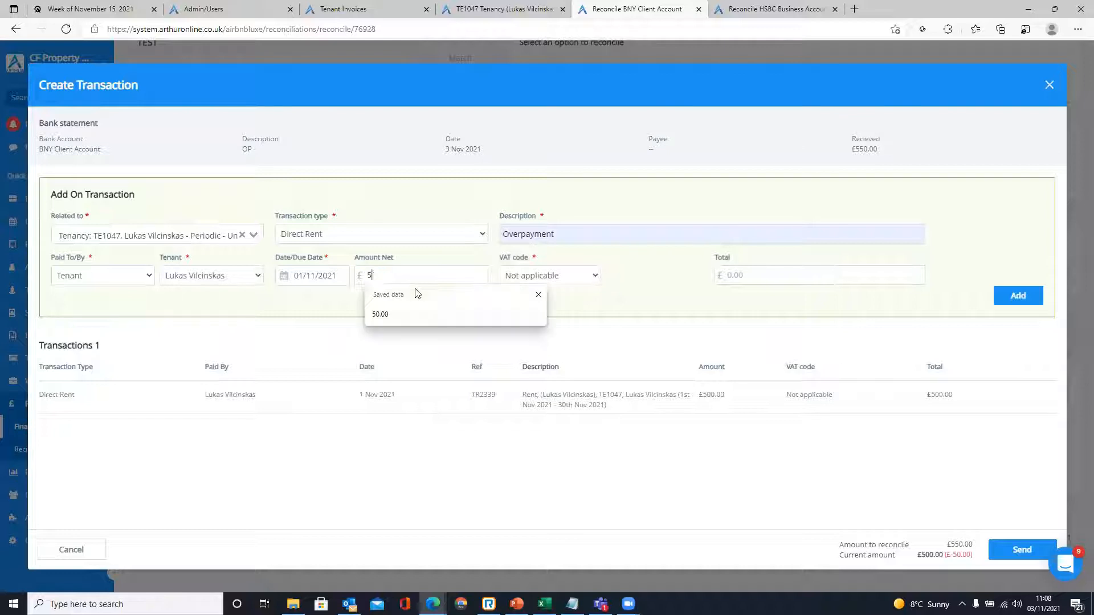
left_click(410, 316)
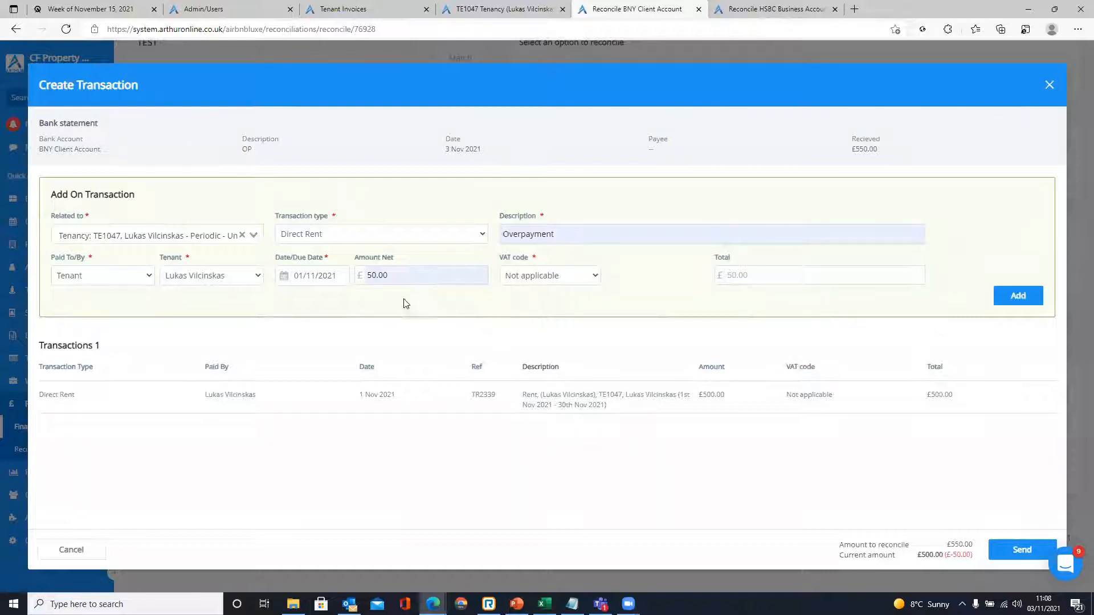
double_click(371, 277)
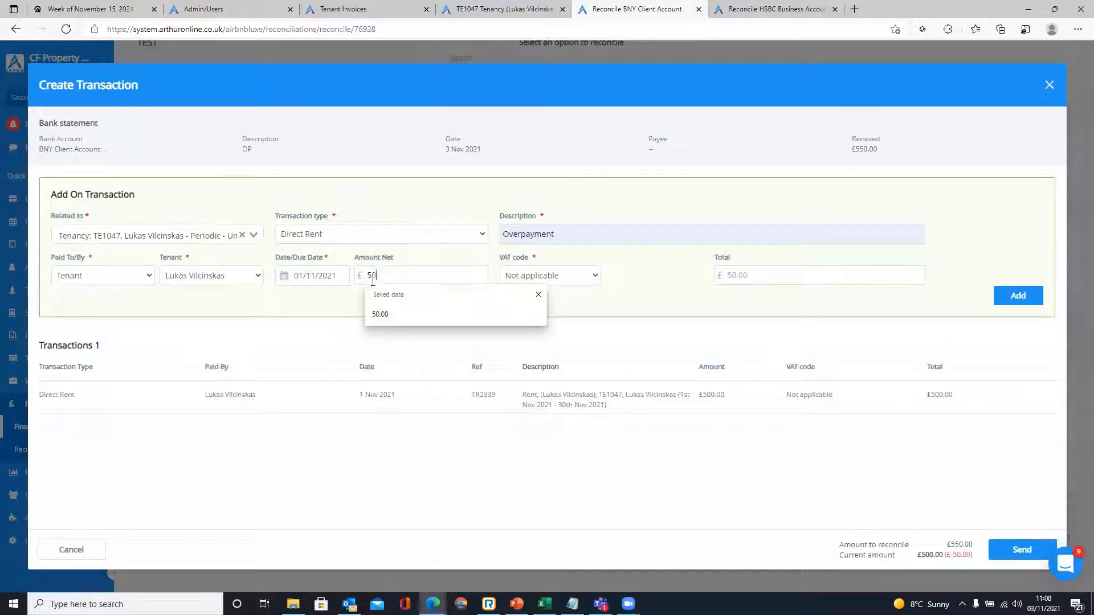
left_click(419, 347)
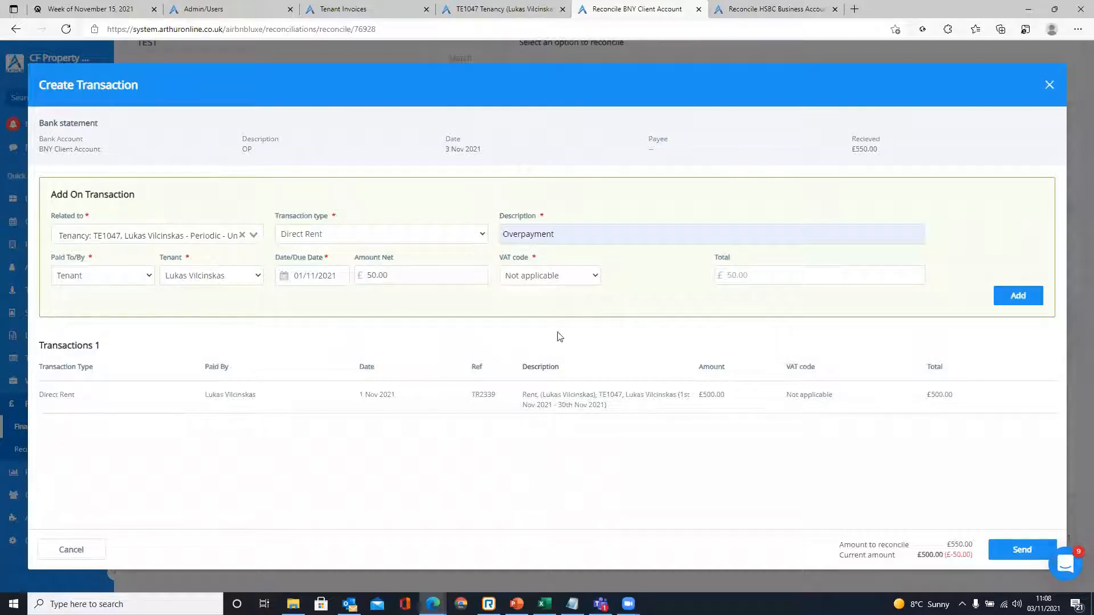
left_click(1012, 550)
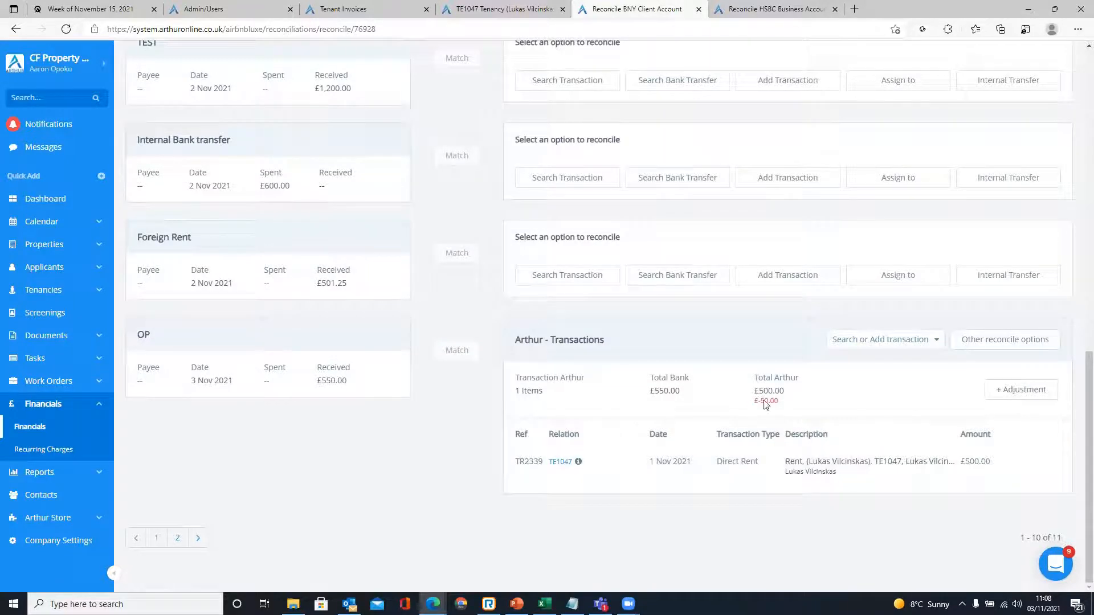
- Add a new Direct Rent transaction for the OP line related to tenancy TE1047
left_click(866, 341)
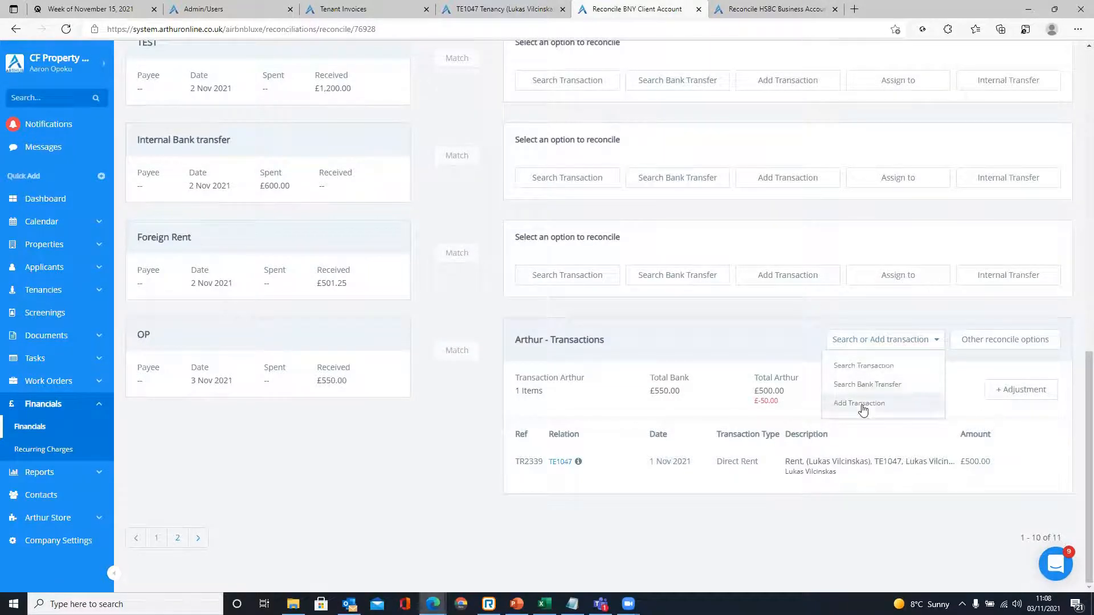
left_click(861, 405)
left_click(180, 234)
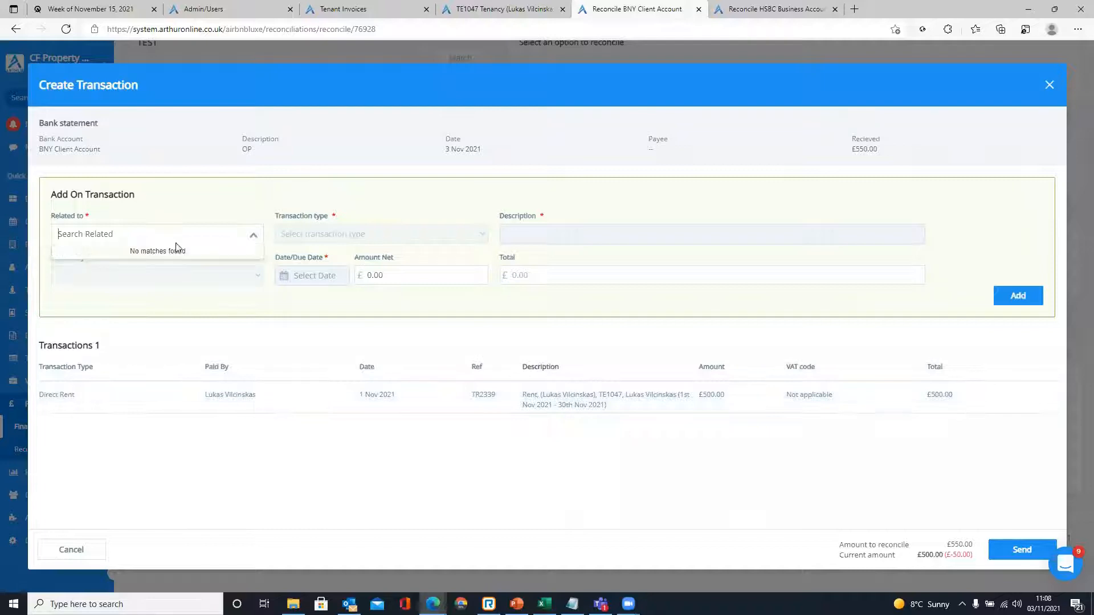
type("TE1047")
left_click(186, 251)
left_click(318, 237)
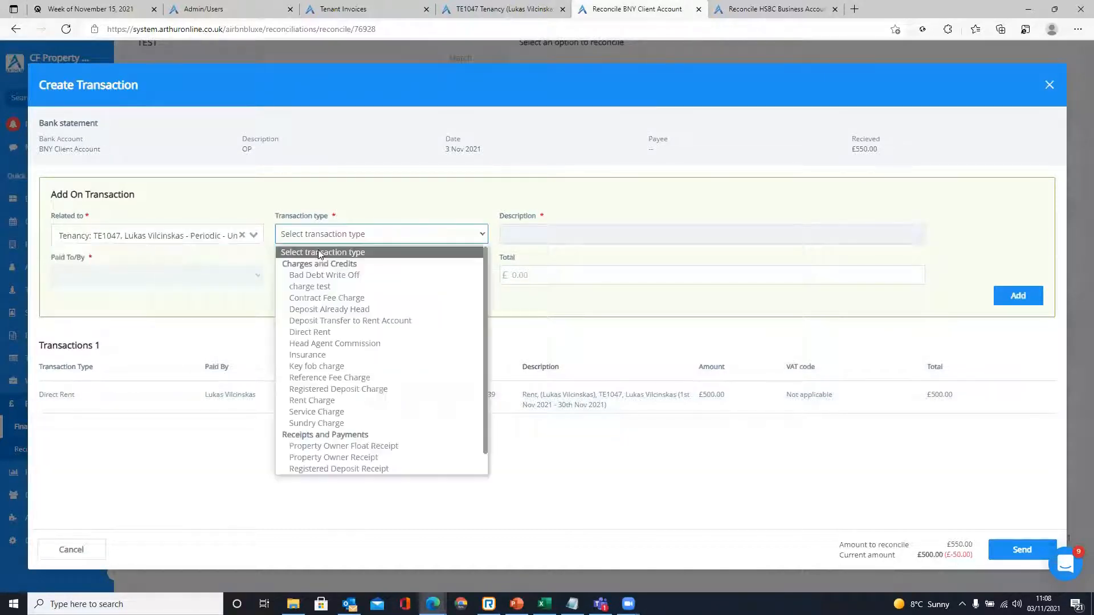
left_click(354, 342)
- Set description Overpayment, paid by the tenancy's tenant, dated 1 November 2021
left_click(543, 247)
left_click(536, 272)
left_click(116, 276)
left_click(116, 294)
left_click(200, 276)
left_click(191, 302)
left_click(288, 276)
left_click(313, 337)
- Enter a net amount of 50 and add the £50 Overpayment to the transactions
left_click(365, 276)
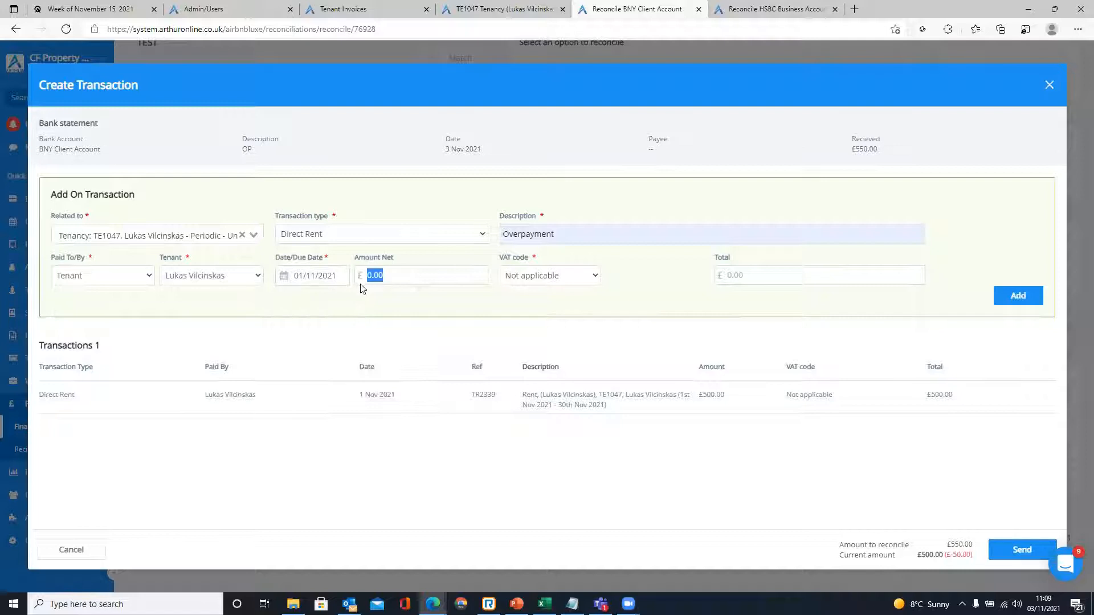
type("50")
left_click(397, 313)
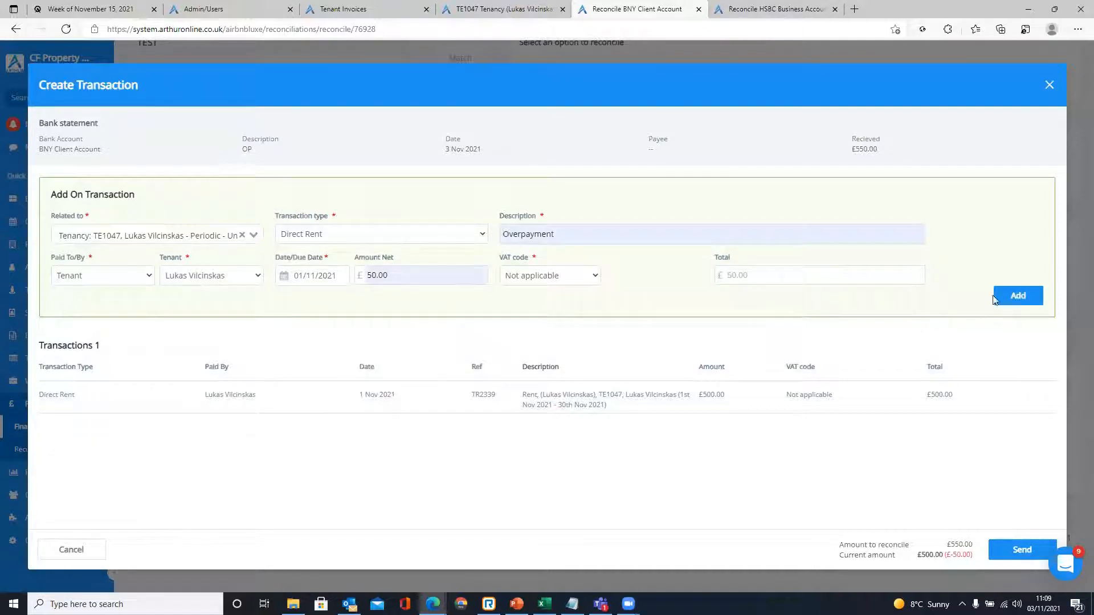
left_click(1017, 296)
left_click_drag(972, 428, 926, 395)
left_click(928, 457)
left_click_drag(576, 399, 52, 394)
- Send TR2339 and the Overpayment to the OP bank line and match the £550 line
left_click(536, 8)
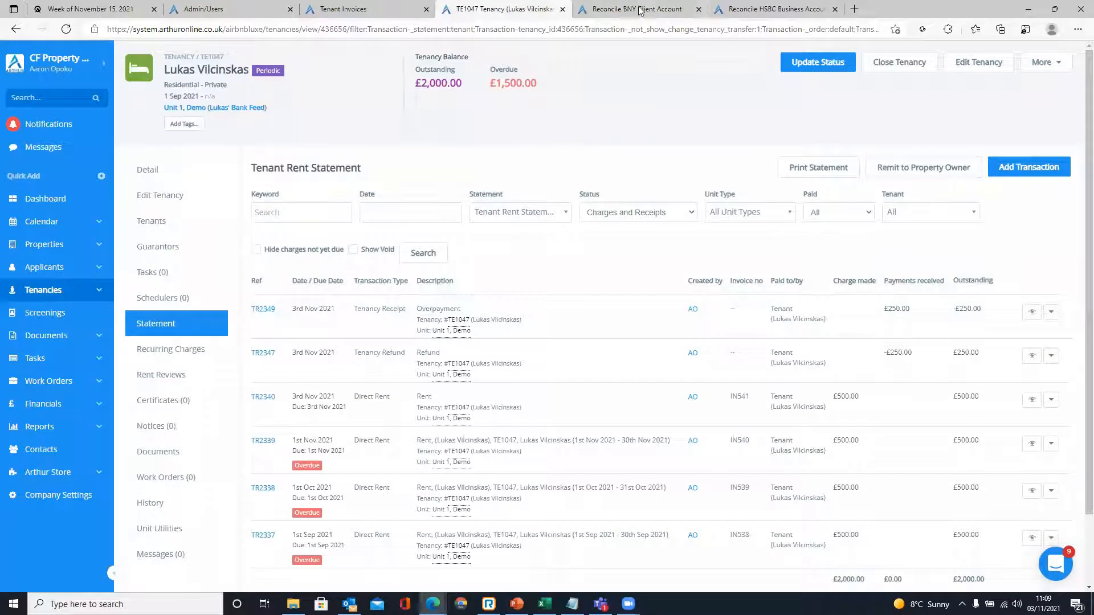
left_click(641, 10)
left_click(662, 432)
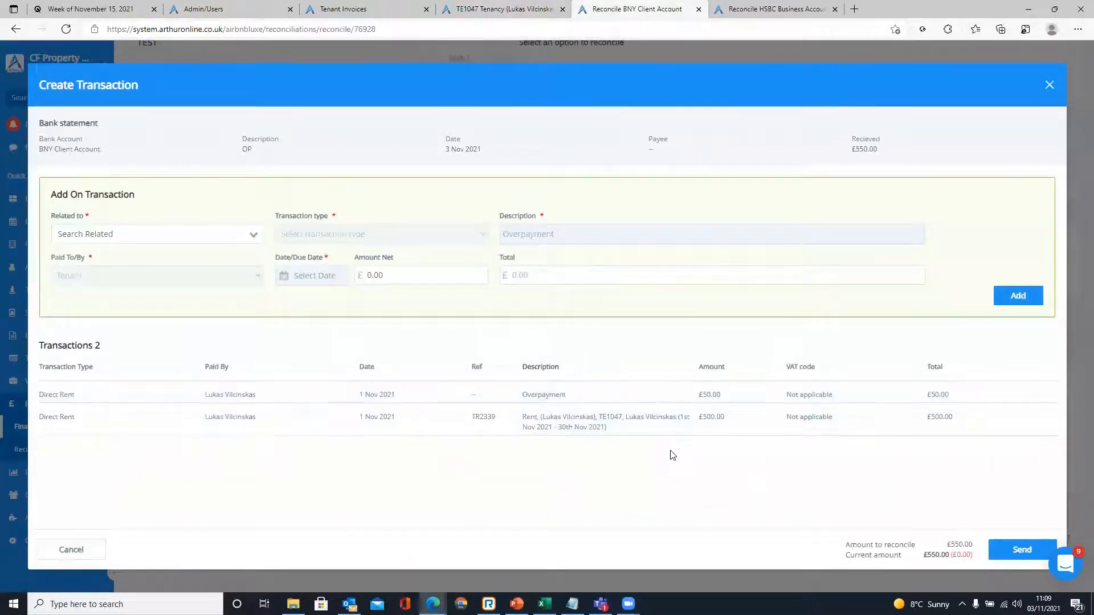
left_click(1004, 551)
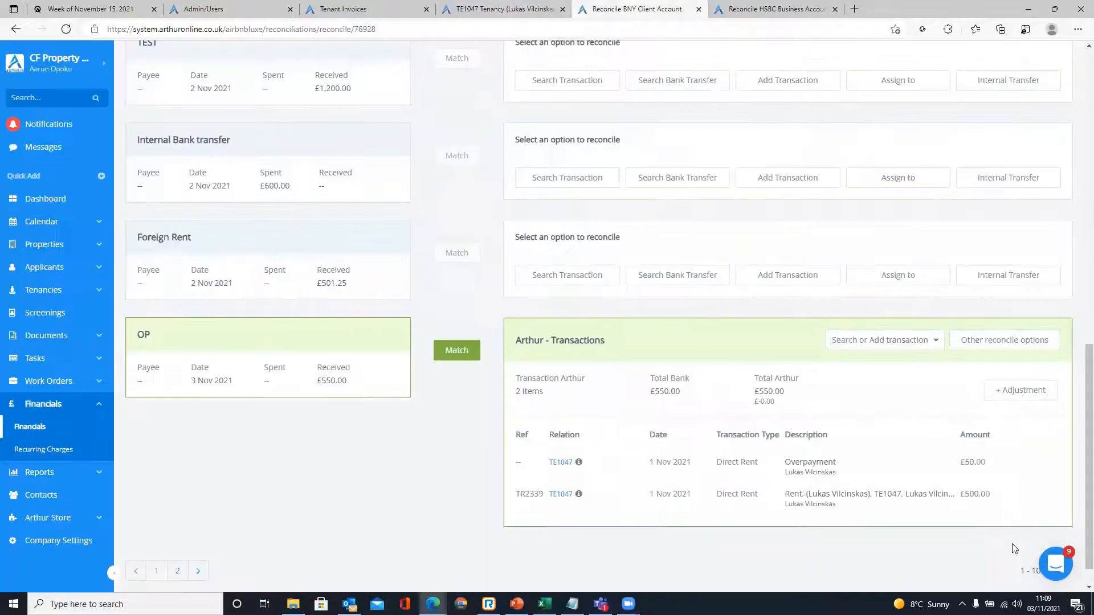
scroll(612, 456, "down", 1)
left_click_drag(130, 302, 361, 437)
left_click(361, 437)
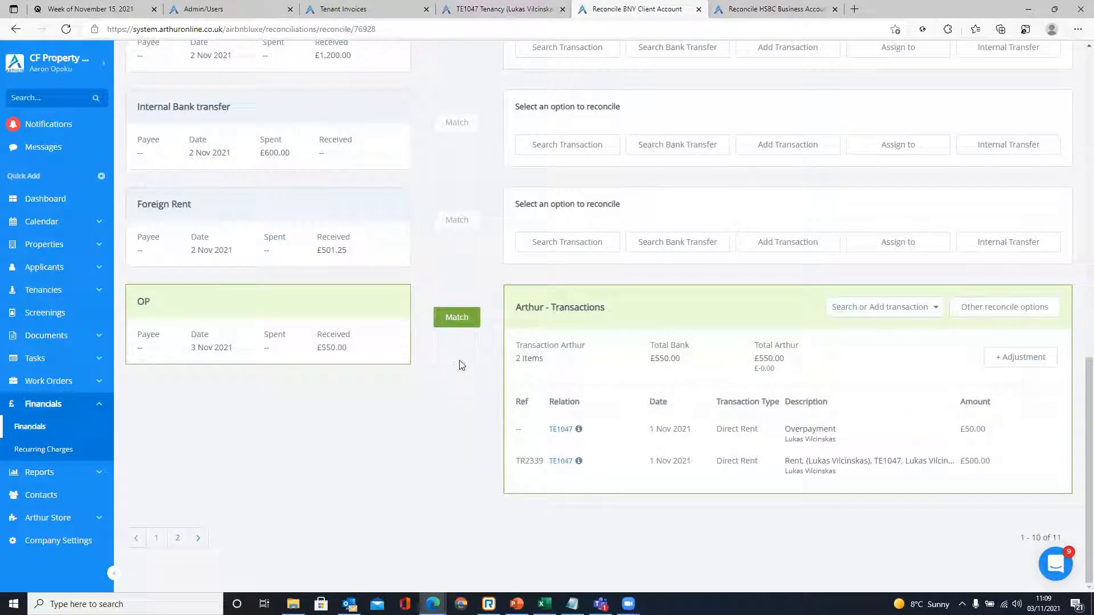
left_click(456, 317)
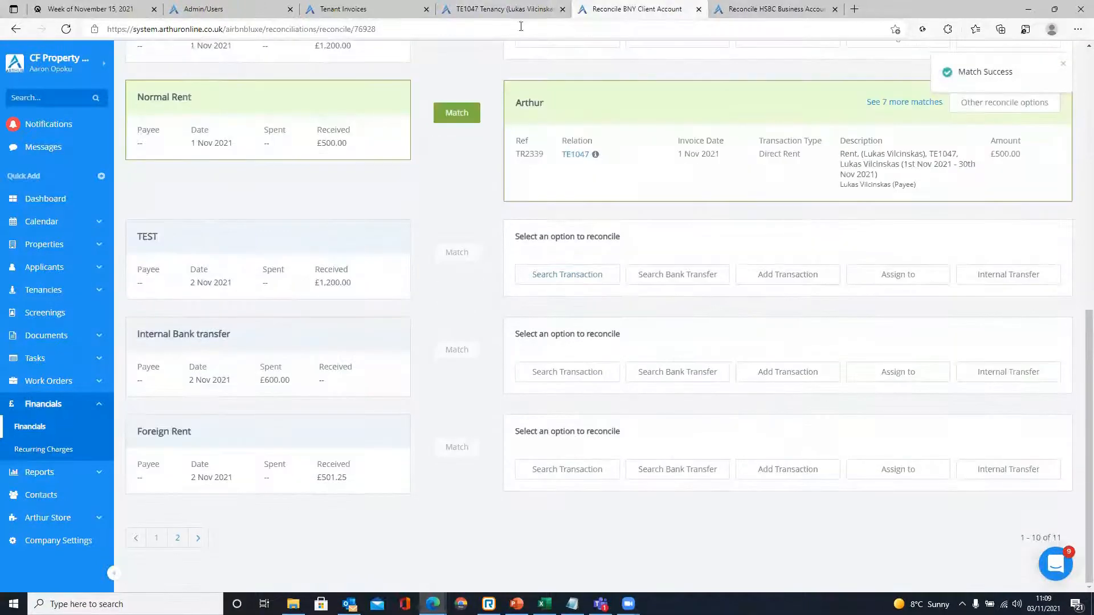
left_click(507, 9)
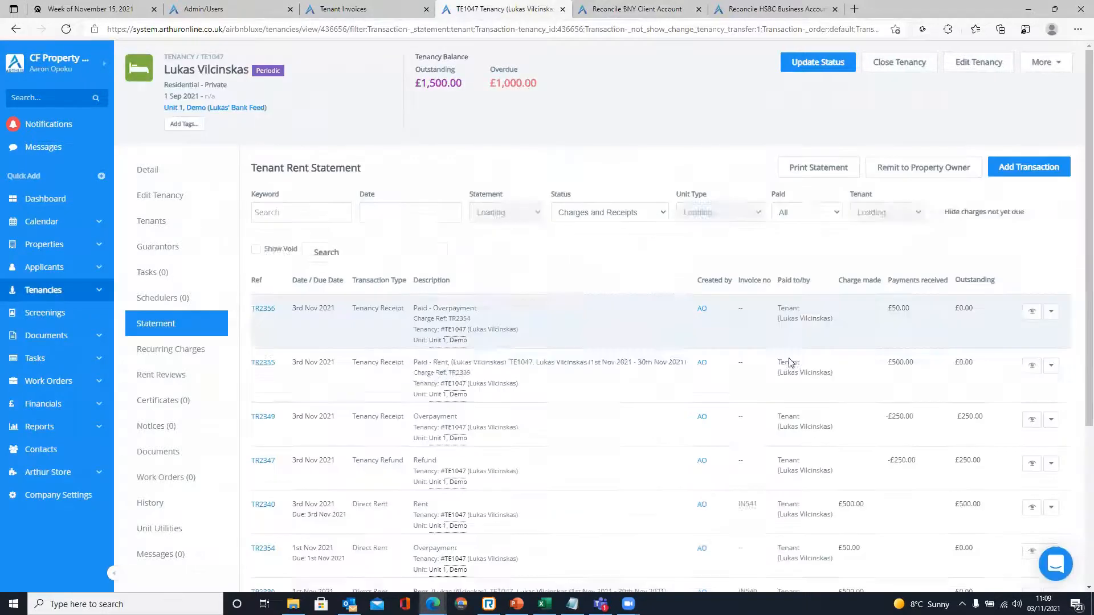
- Check that TR2354 and TR2355 show £0.00 outstanding on the TE1047 statement
scroll(798, 364, "down", 4)
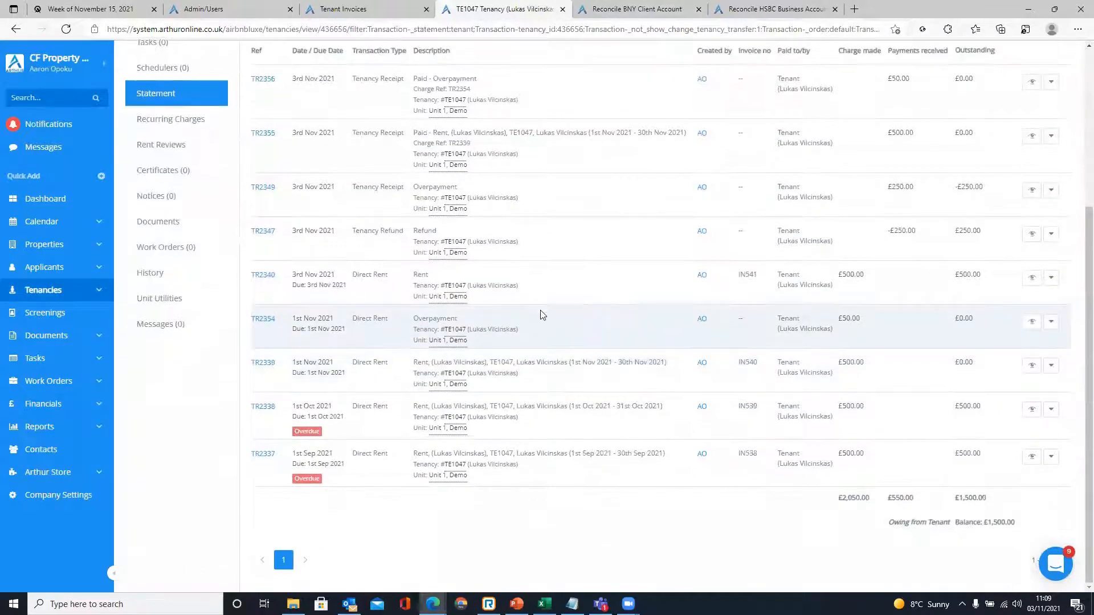
left_click_drag(956, 319, 982, 325)
scroll(976, 323, "up", 2)
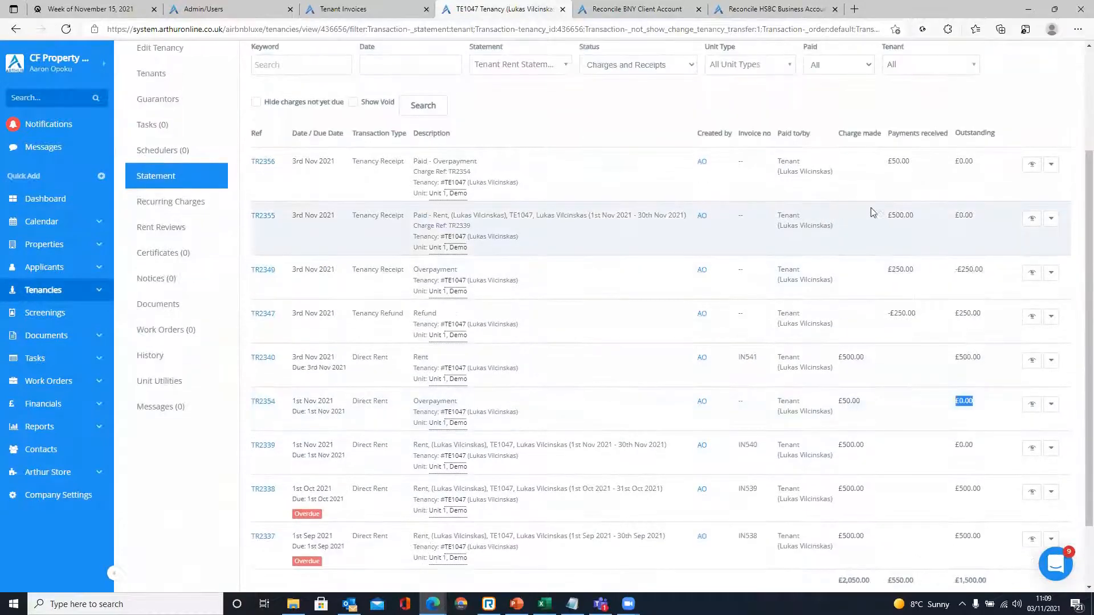
left_click_drag(944, 213, 995, 219)
left_click(974, 218)
- Confirm the TR2356 row shows the £50.00 payment received, then switch to PowerPoint
scroll(924, 176, "up", 2)
left_click_drag(916, 245, 890, 244)
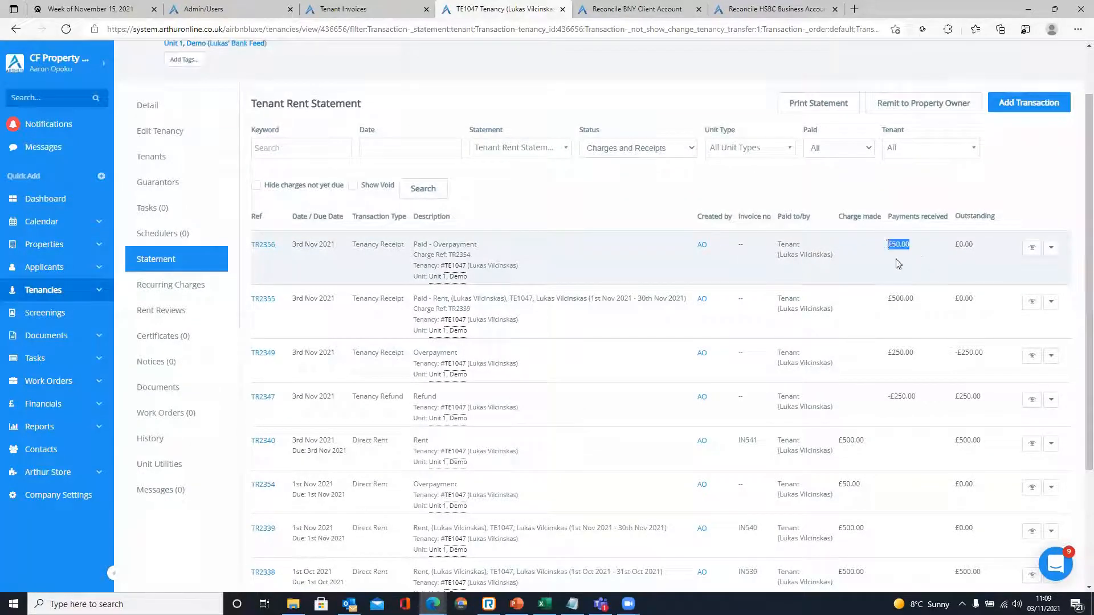
left_click_drag(352, 244, 1043, 249)
left_click(724, 229)
scroll(608, 239, "down", 3)
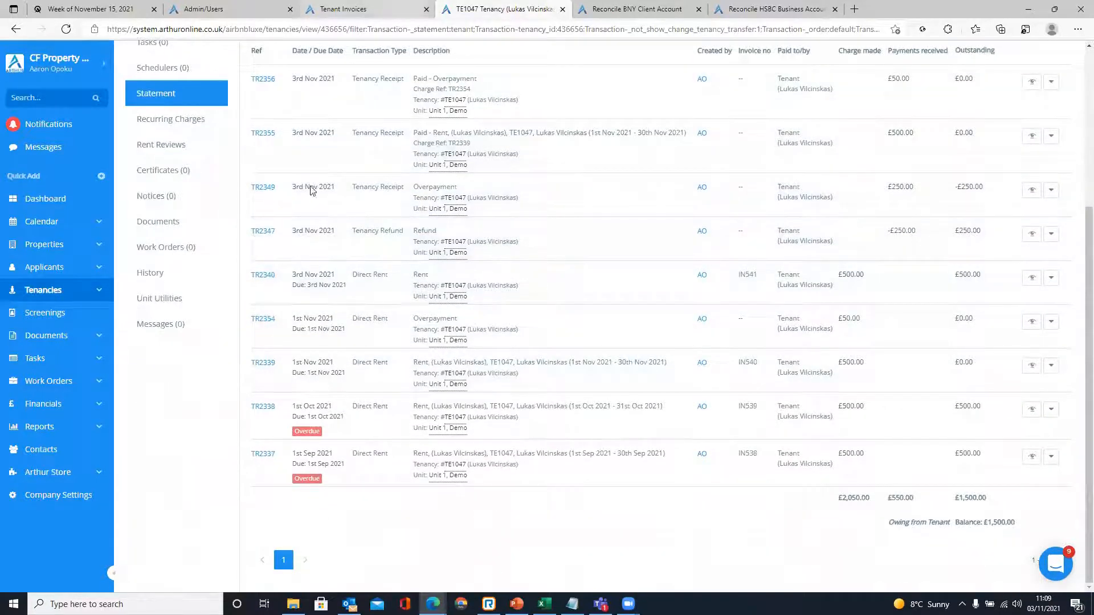
key("alt+Tab")
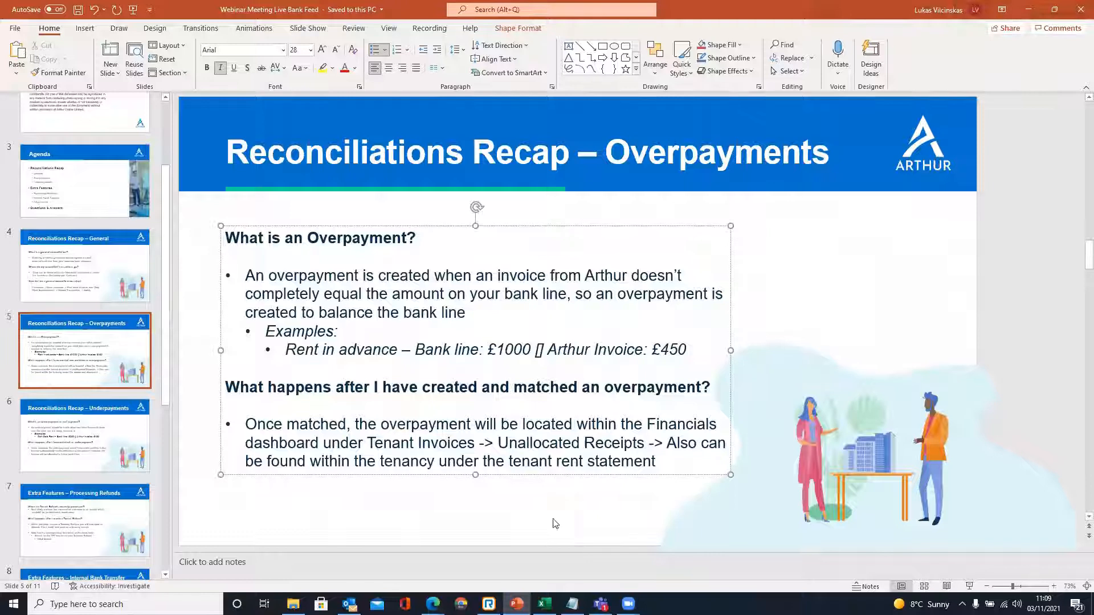
- Point out the overpayment and tenancy wording on the Overpayments recap slide
left_click(374, 442)
left_click(425, 405)
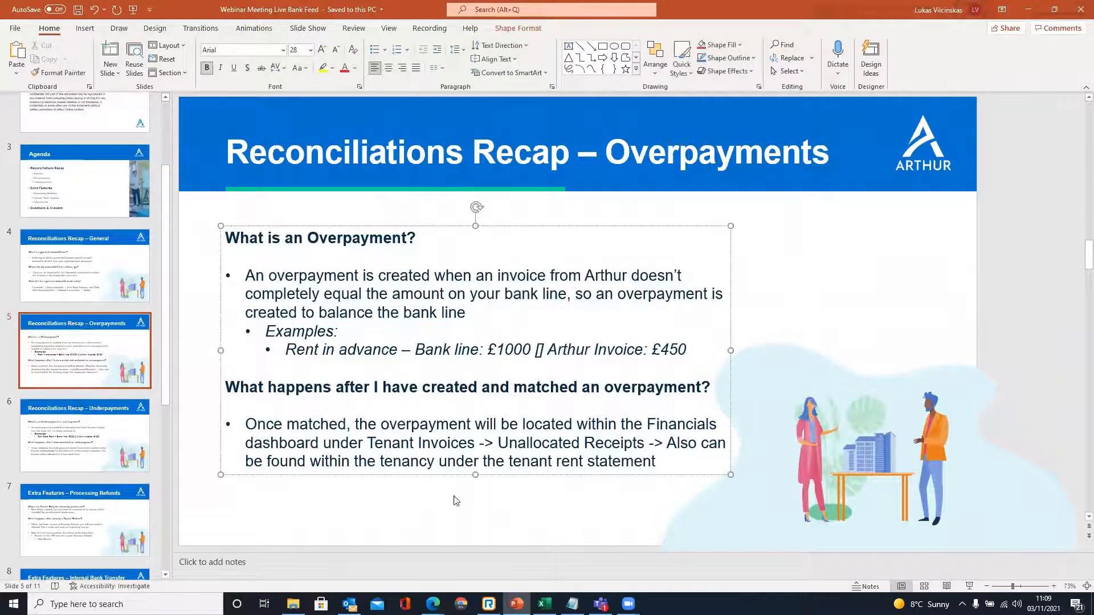
left_click(398, 517)
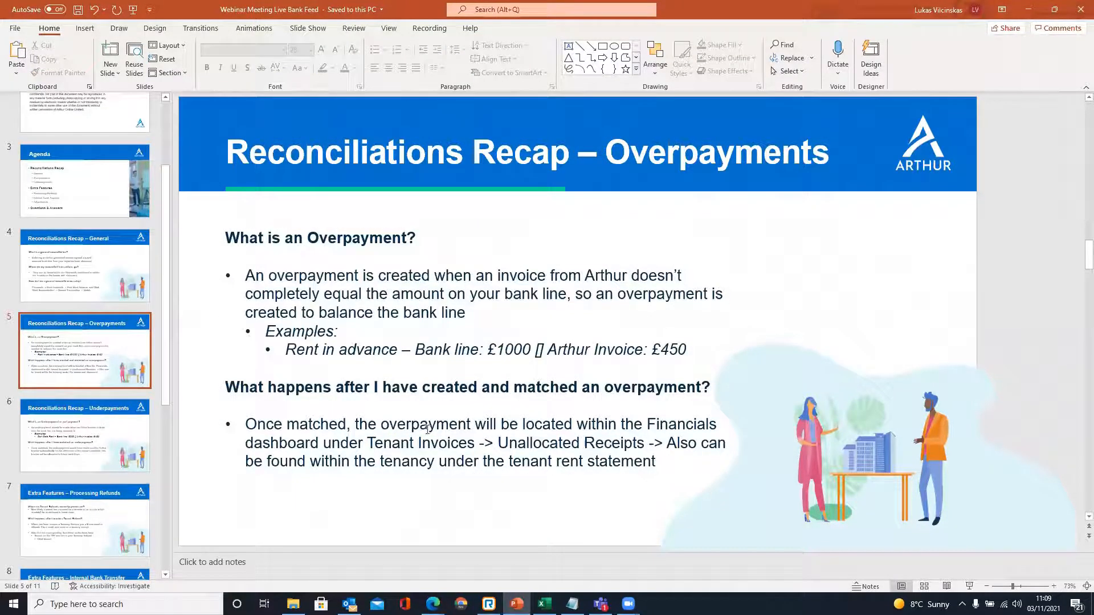
left_click_drag(428, 424, 421, 426)
left_click(410, 459)
left_click(448, 495)
- Highlight 'Tenant Invoices' and the tenancy wording in the slide's final bullet
left_click(397, 440)
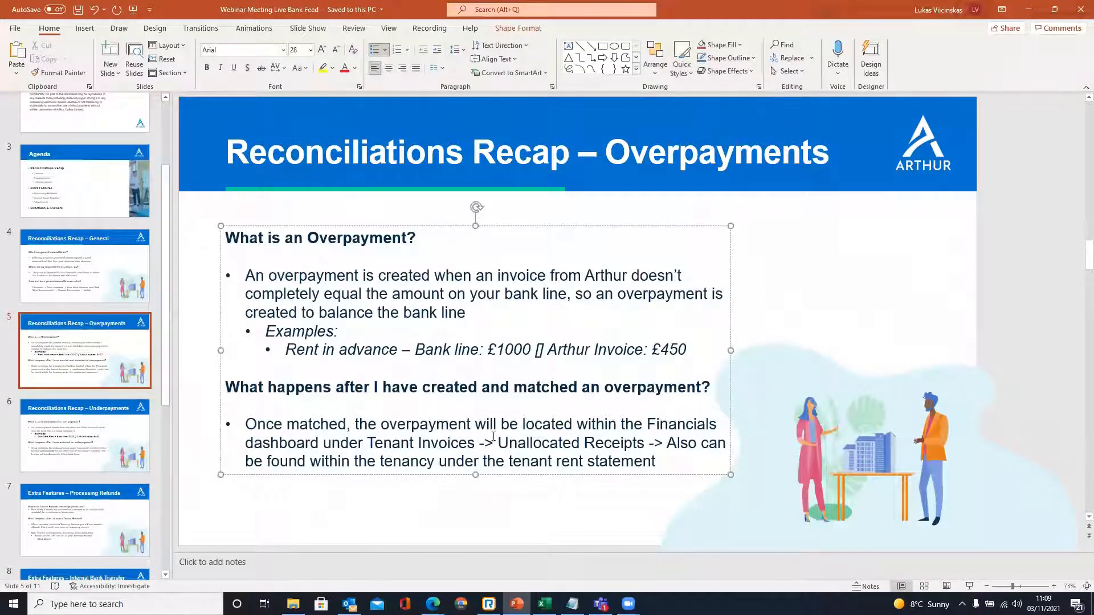
left_click(443, 482)
left_click(414, 445)
left_click(476, 483)
left_click(458, 445)
left_click_drag(418, 461, 548, 462)
left_click(470, 483)
left_click(452, 445)
left_click_drag(367, 444, 481, 444)
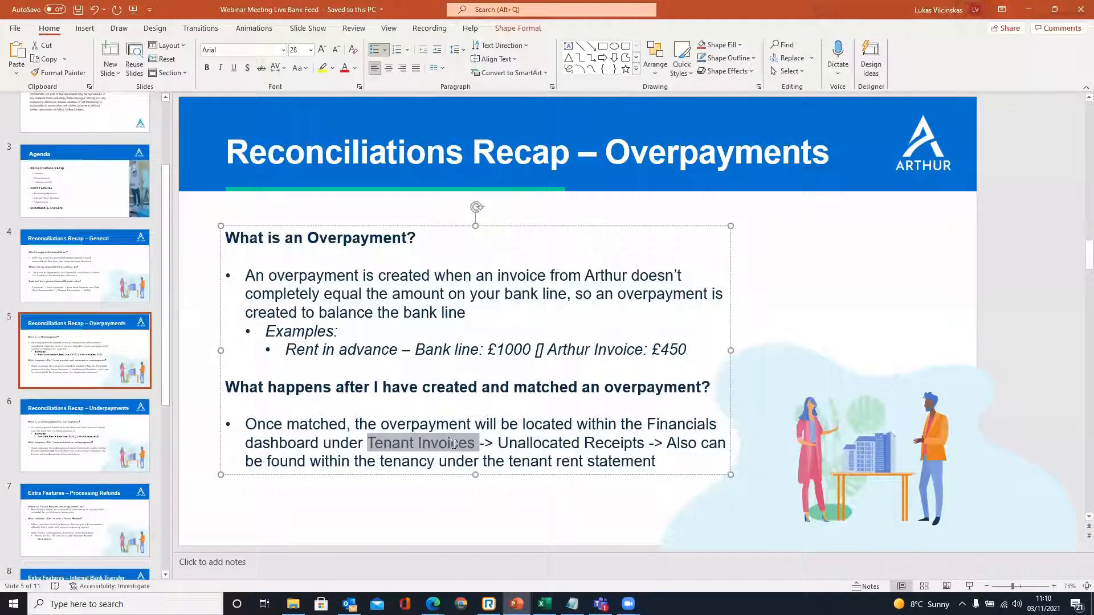
left_click(477, 502)
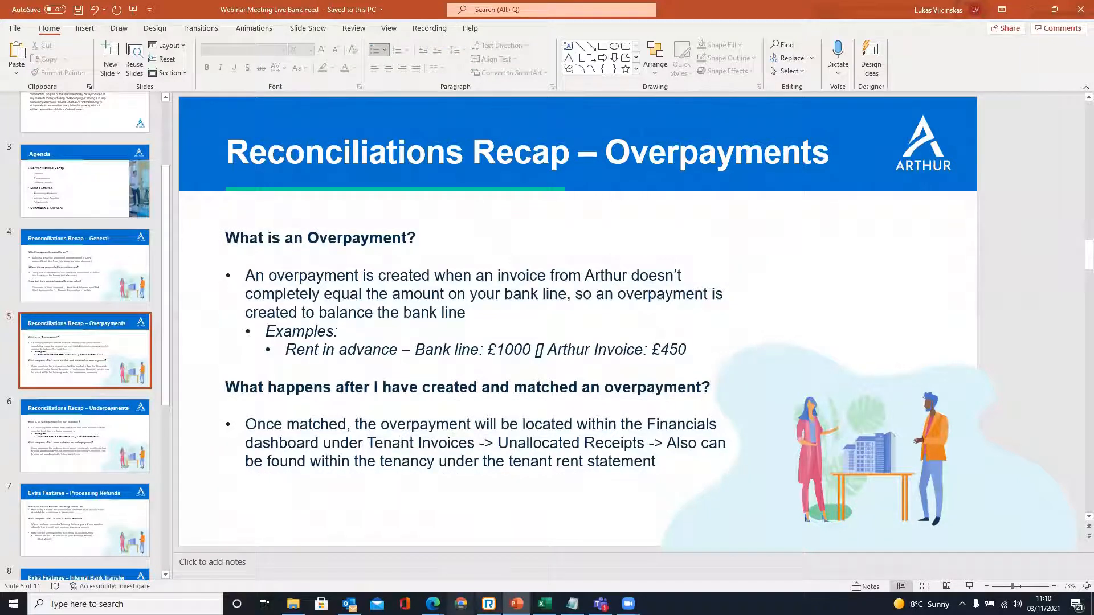
- Return to Arthur Online's Tenant Invoices tab in the browser
mouse_move(433, 604)
left_click(493, 548)
left_click(357, 7)
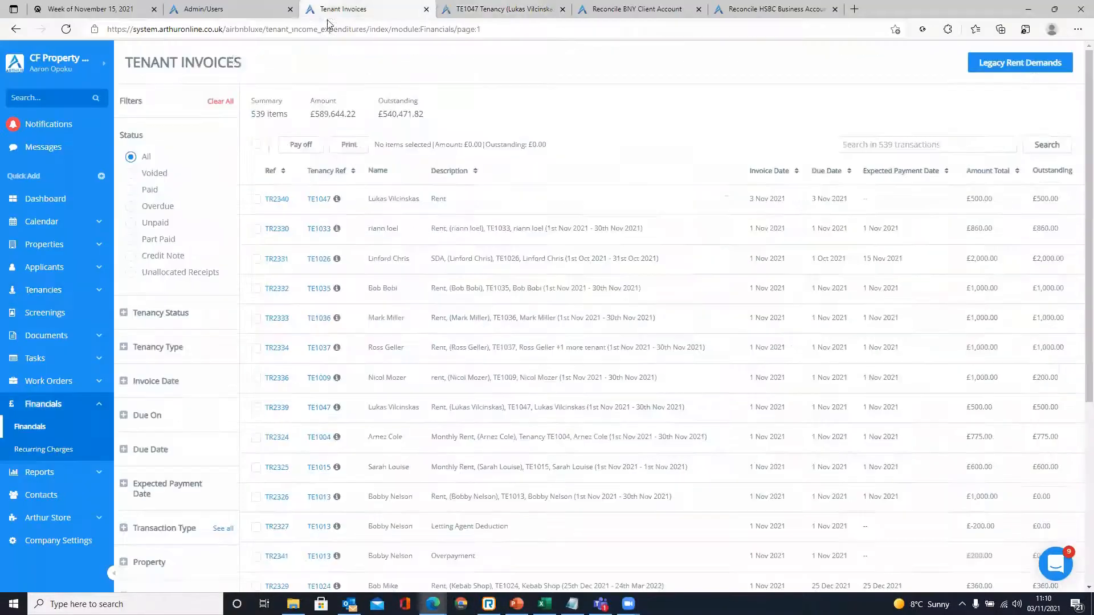
- Open Financials > Tenant Invoices and point out invoice TR2340's £500.00 amount
left_click(79, 428)
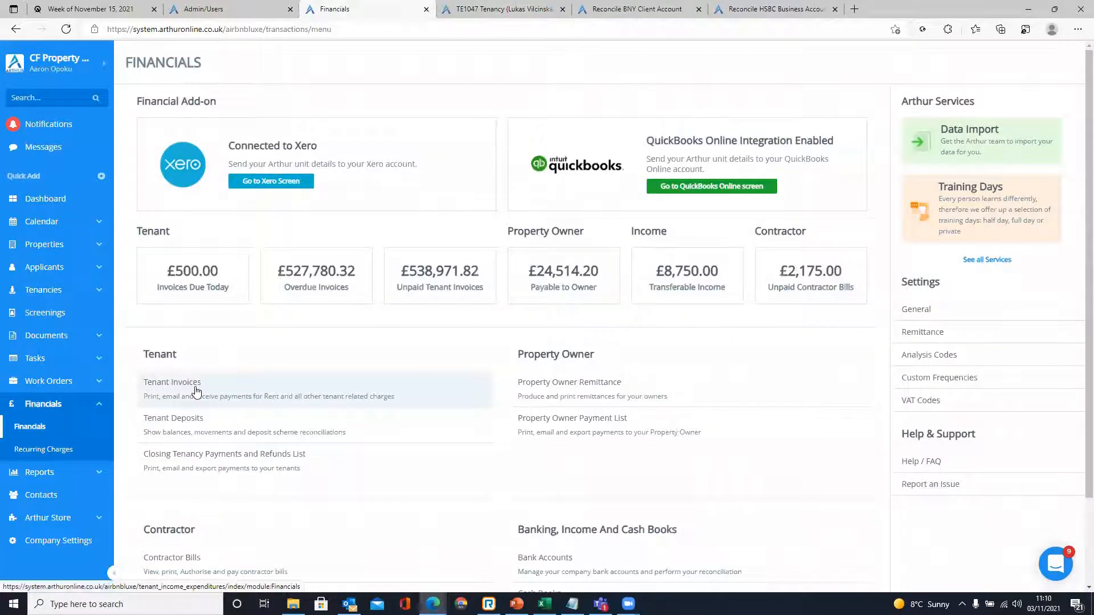
left_click(197, 384)
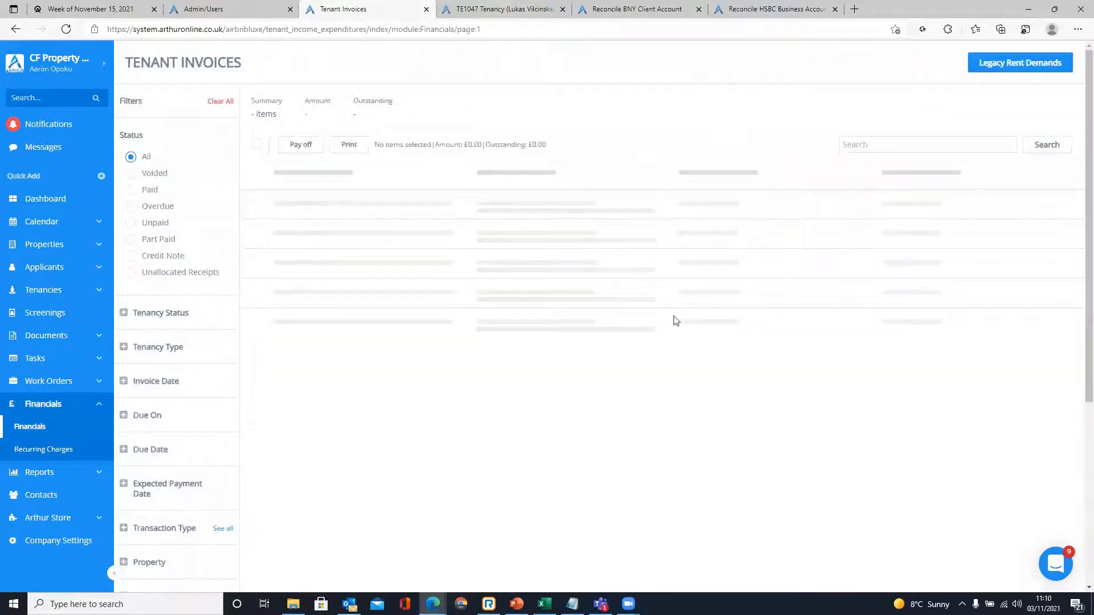
scroll(636, 307, "down", 4)
scroll(501, 366, "up", 5)
scroll(692, 319, "down", 6)
scroll(695, 326, "up", 3)
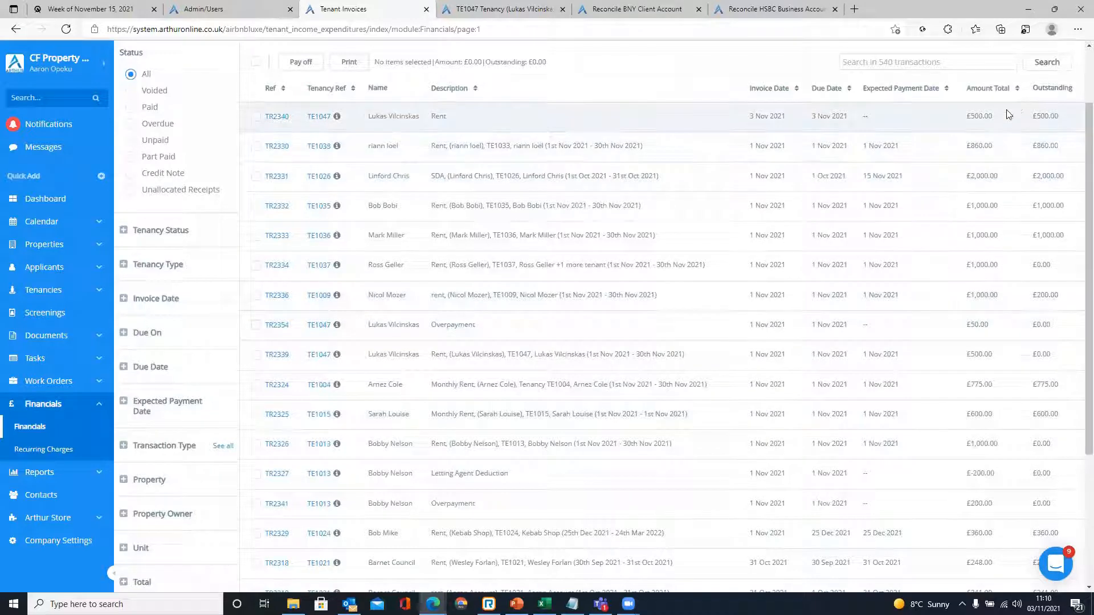
left_click_drag(1029, 116, 1075, 116)
left_click(1068, 116)
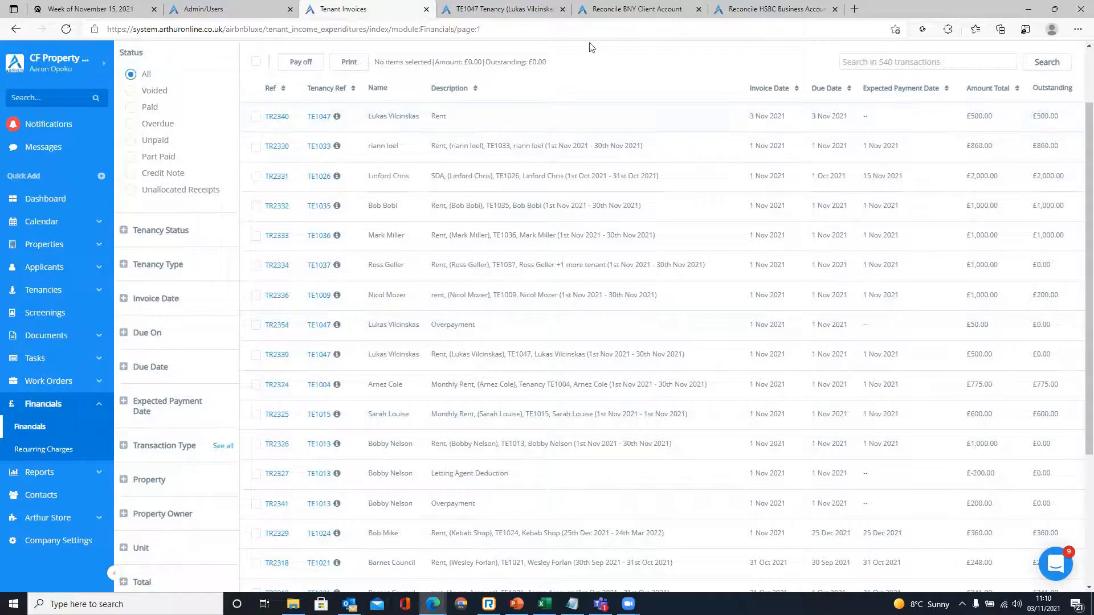
- Review the TR2354 row on the TE1047 tenancy statement
left_click(508, 8)
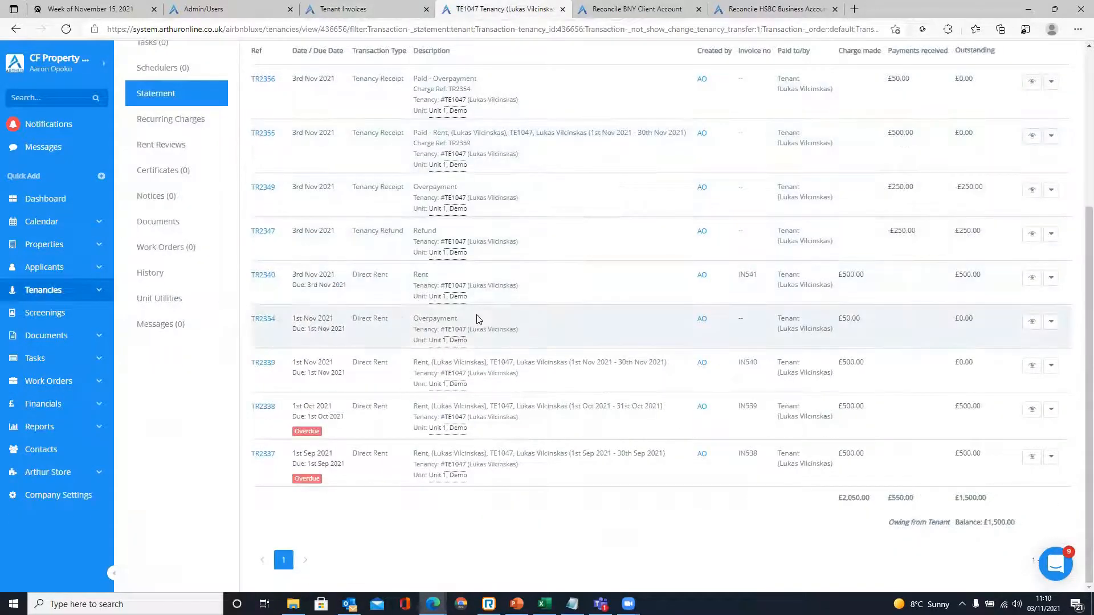
scroll(442, 342, "up", 4)
scroll(391, 399, "down", 4)
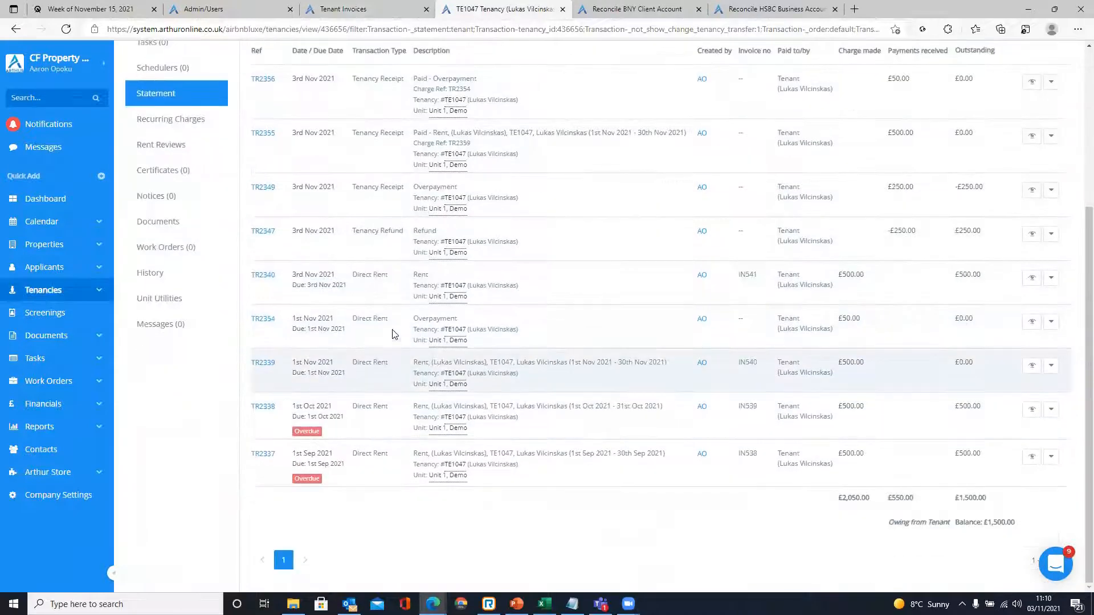
left_click_drag(392, 320, 367, 329)
scroll(385, 325, "up", 4)
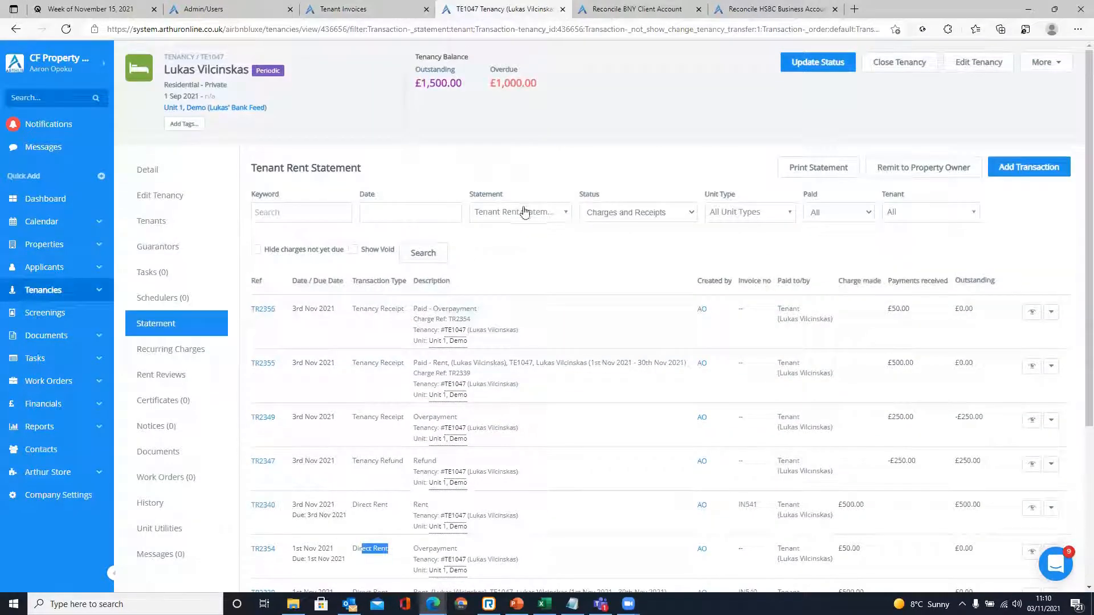
left_click(215, 54)
- Show slide 6, 'Reconciliations Recap – Underpayments', in PowerPoint
key("alt+Tab")
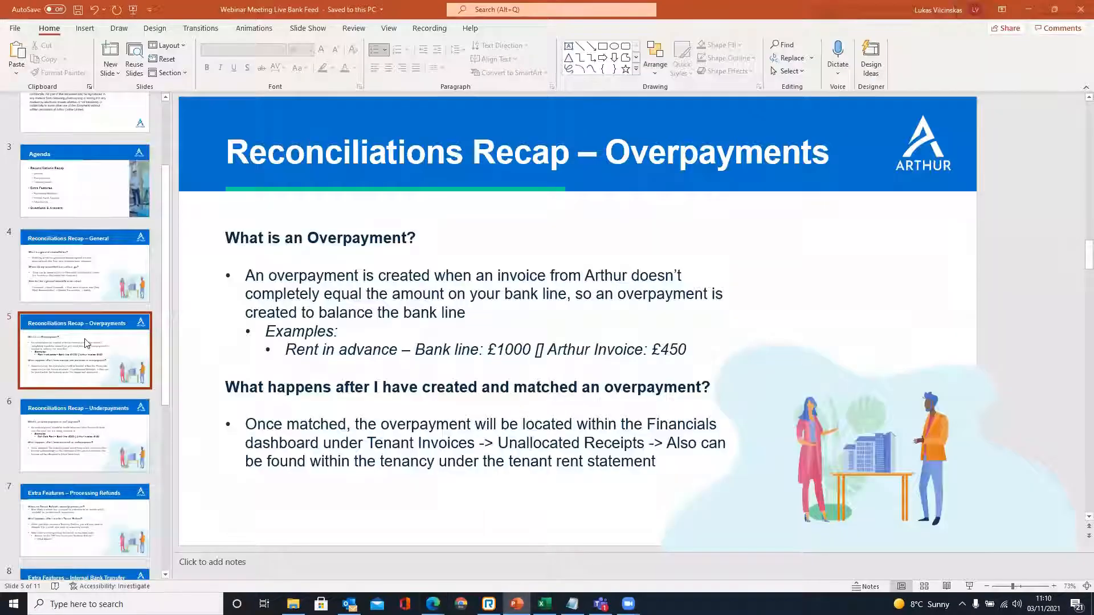
scroll(103, 345, "down", 1)
left_click(100, 404)
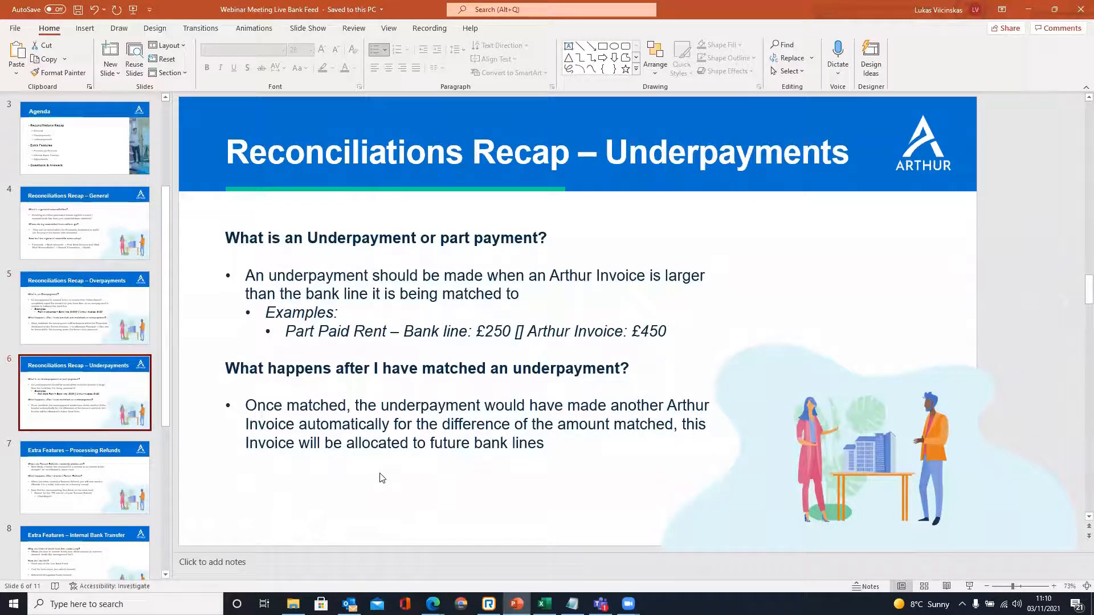
- Highlight the £450 invoice, £250 bank line and 'have matched' wording on the slide
double_click(645, 332)
left_click(670, 347)
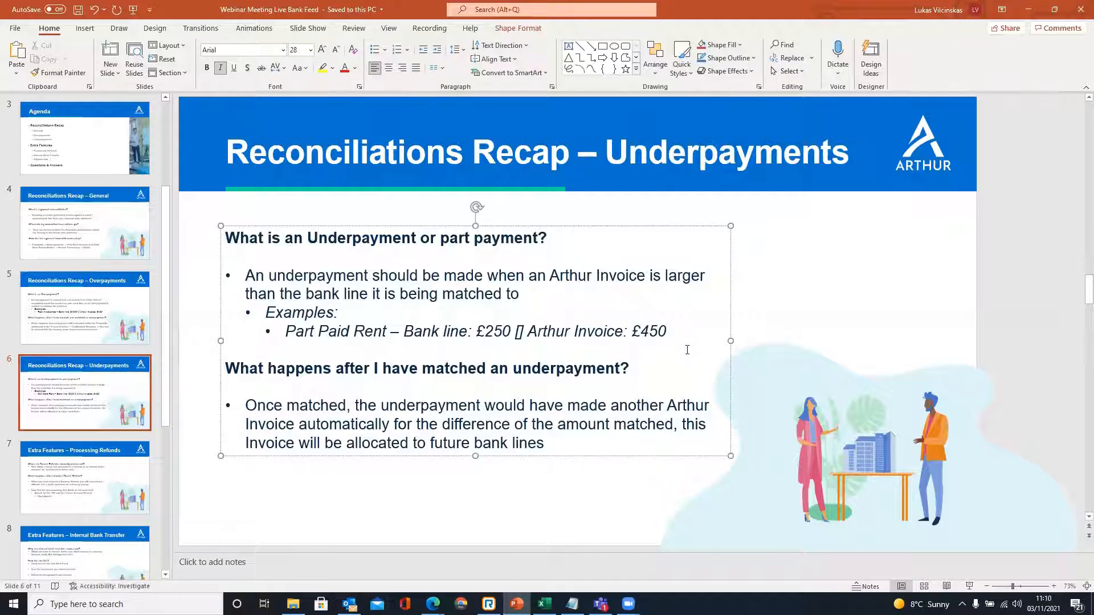
left_click(556, 506)
double_click(479, 331)
left_click(484, 349)
left_click(455, 474)
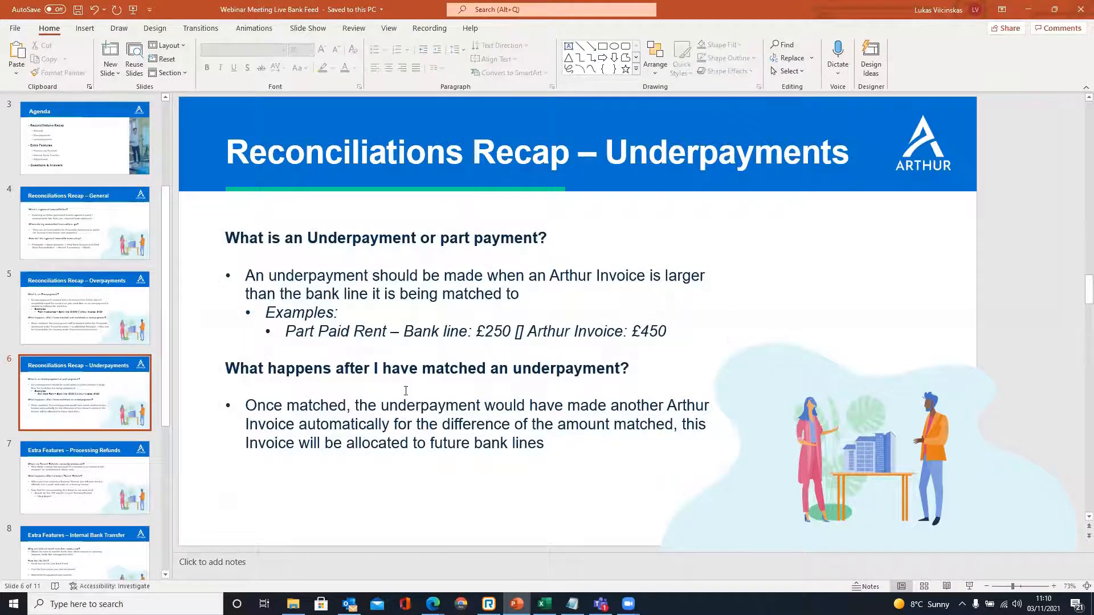
left_click_drag(437, 374, 385, 370)
left_click(494, 424)
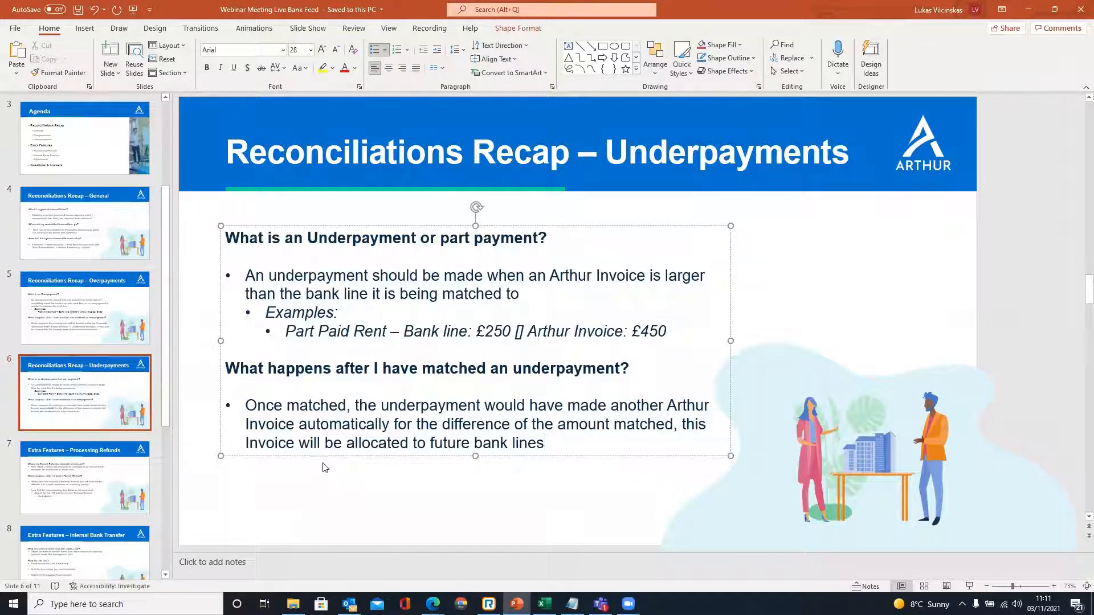
left_click(448, 474)
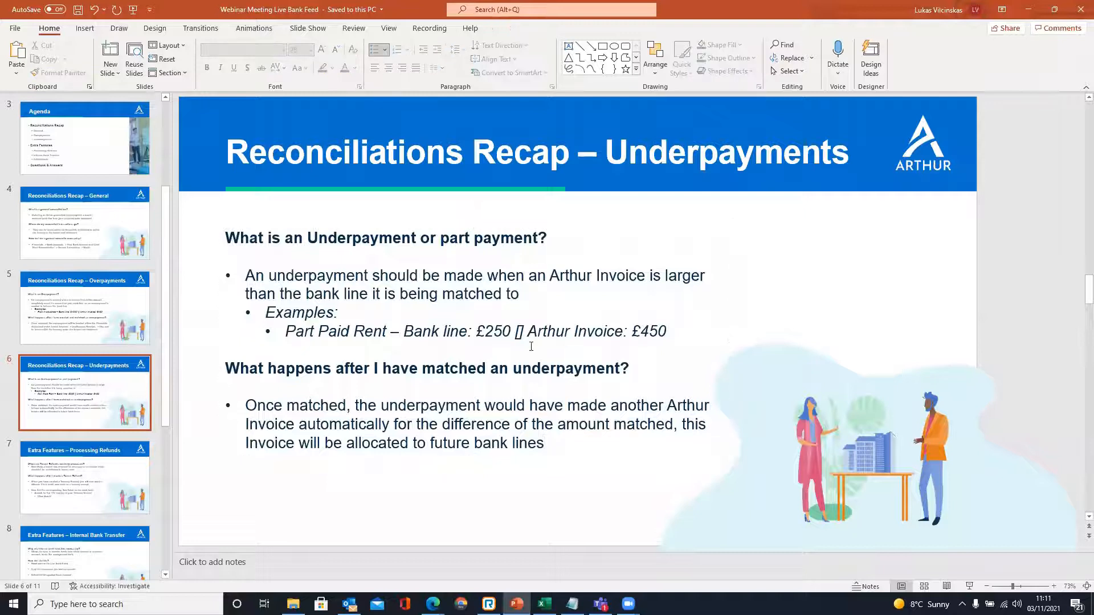
- Return to the browser and open page 2 of the BNY Client Account bank lines
mouse_move(433, 605)
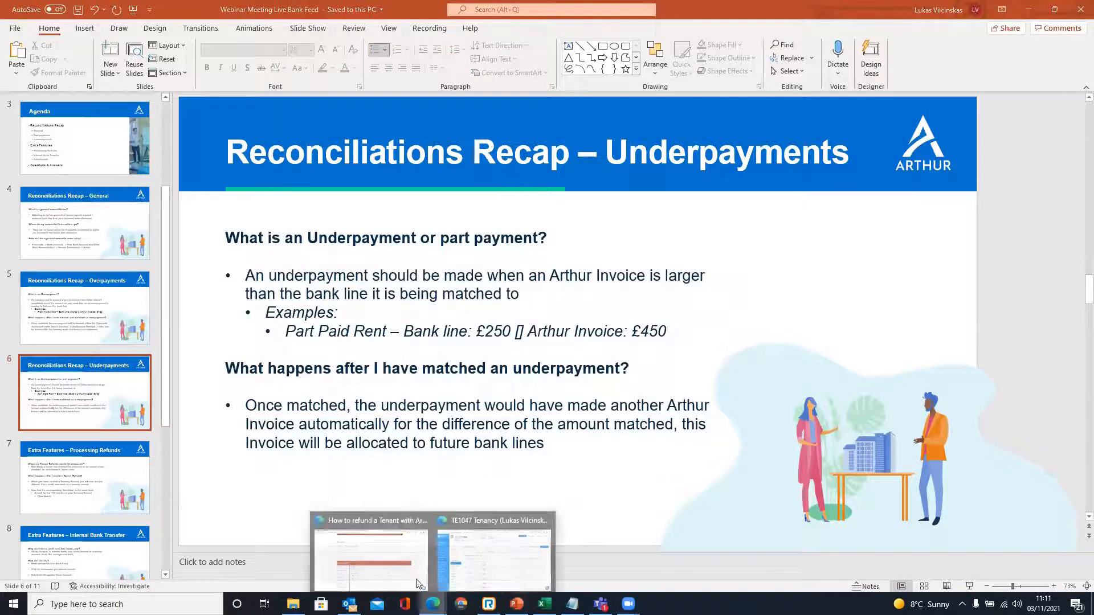
left_click(492, 563)
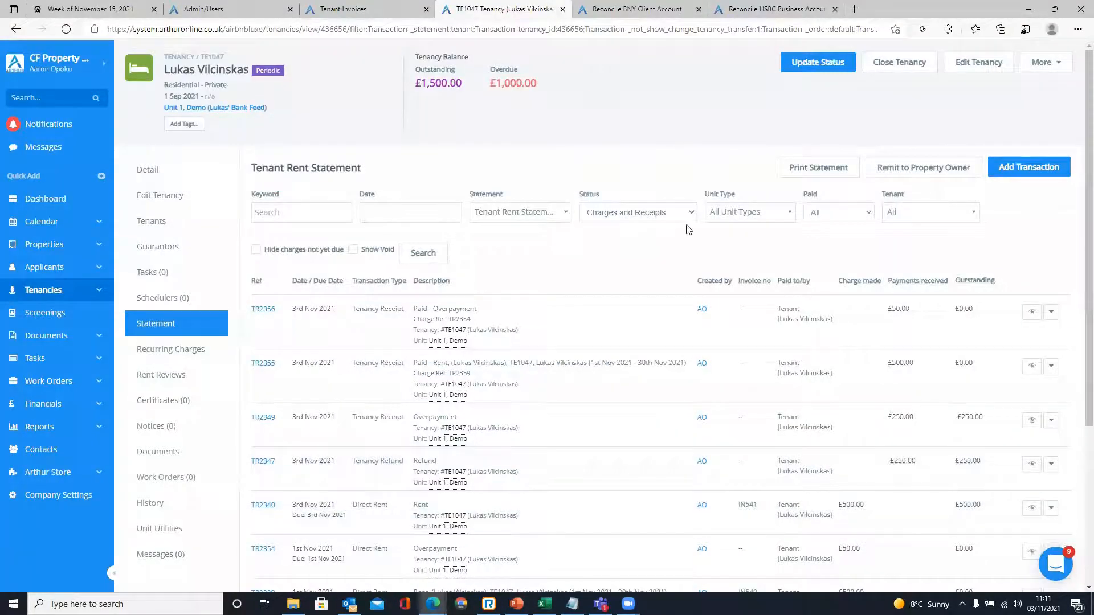
scroll(689, 229, "down", 4)
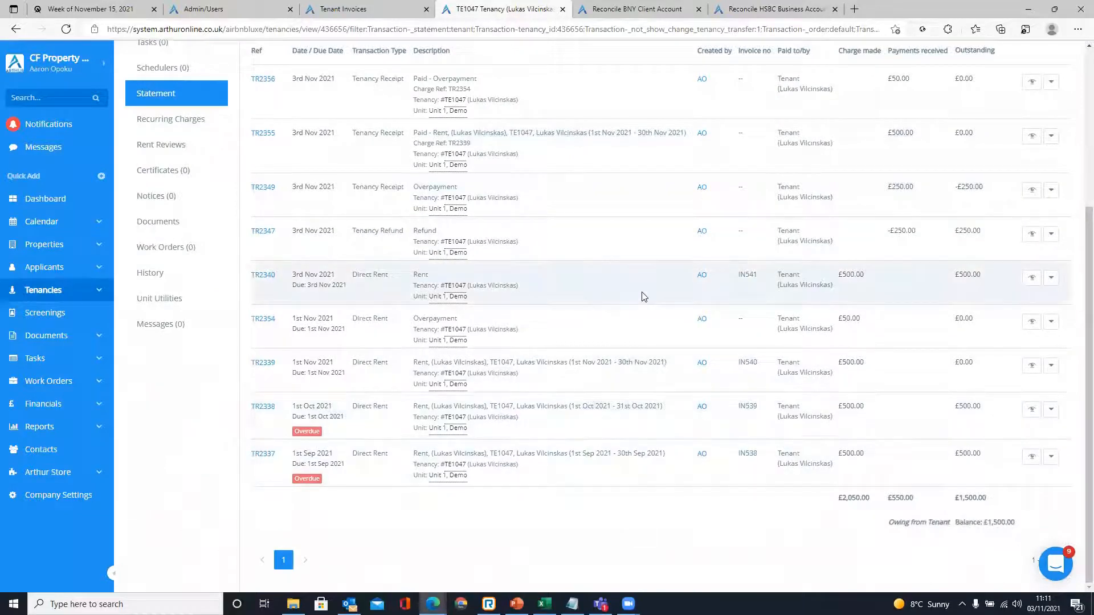
left_click(634, 10)
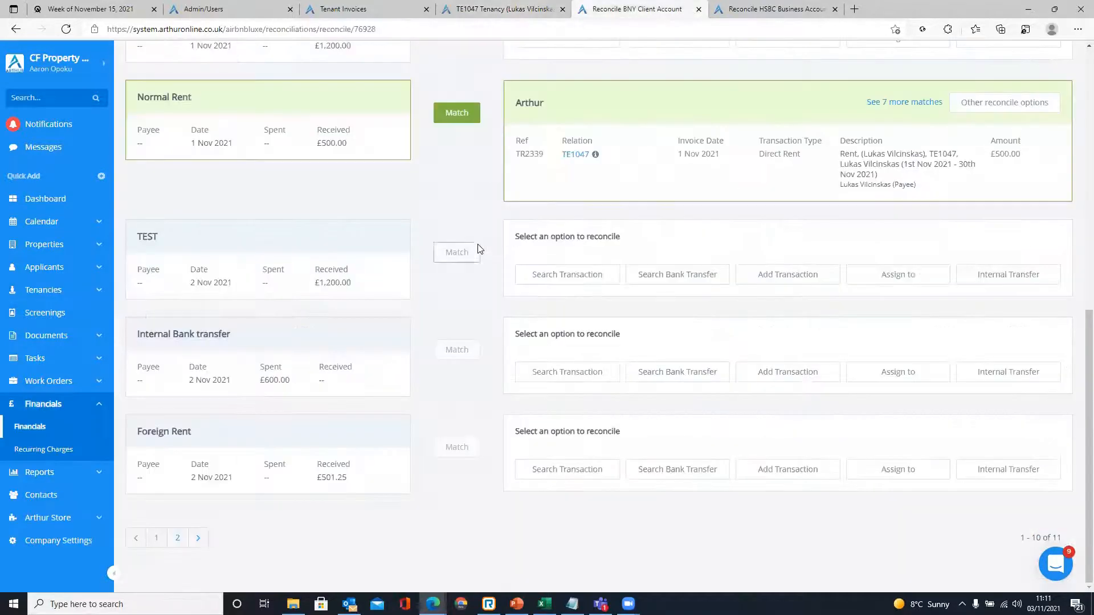
left_click(177, 538)
left_click(177, 539)
scroll(182, 474, "up", 9)
scroll(190, 466, "down", 8)
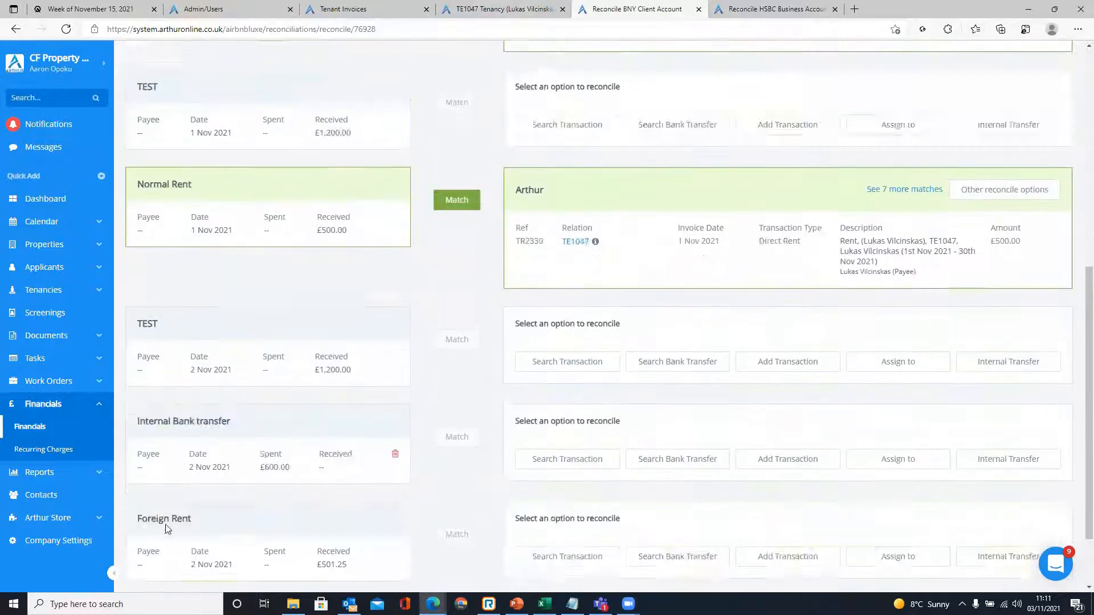
scroll(167, 529, "down", 2)
left_click(155, 538)
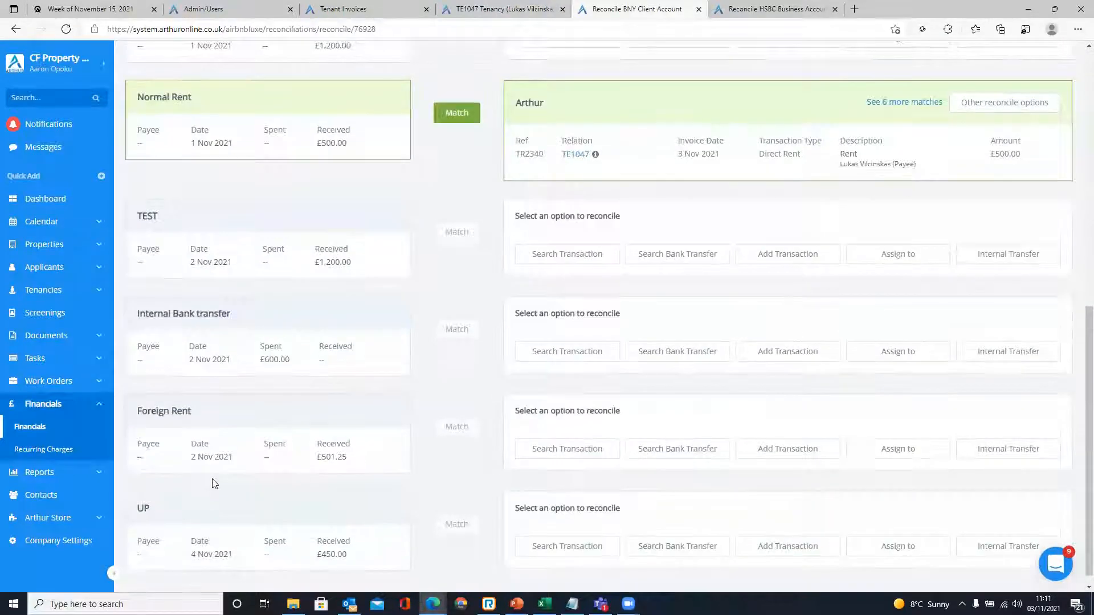
scroll(214, 483, "down", 1)
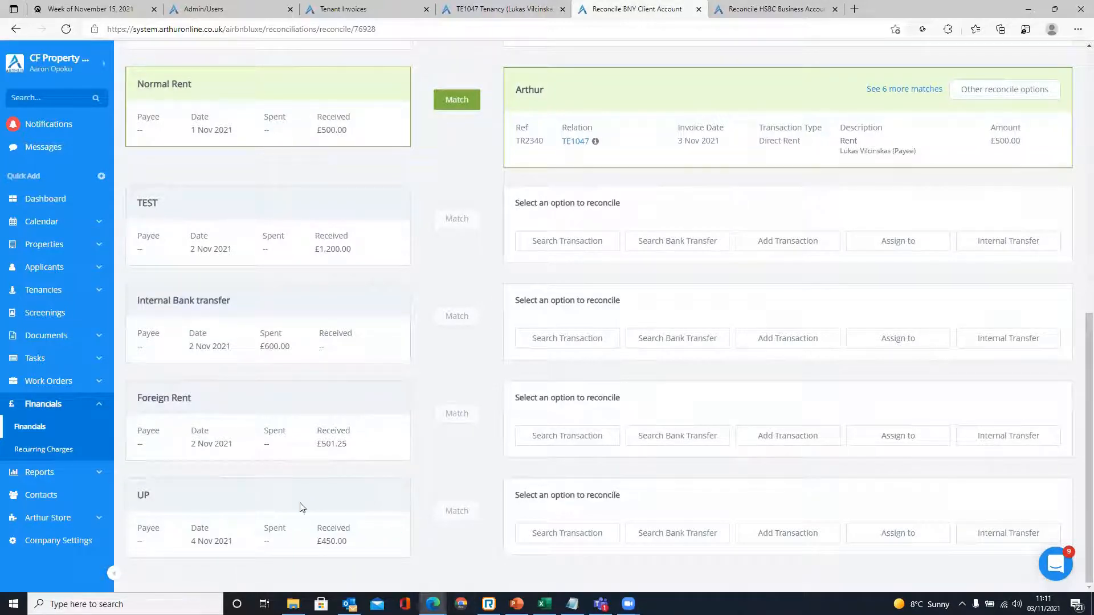
- Compare the £450.00 UP receipt with the TR2338 October rent on the TE1047 statement
left_click_drag(316, 541, 363, 534)
left_click(462, 465)
left_click(511, 7)
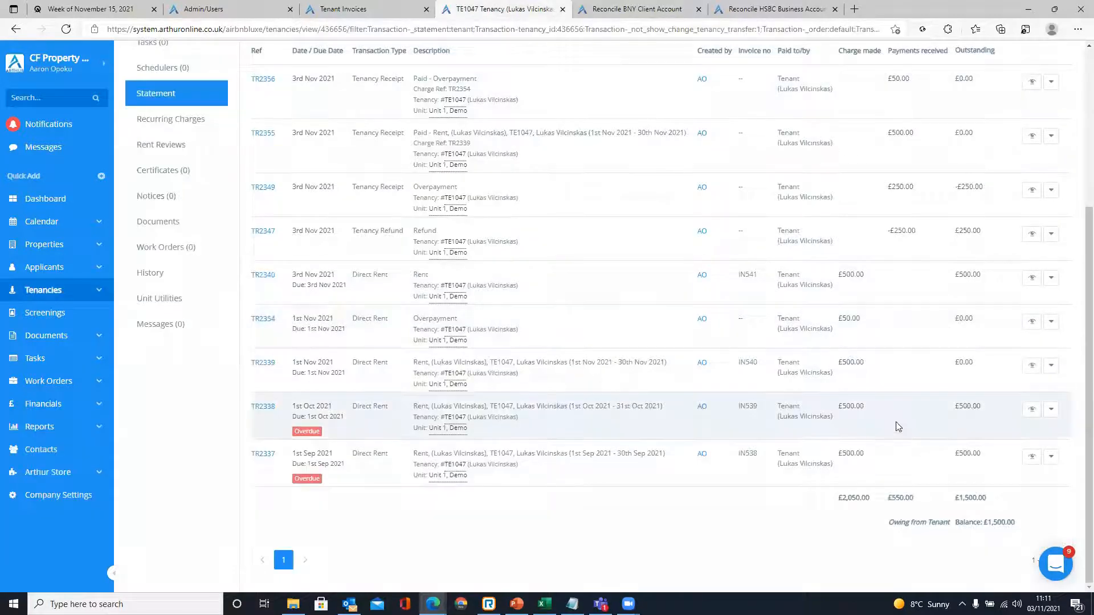
left_click_drag(875, 409, 847, 410)
left_click(591, 8)
left_click_drag(312, 545, 374, 543)
left_click(479, 544)
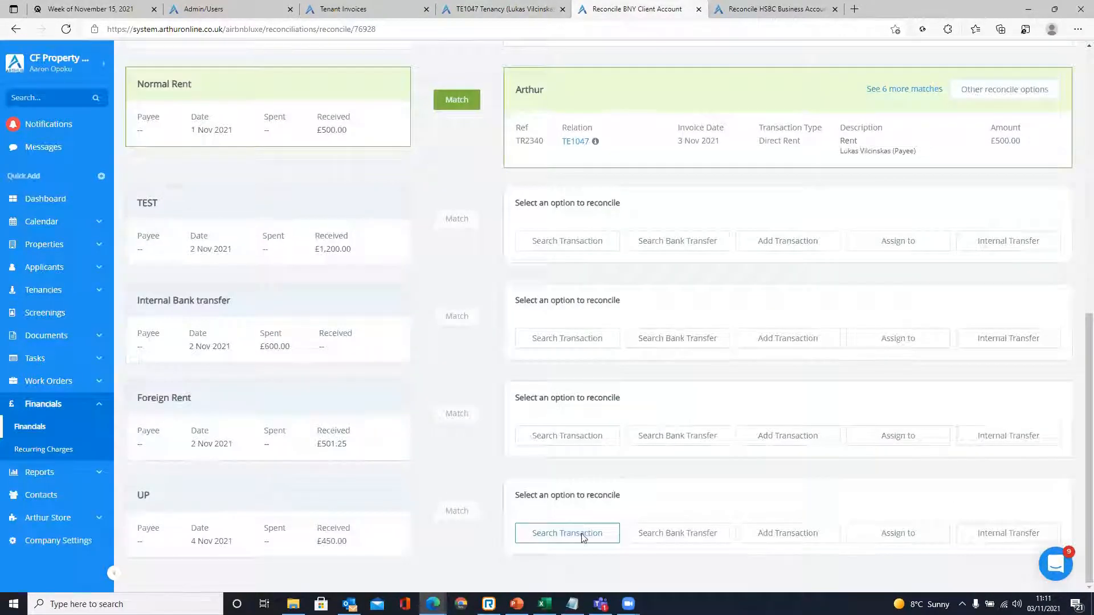
- Open Search Transactions for the UP line and locate the TR2338 October rent row on the statement
left_click(583, 536)
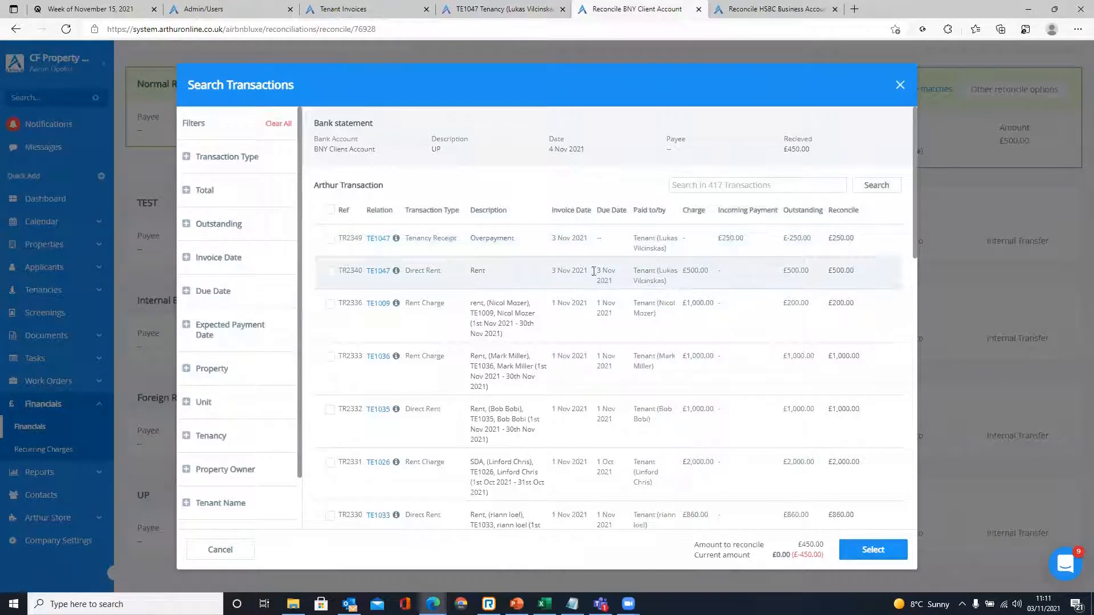
left_click(330, 271)
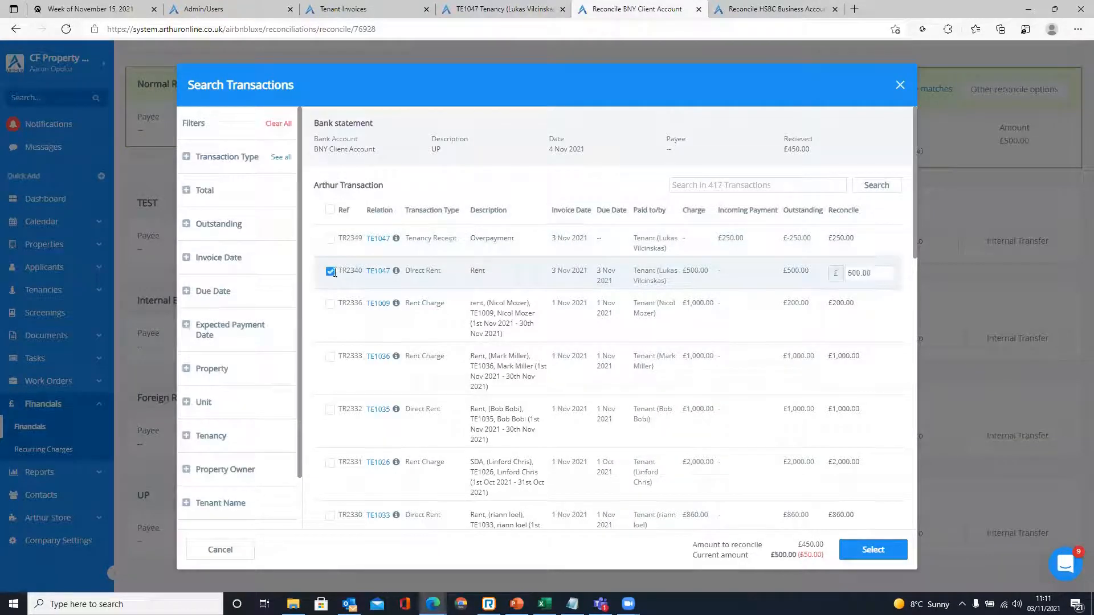
left_click(330, 272)
left_click(539, 8)
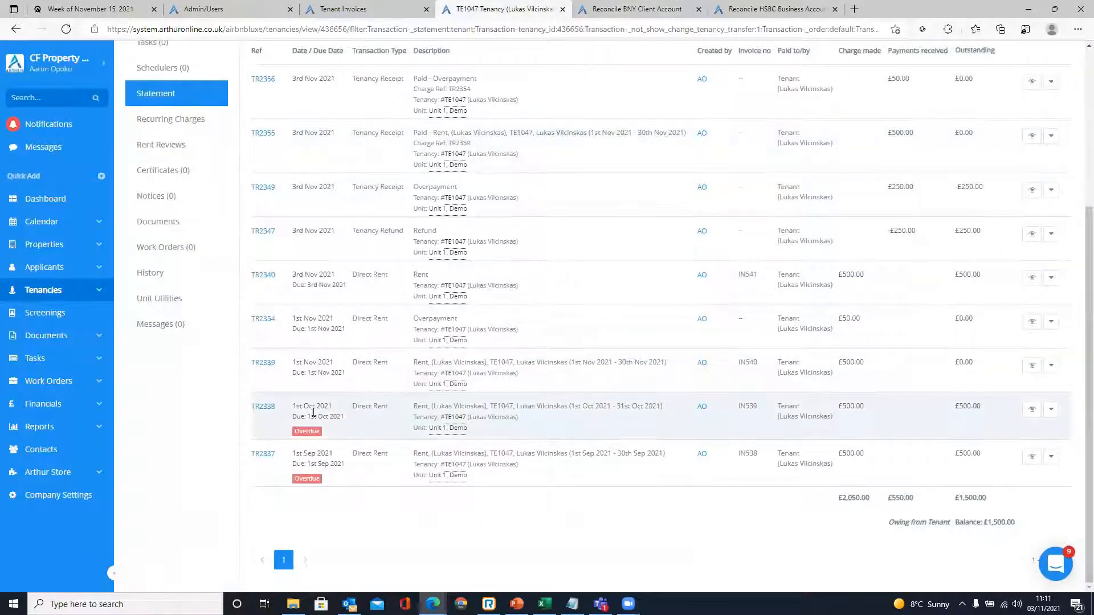
mouse_move(260, 409)
left_mouse_down()
mouse_move(249, 418)
mouse_move(262, 405)
mouse_move(251, 408)
left_mouse_up()
key("ctrl+c")
left_click(278, 408)
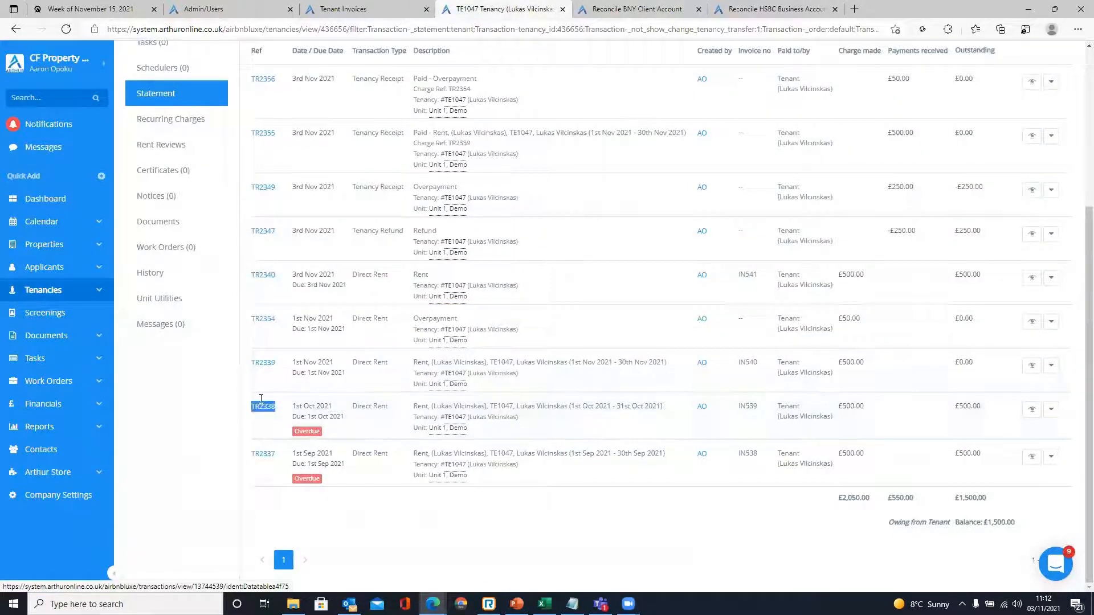
- Search the UP line's transactions for reference TR2338
left_click(637, 9)
left_click(707, 185)
key("ctrl+v")
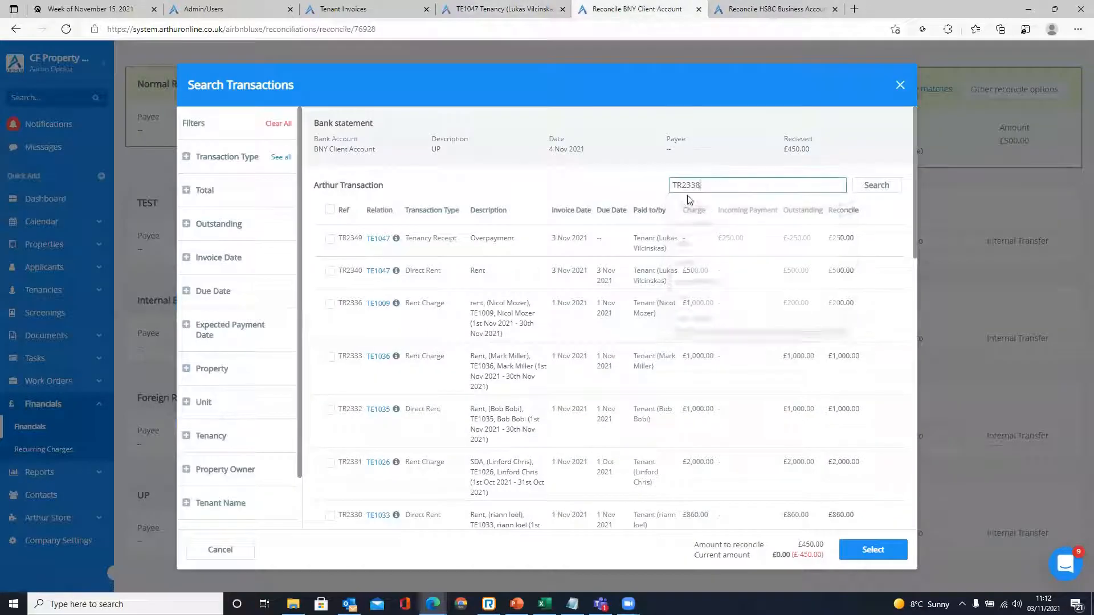
left_click(869, 187)
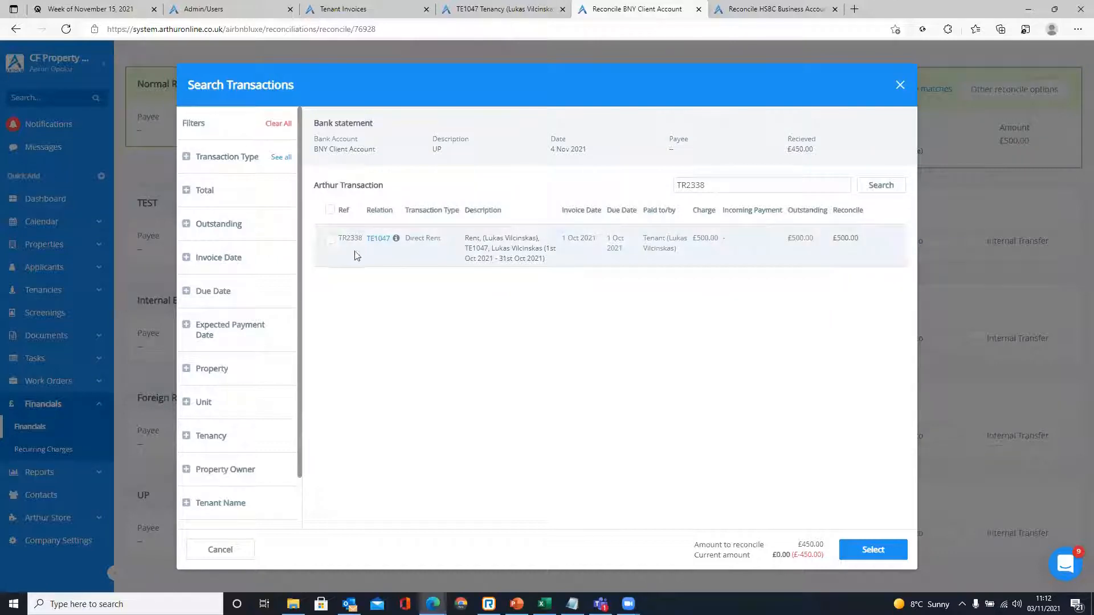
- Tick TR2338 and change its reconcile amount from 500.00 to 450
left_click(330, 240)
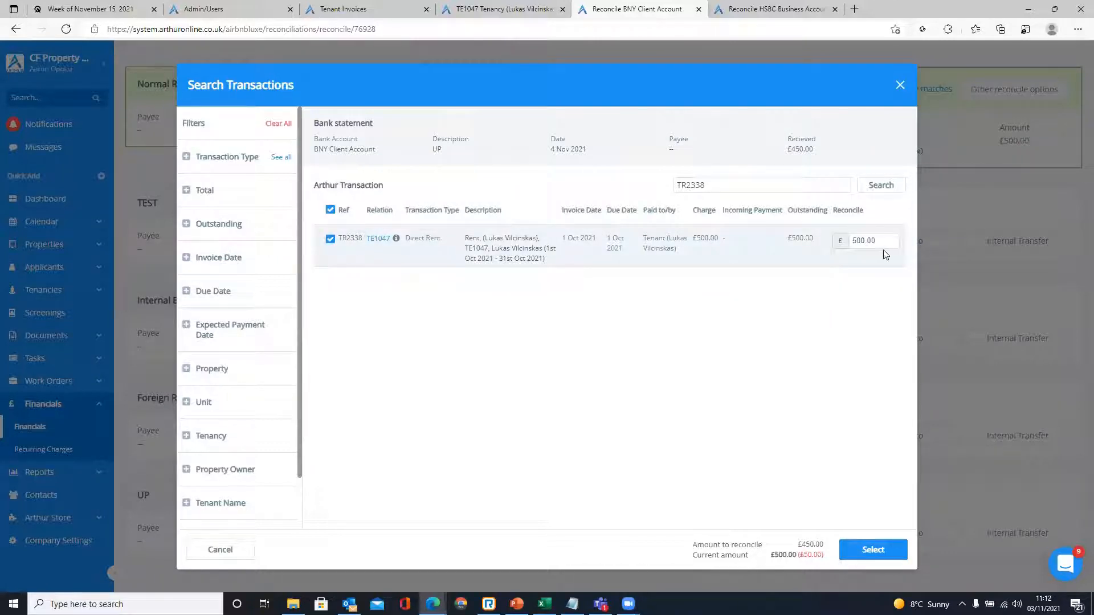
left_click_drag(885, 238, 854, 244)
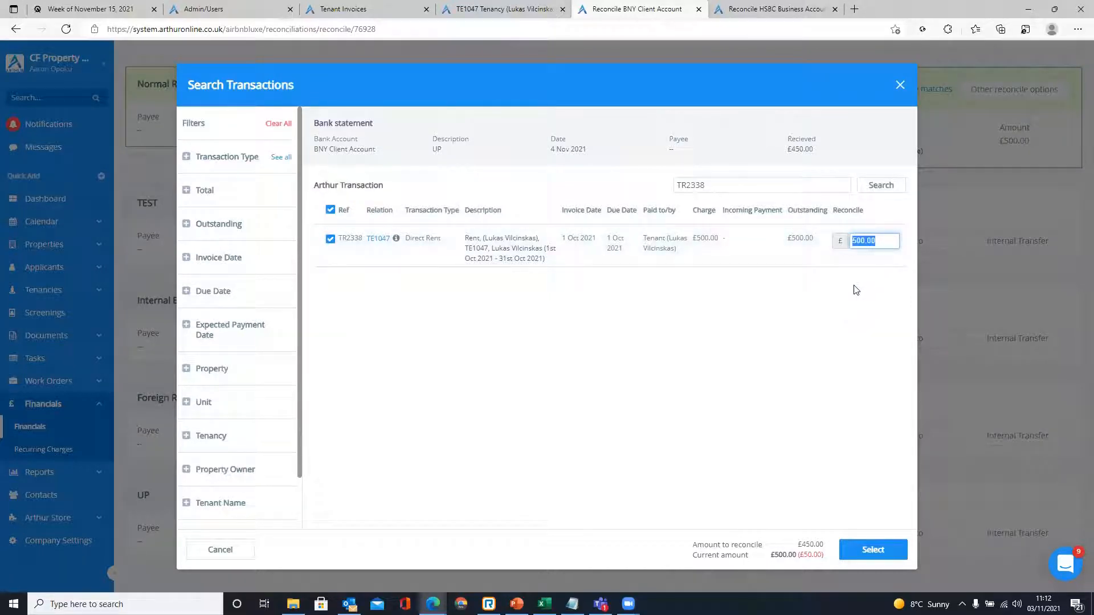
type("450")
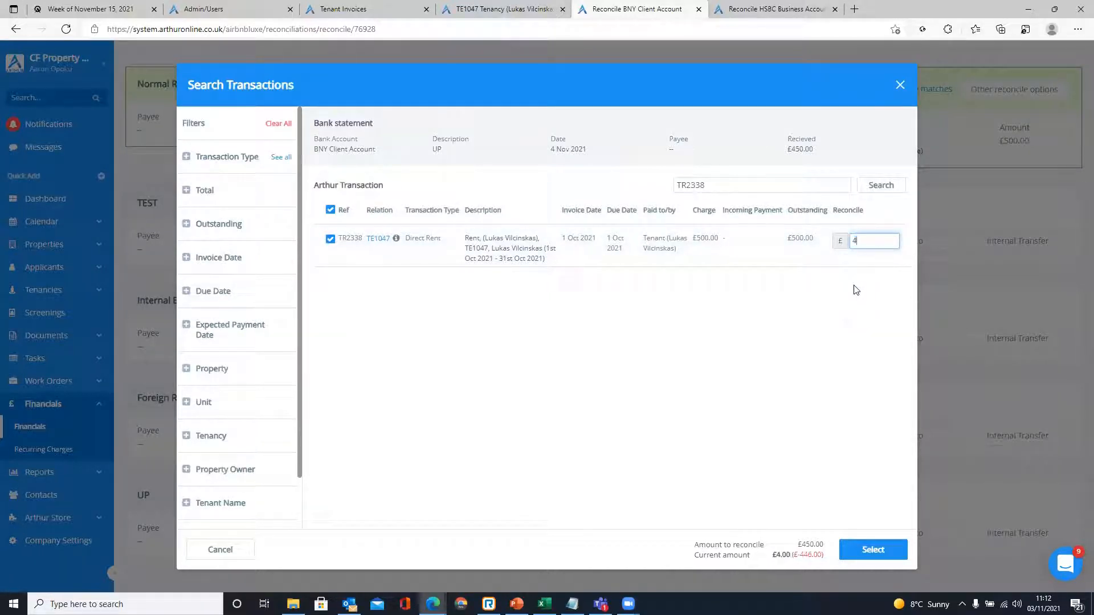
left_click(827, 342)
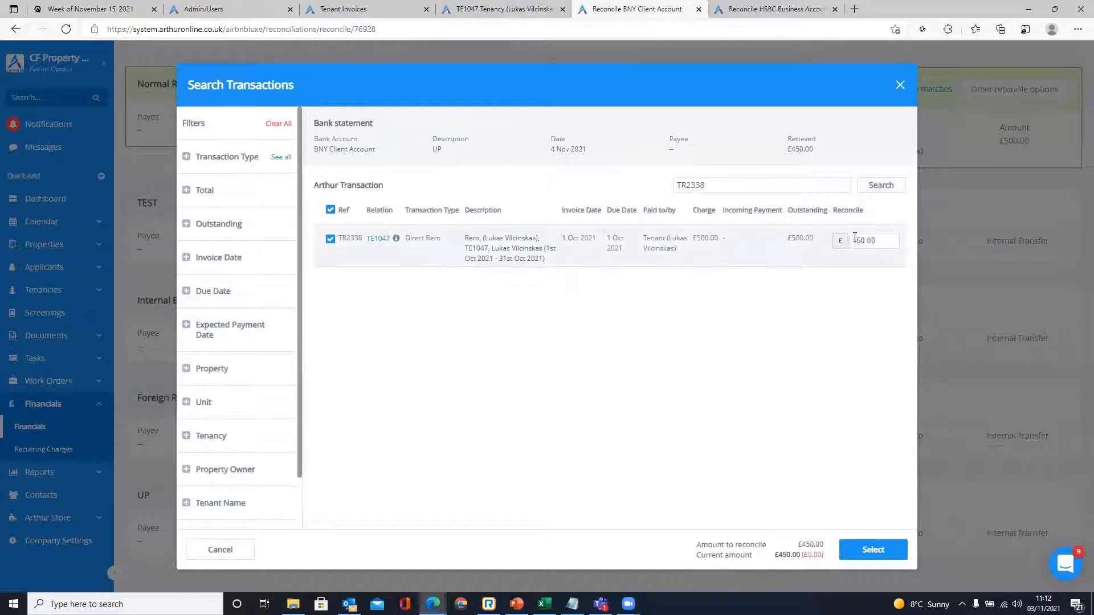
left_click_drag(878, 240, 787, 246)
left_click(817, 285)
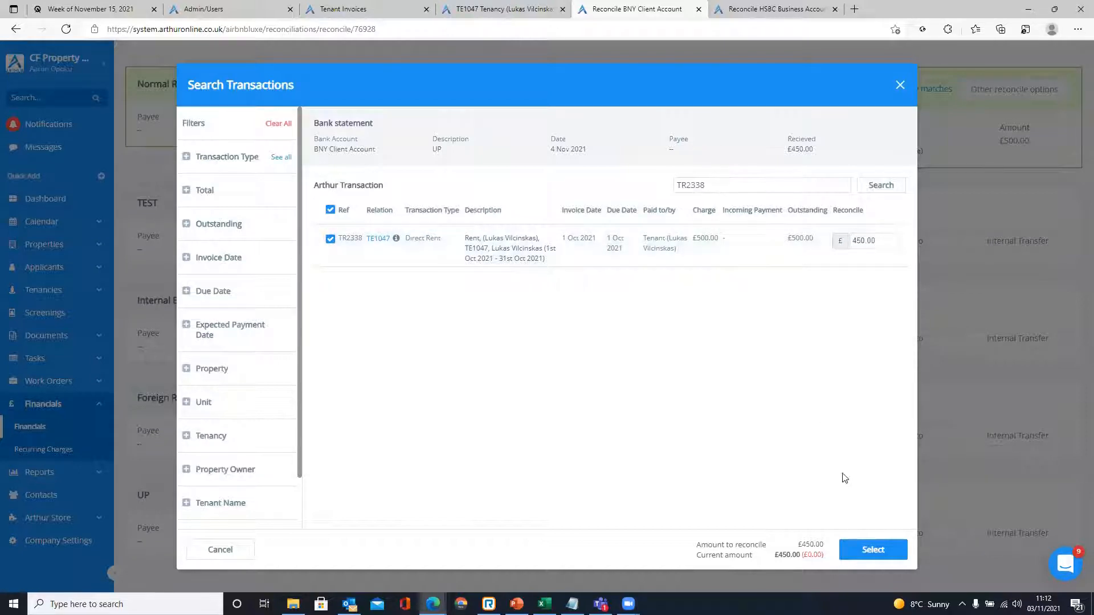
- Select TR2338 for the UP line and check the £450.00 Total Arthur figure
left_click(870, 549)
scroll(603, 502, "down", 2)
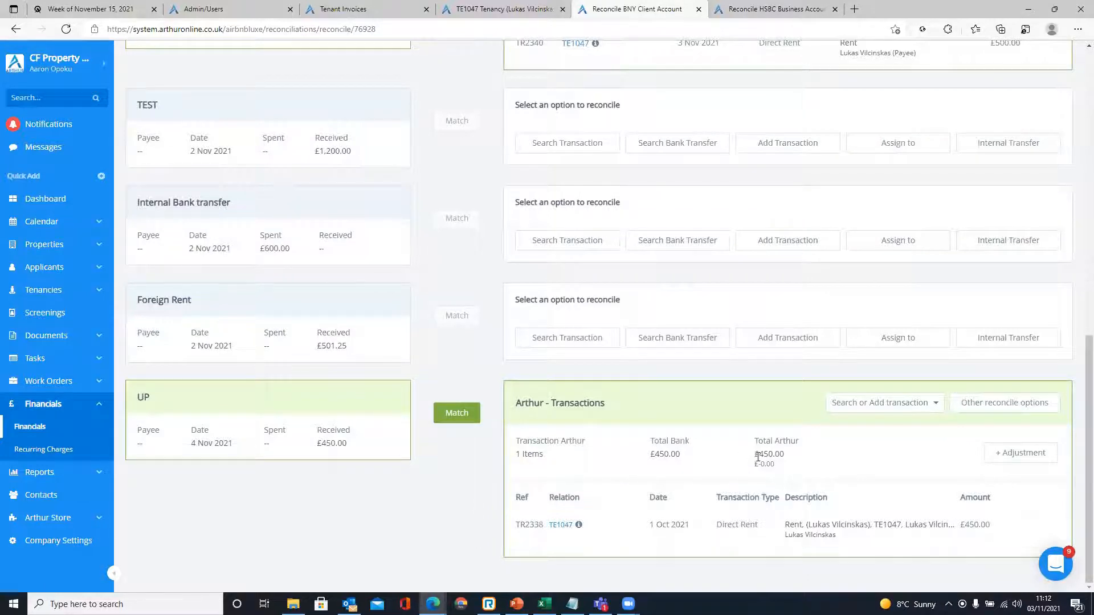
left_click_drag(764, 454, 788, 455)
left_click(791, 456)
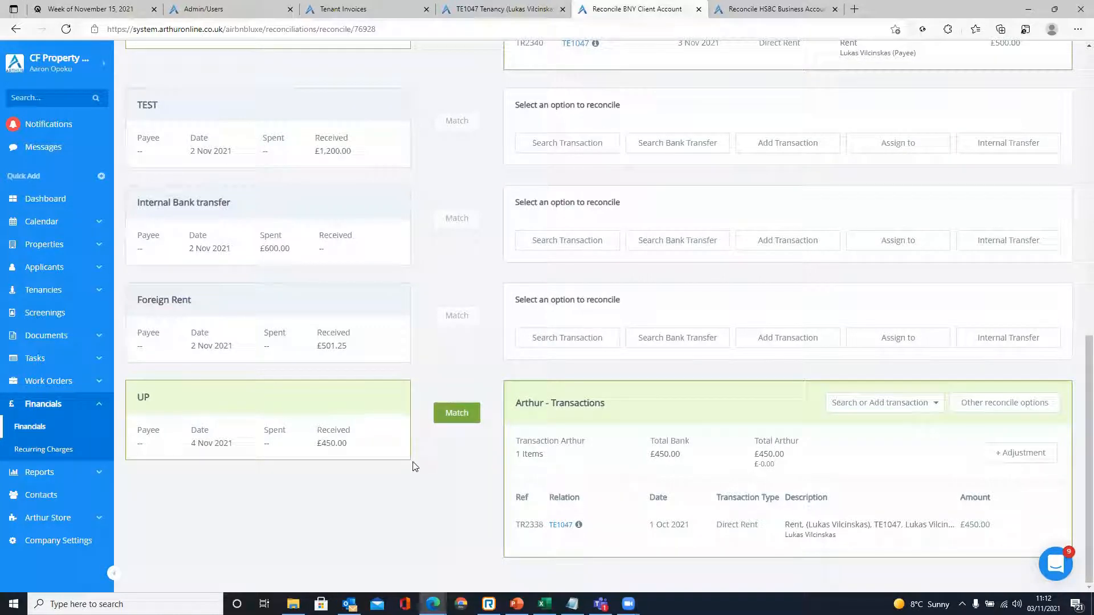
- Match the UP bank line and bring up the TE1047 tenancy statement
scroll(452, 283, "up", 4)
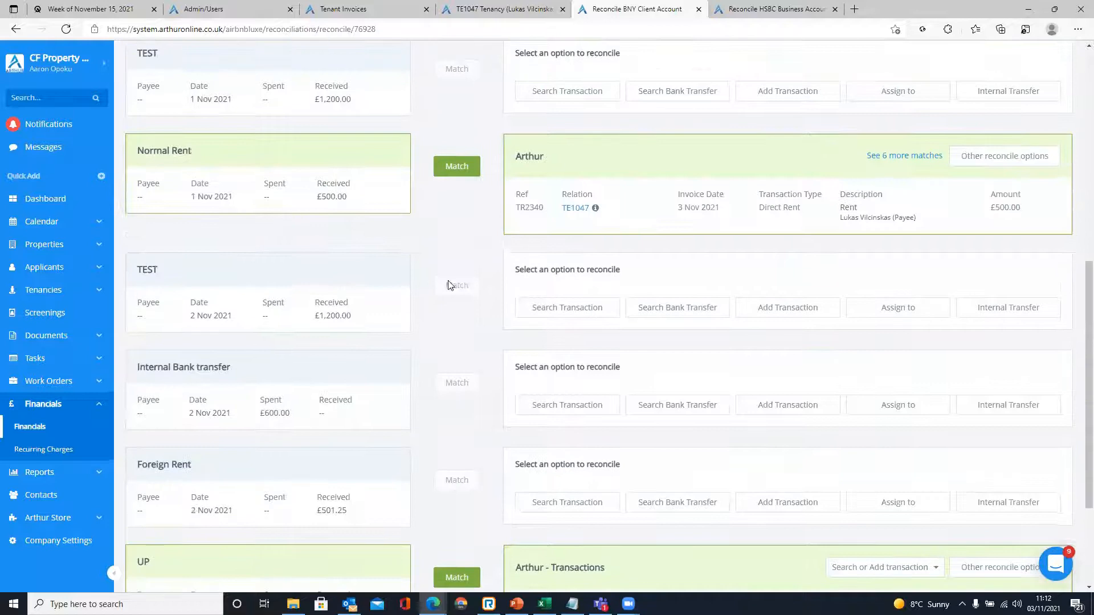
scroll(457, 308, "down", 5)
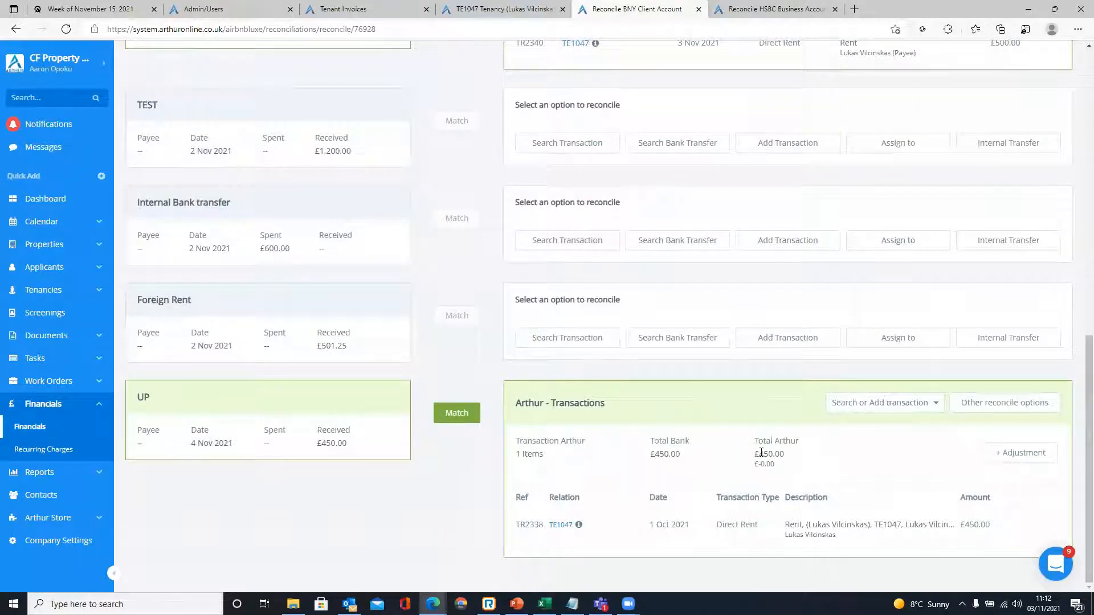
left_click(455, 412)
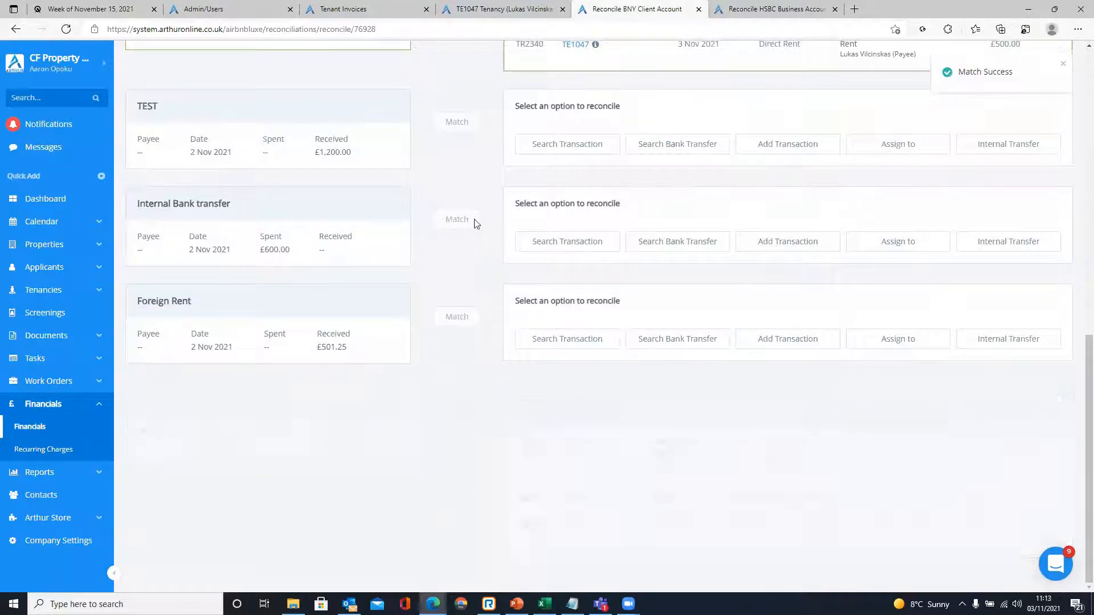
left_click(501, 9)
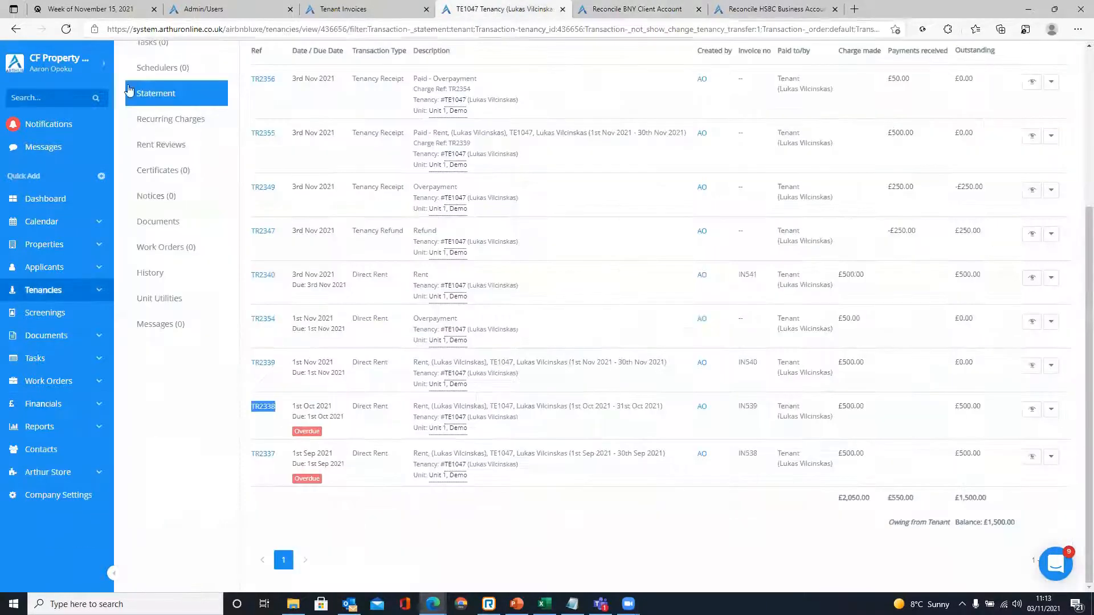
- Reload the tenancy statement and check the new £450.00 receipt on TR2357
left_click(67, 29)
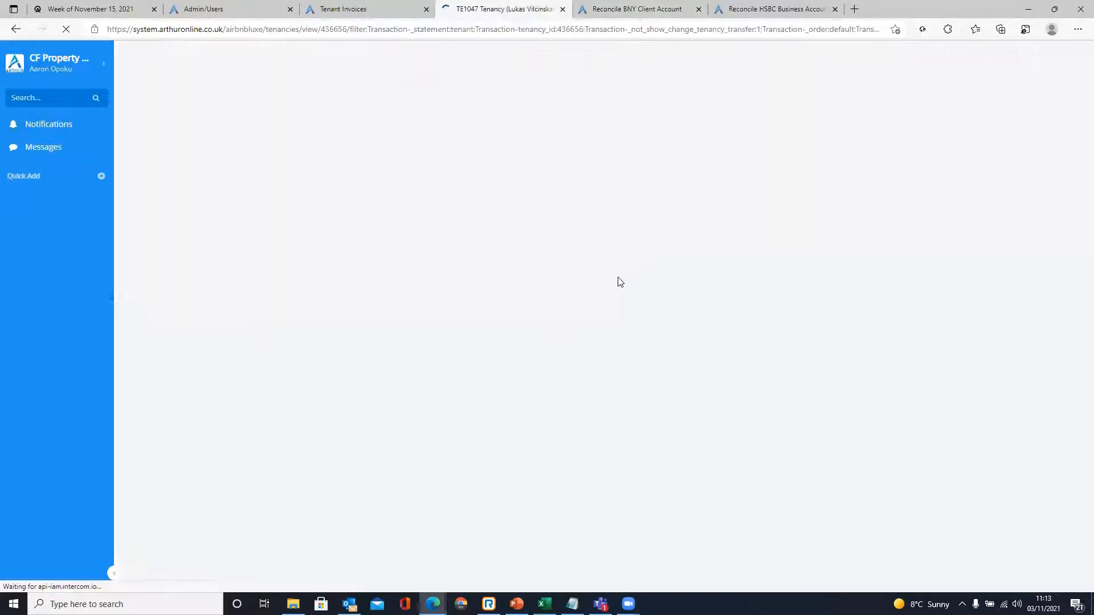
scroll(627, 267, "down", 3)
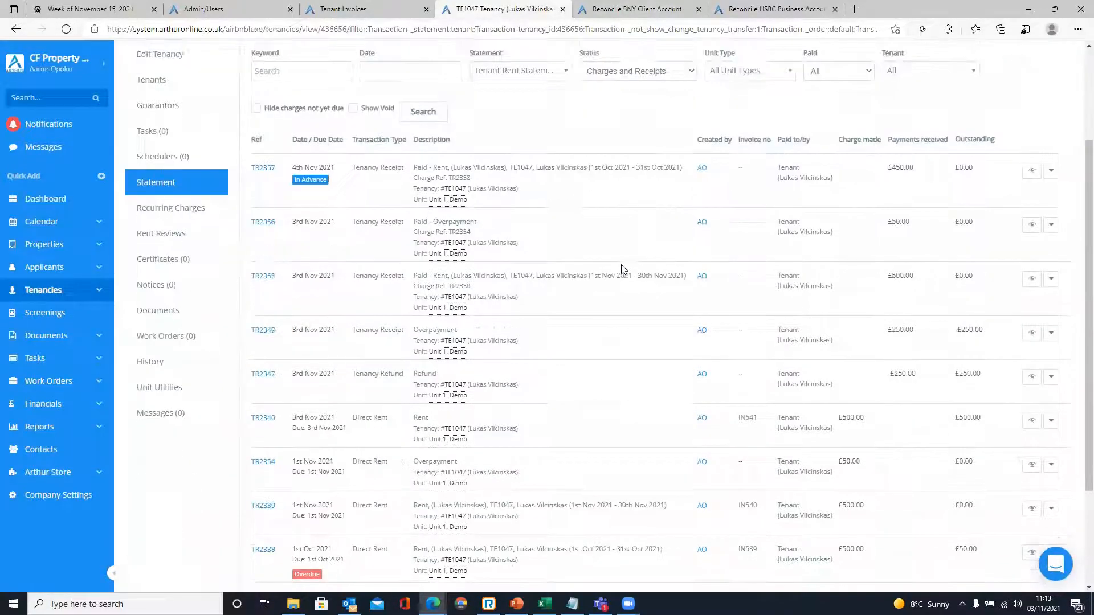
scroll(888, 231, "up", 2)
double_click(925, 233)
left_click(905, 238)
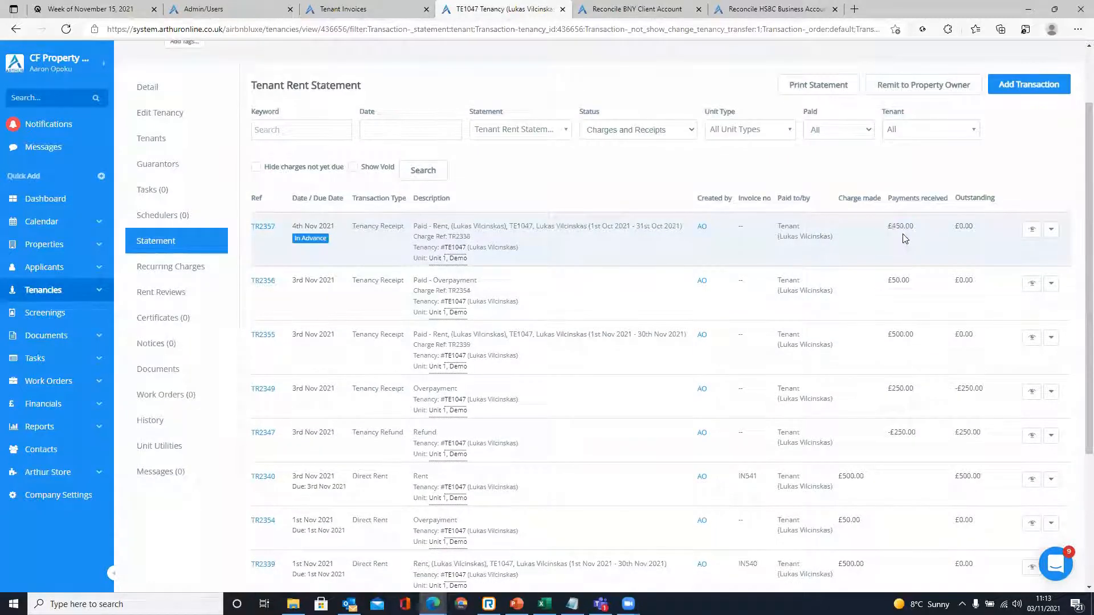
- Review the £50.00 outstanding charge row (TR2354) on the tenancy statement
scroll(904, 238, "down", 4)
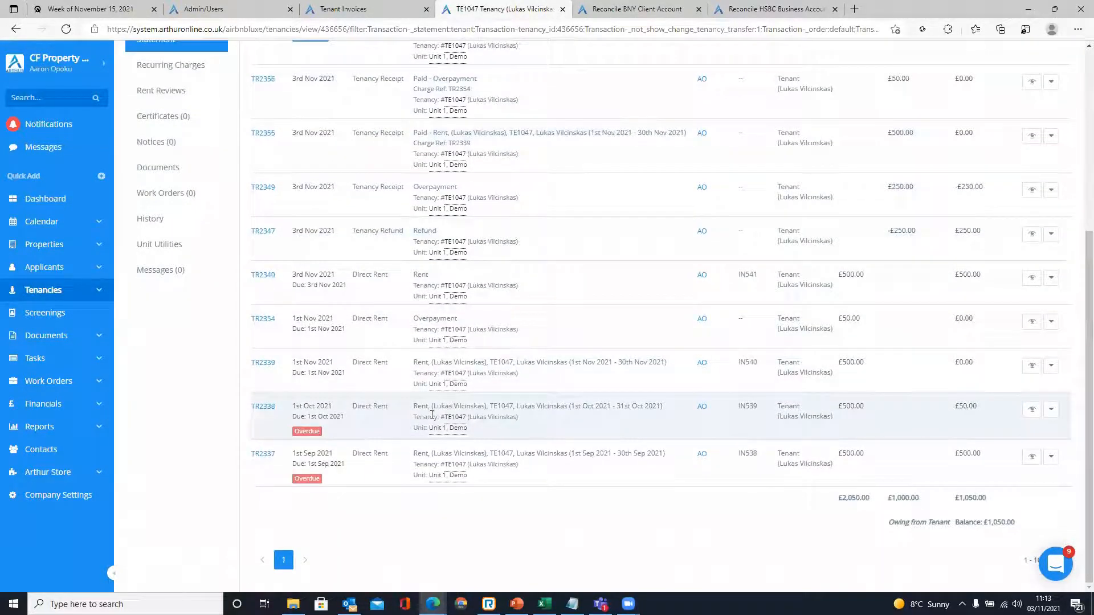
scroll(637, 376, "up", 3)
scroll(520, 296, "down", 1)
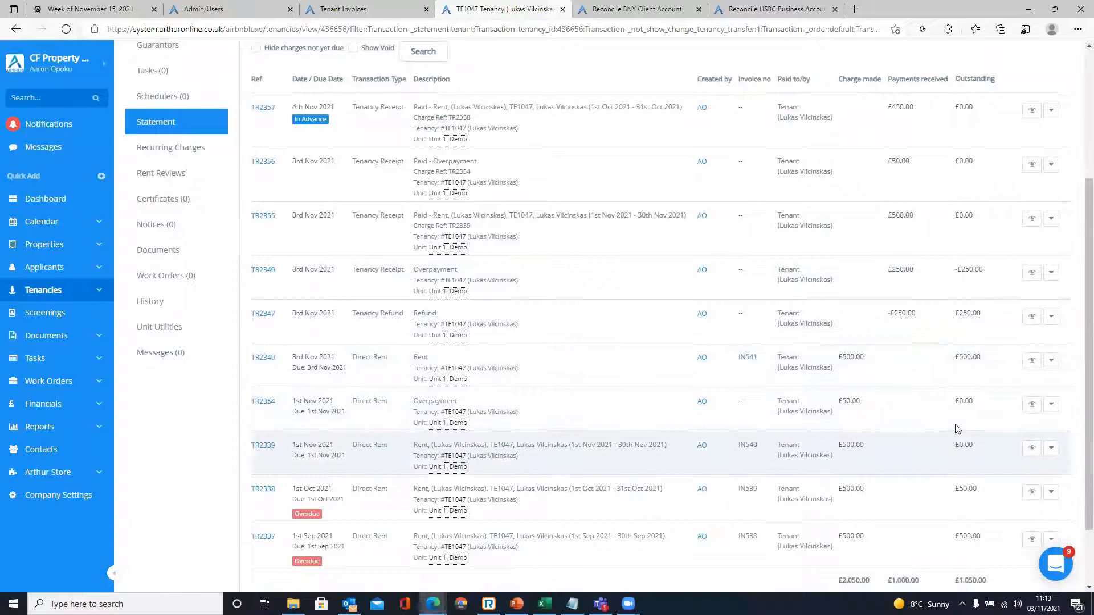
left_click_drag(878, 415, 245, 407)
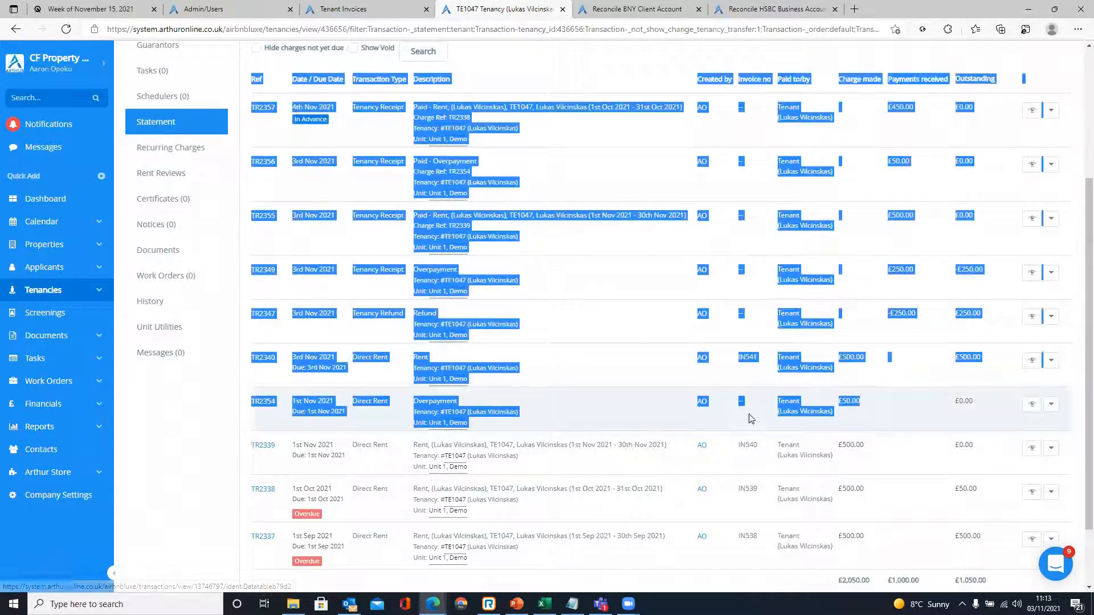
left_click(855, 404)
double_click(851, 403)
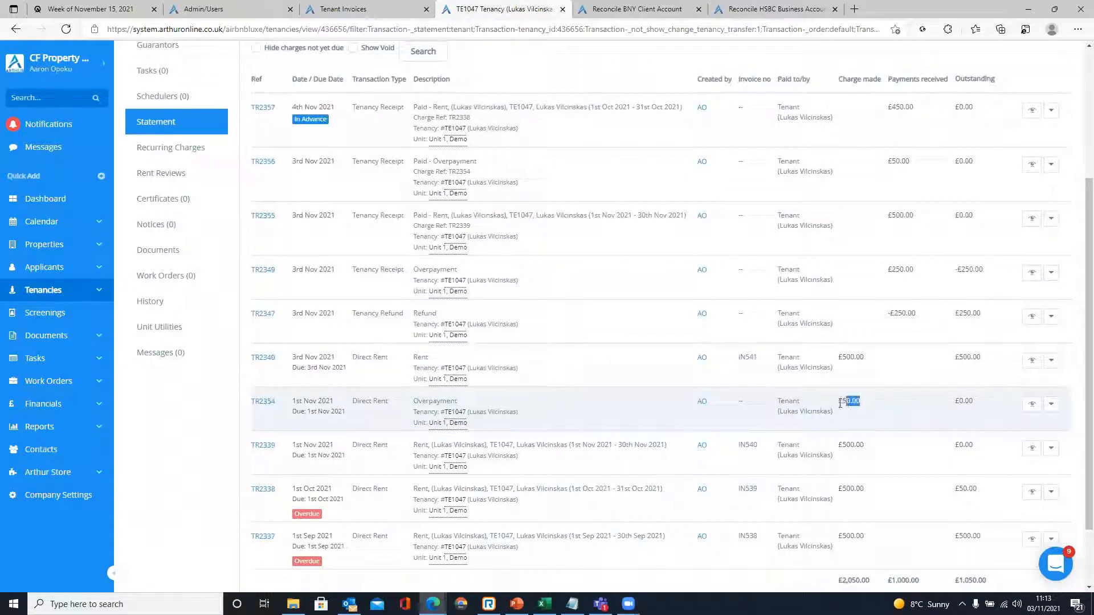
scroll(841, 404, "up", 2)
scroll(854, 431, "down", 2)
mouse_move(837, 402)
left_mouse_down()
mouse_move(853, 404)
mouse_move(838, 403)
left_mouse_up()
left_click(867, 407)
left_click(883, 409)
scroll(570, 301, "up", 2)
scroll(570, 301, "up", 3)
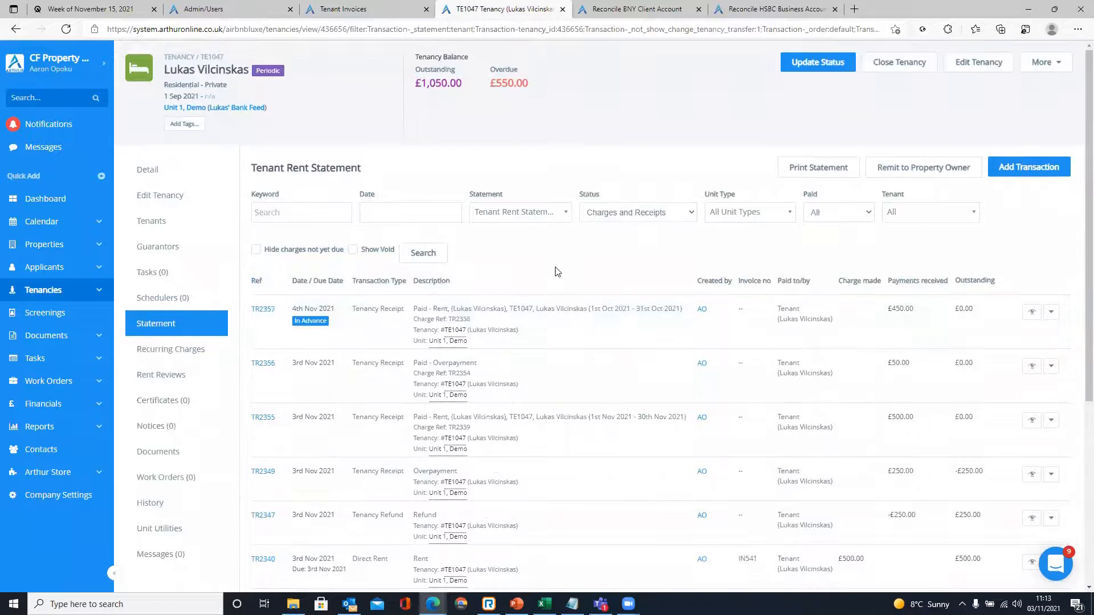
scroll(557, 272, "down", 6)
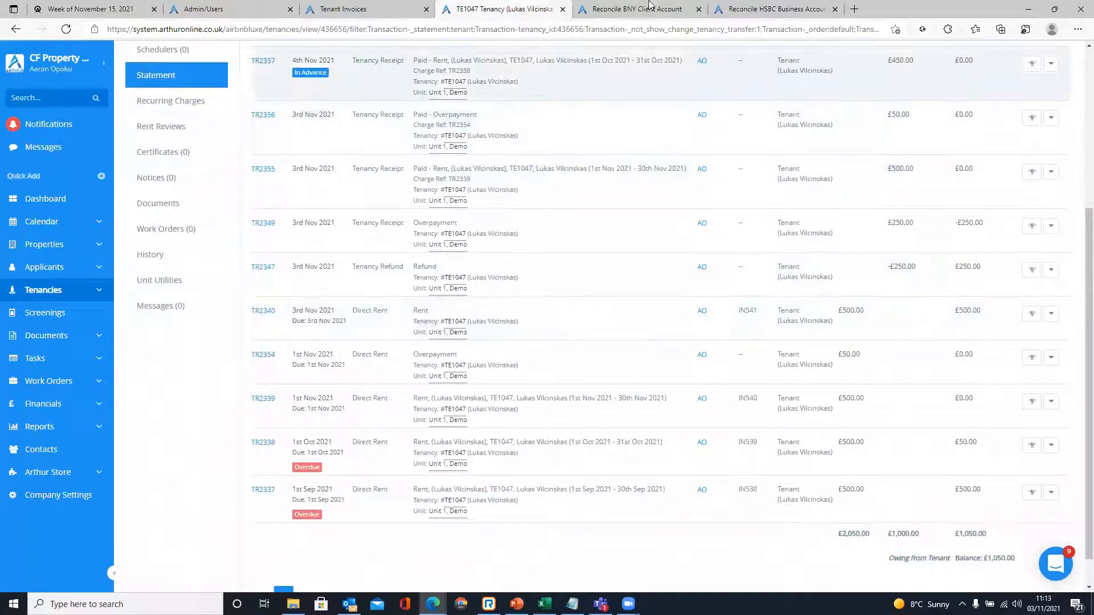
- Switch to PowerPoint and go to slide 7, 'Extra Features – Processing Refunds'
left_click(650, 7)
left_click(457, 7)
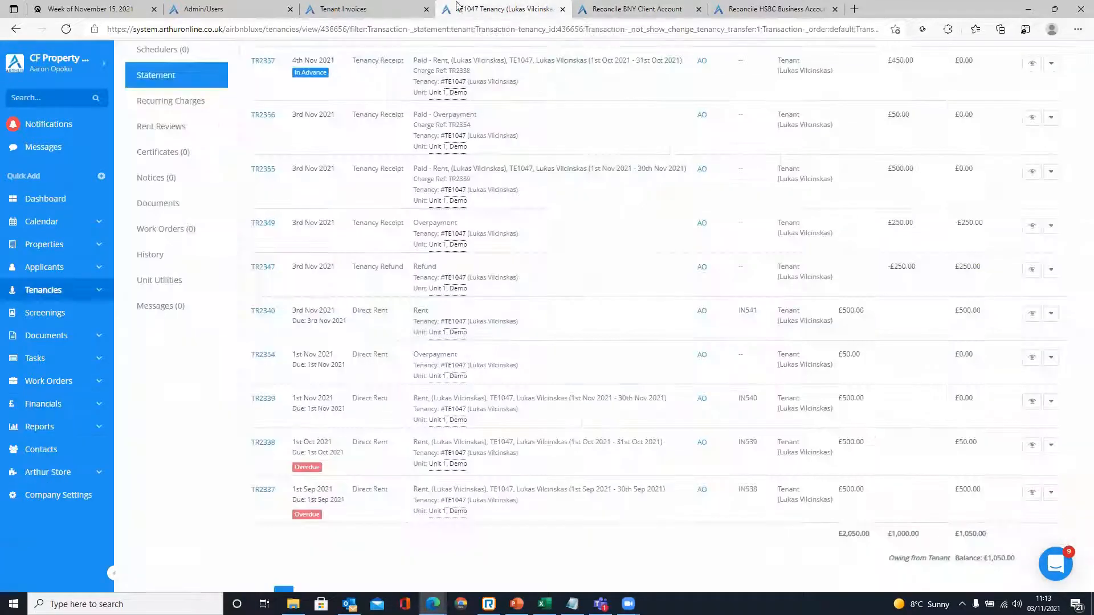
left_click(516, 604)
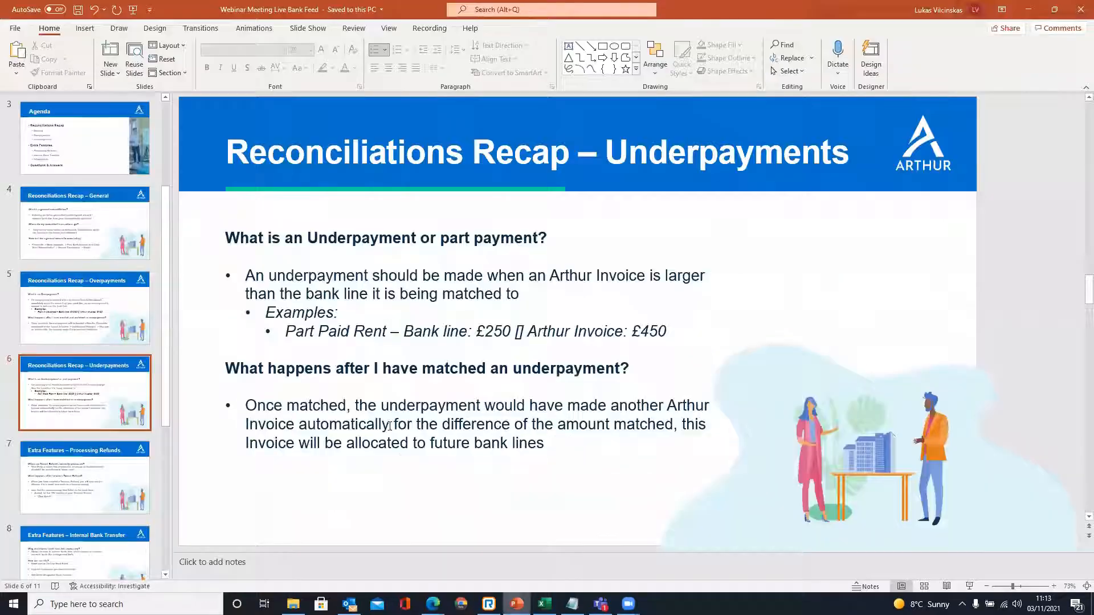
scroll(106, 425, "down", 2)
left_click(101, 421)
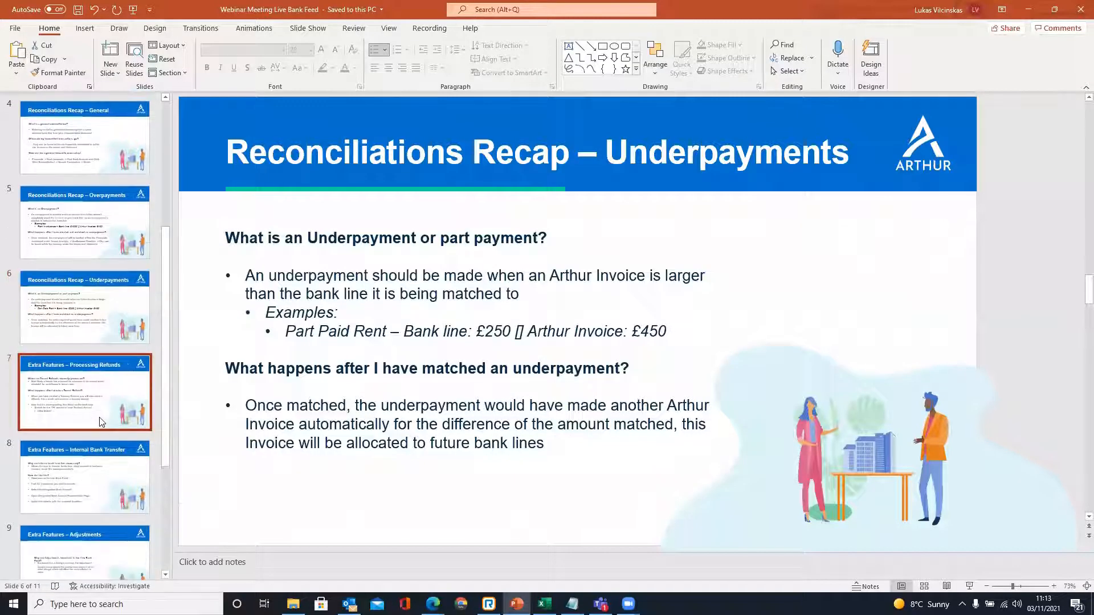
left_click(448, 393)
left_click(431, 483)
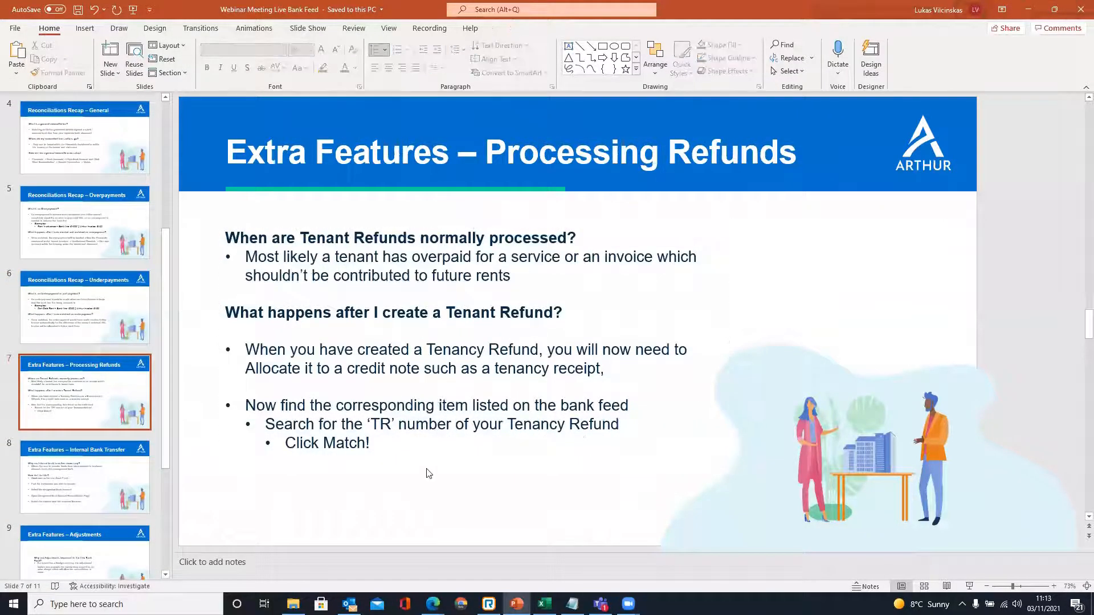
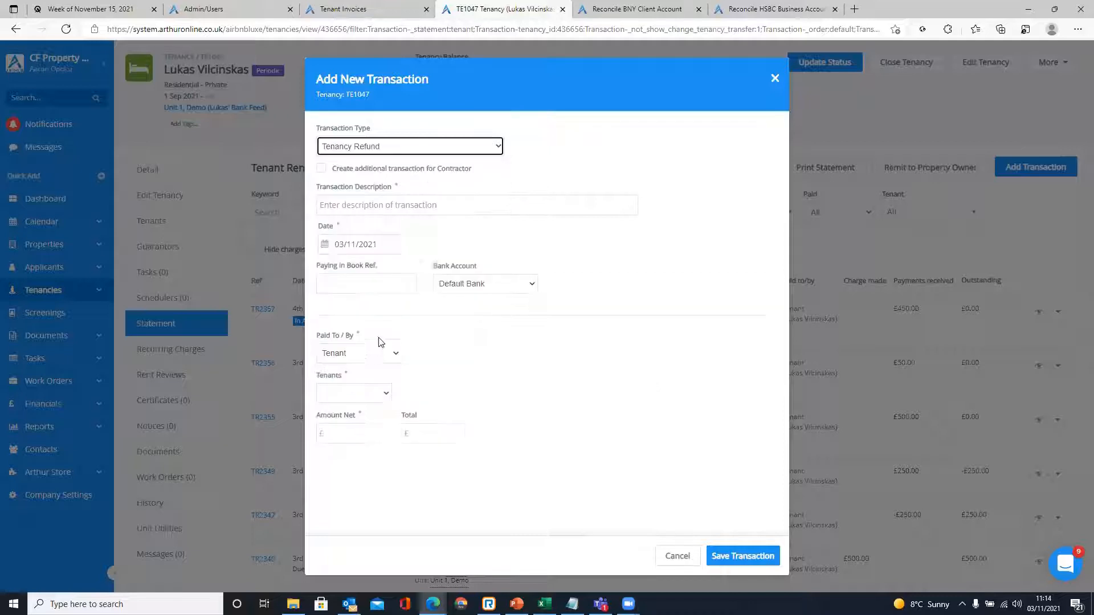
- Describe the new transaction as 'Refund' paid from BNY Client Account
left_click(366, 204)
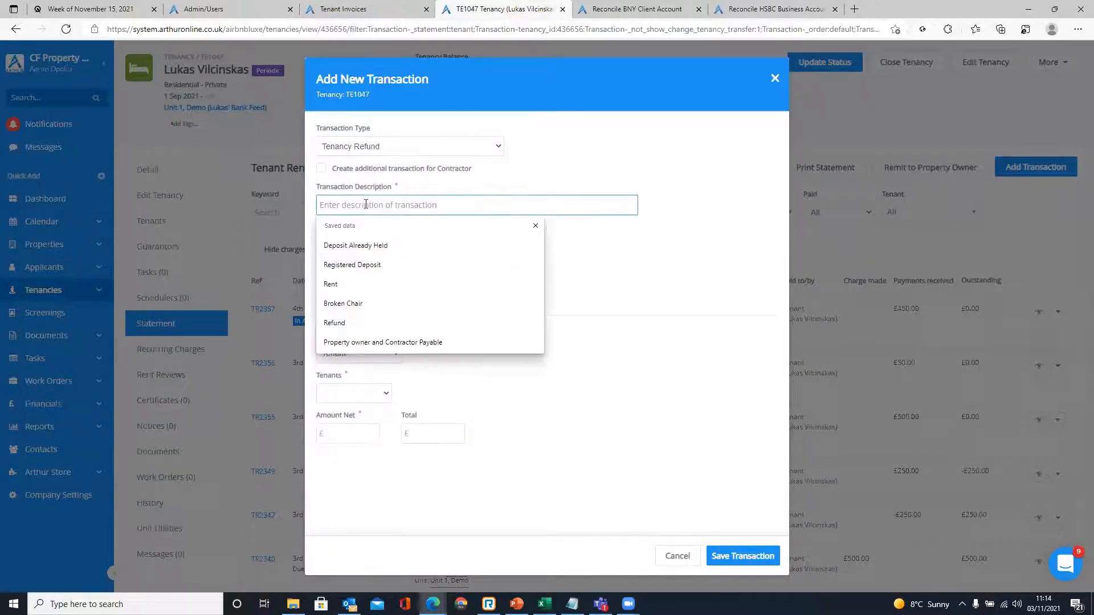
type("Te")
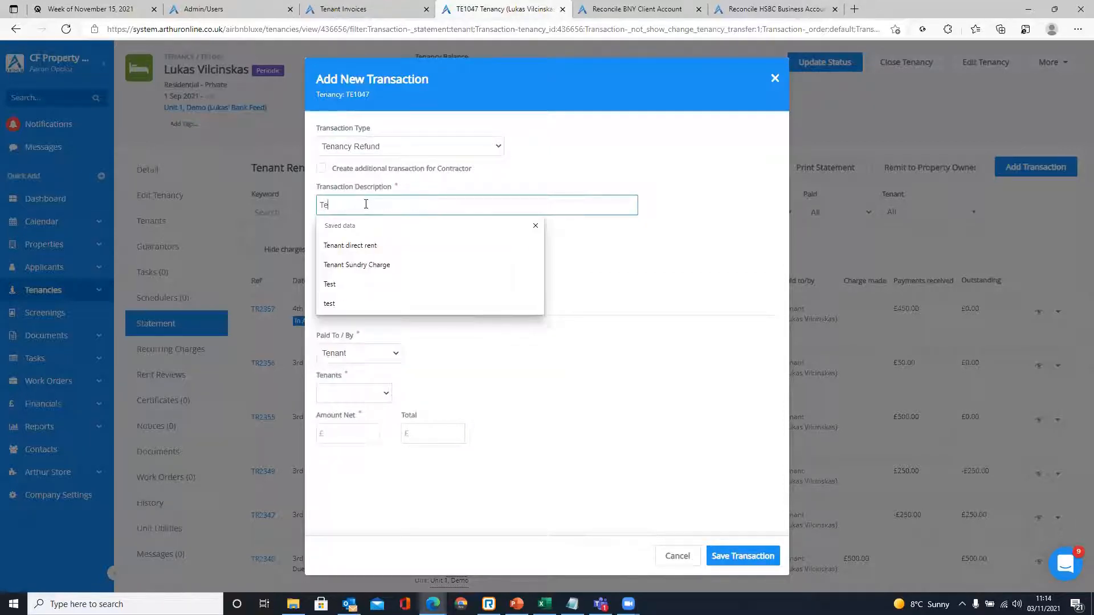
type("ann")
key("BackSpace")
key("BackSpace")
key("BackSpace")
type("Refund")
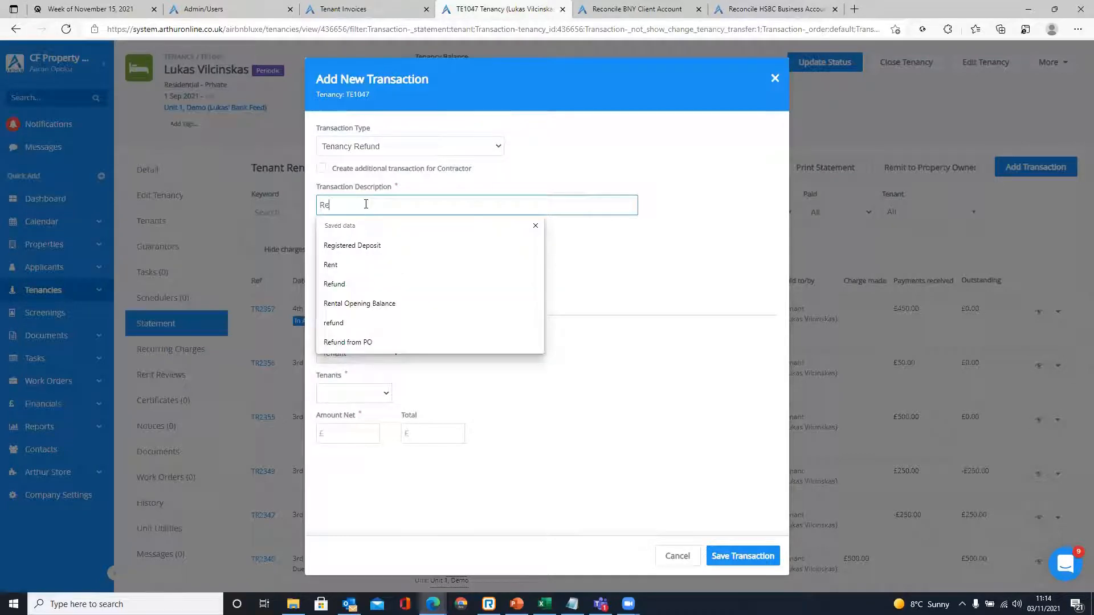
left_click(673, 249)
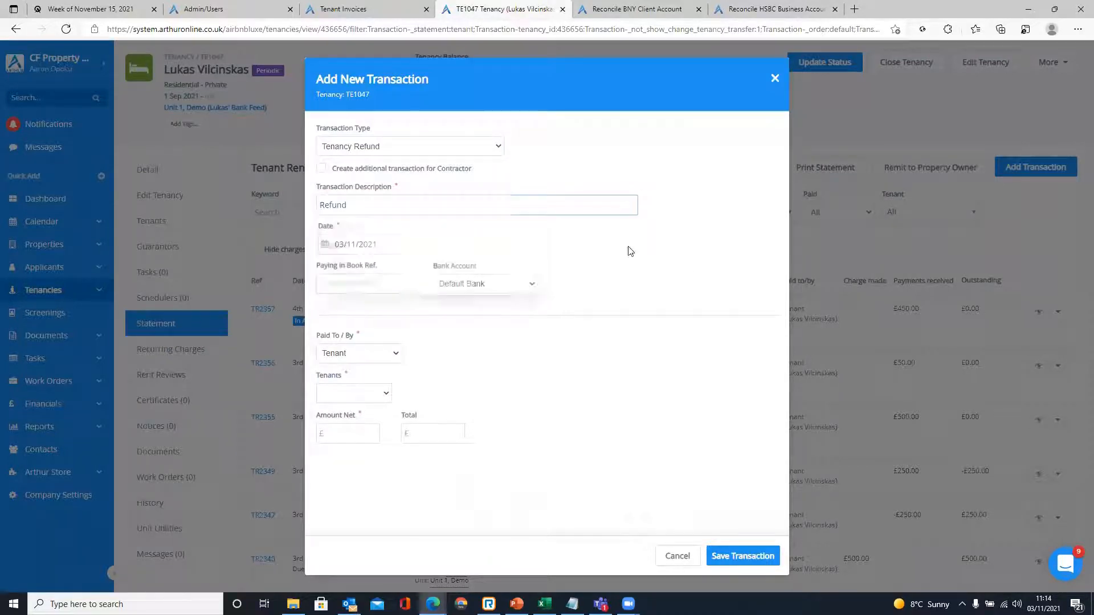
left_click(476, 283)
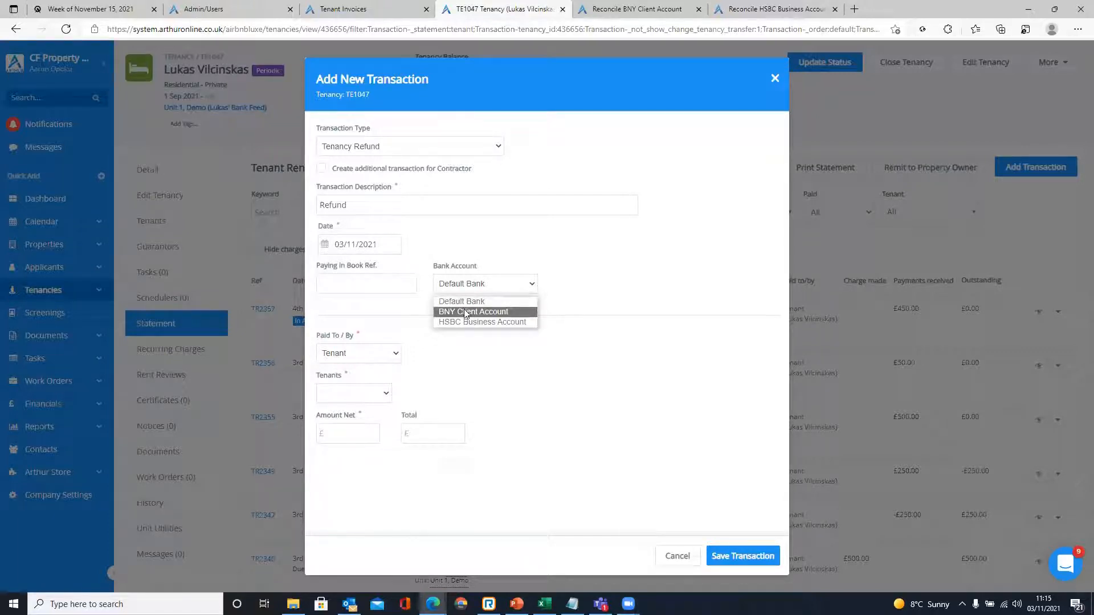
left_click(477, 313)
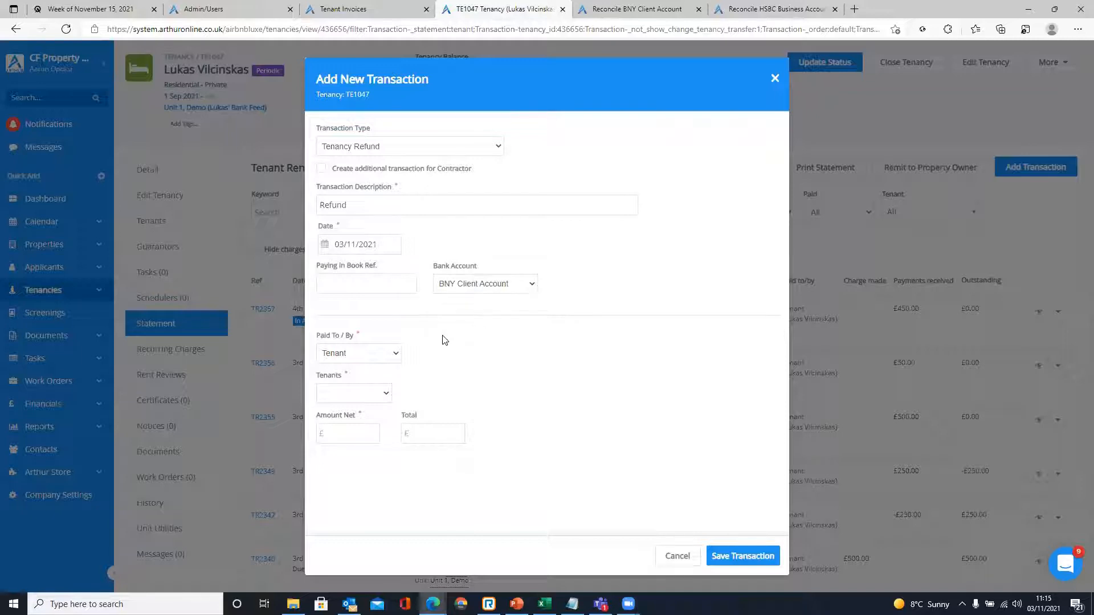
- Choose the tenant, enter 250.00 as the net amount, and close the form unsaved
left_click(360, 397)
left_click(354, 420)
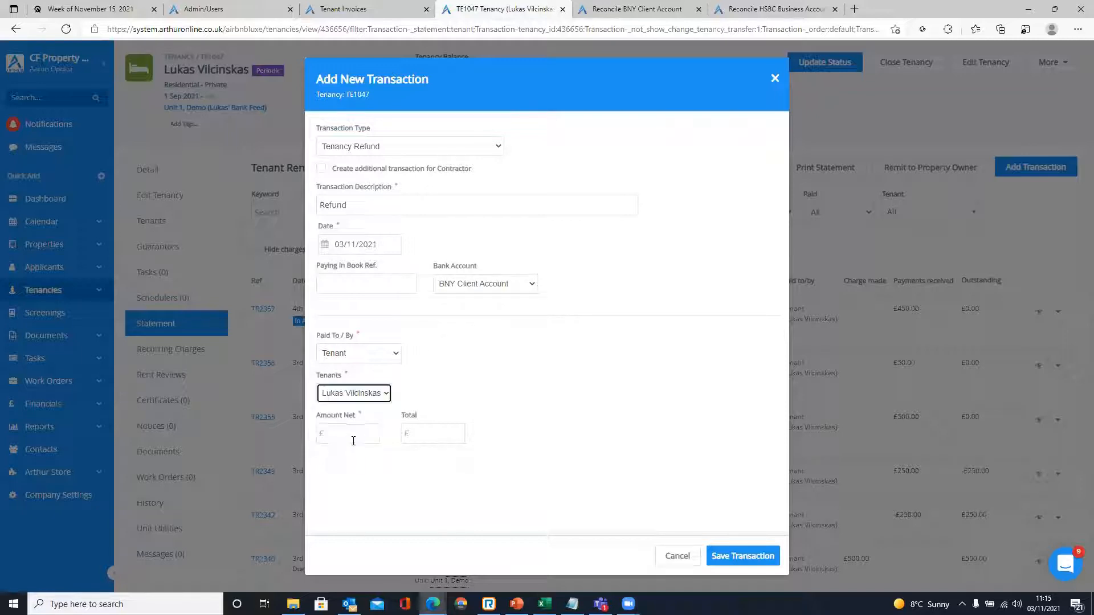
left_click(363, 433)
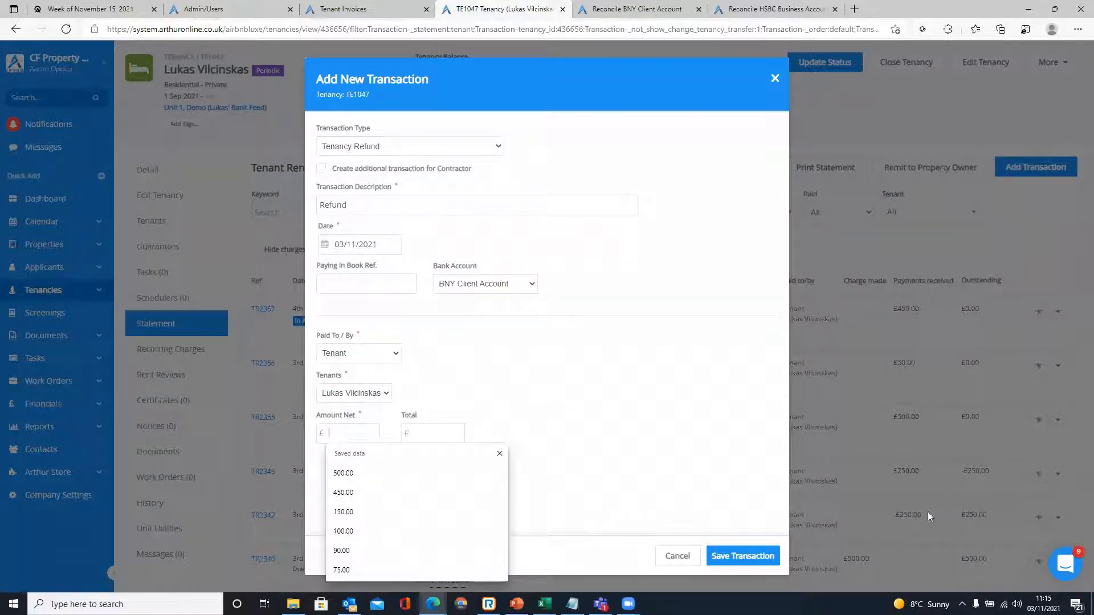
type("250.00")
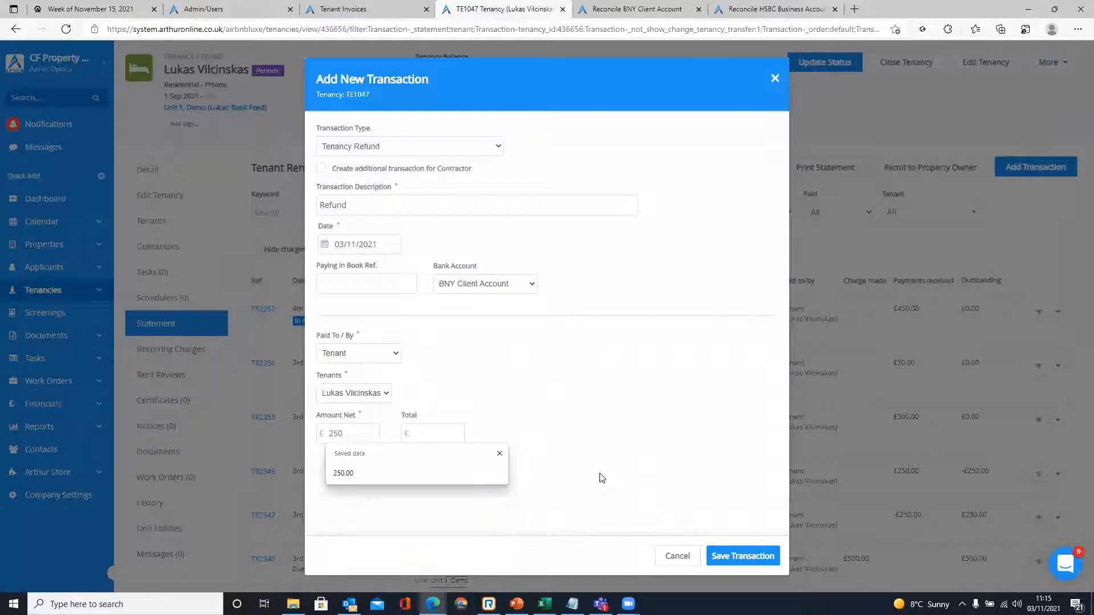
left_click(778, 80)
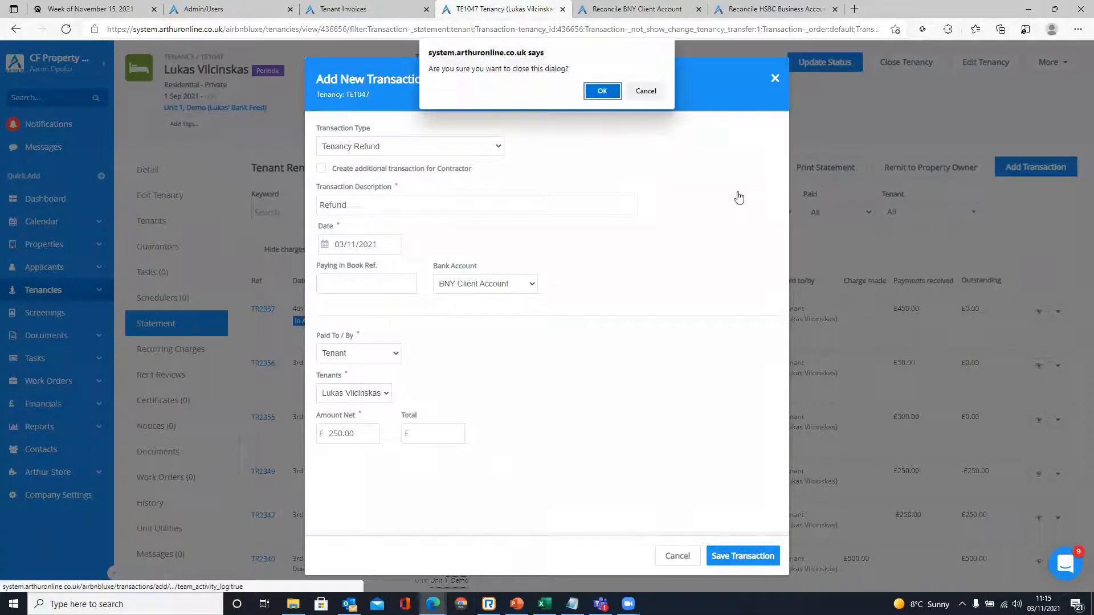
- Discard the unsaved refund and highlight TR2347's £250.00 refund row and outstanding amount
key("Return")
left_click_drag(996, 433, 266, 435)
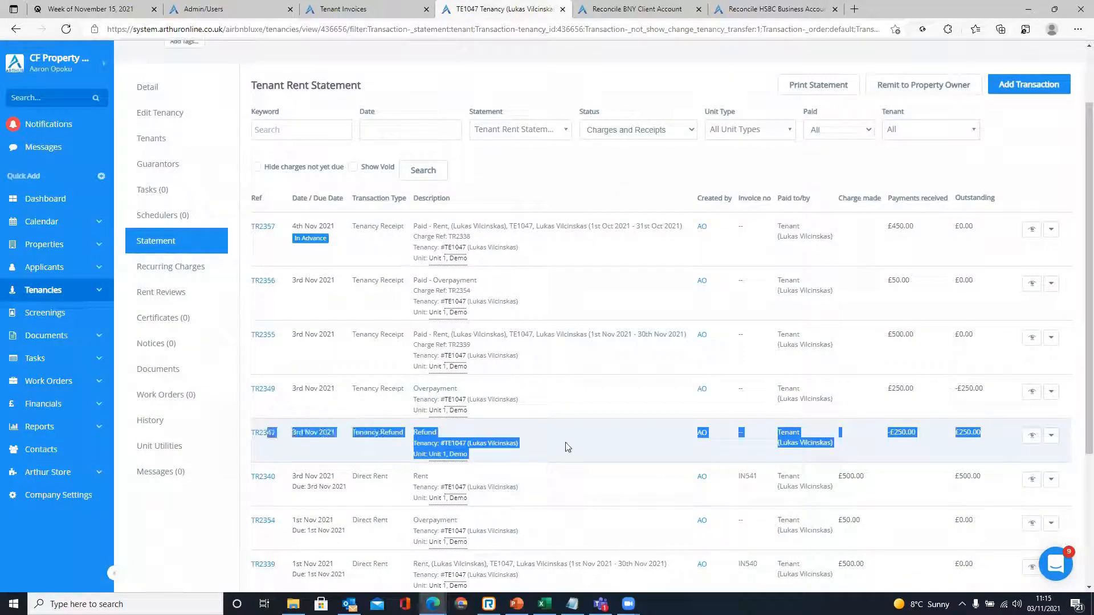
left_click(620, 444)
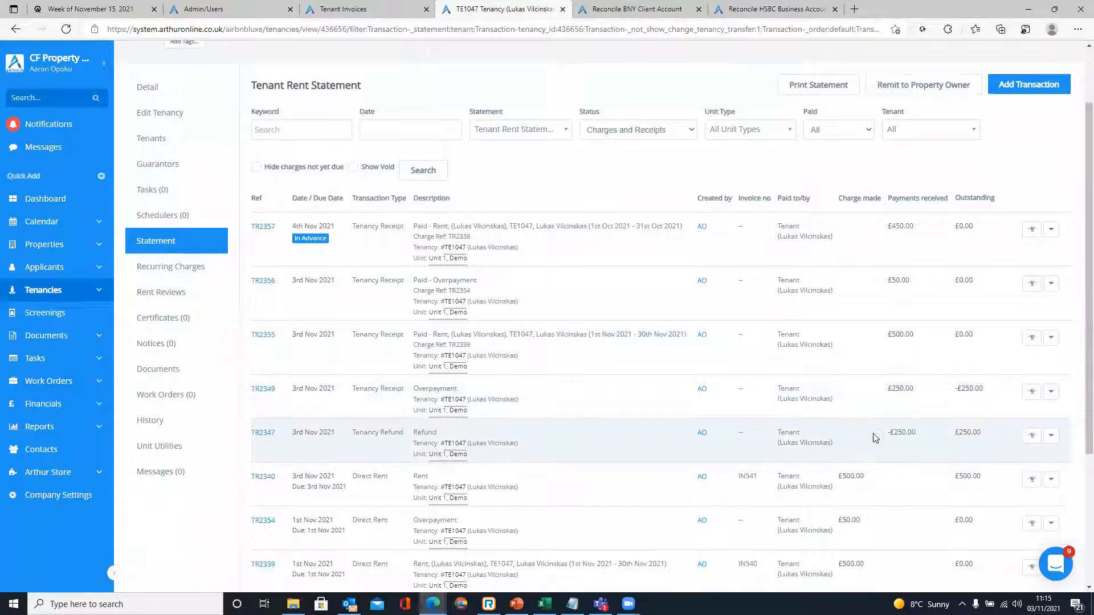
left_click_drag(989, 436, 869, 442)
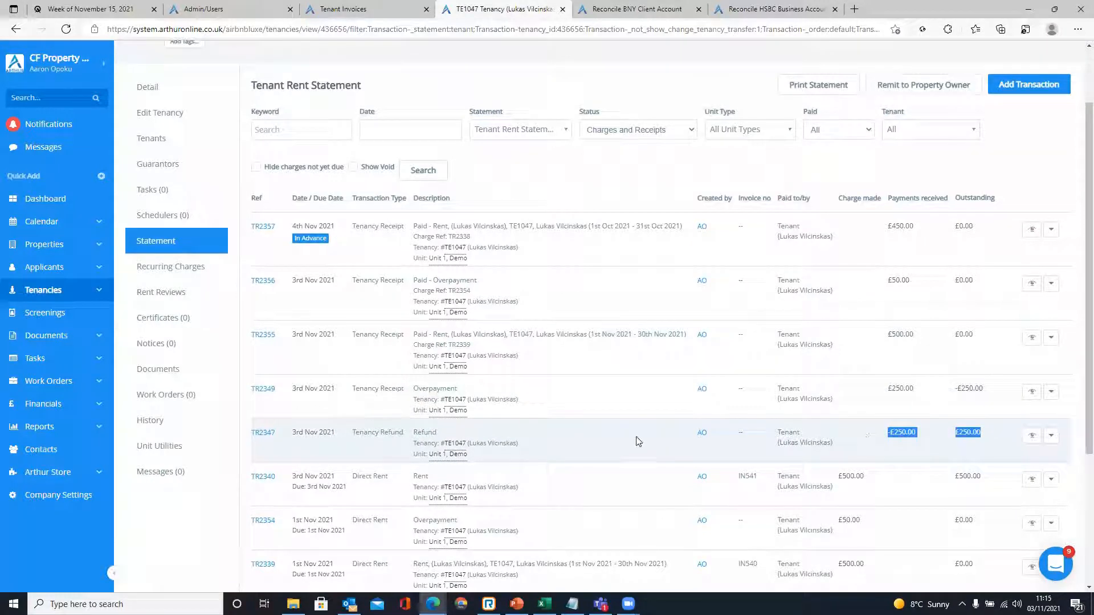
left_click(621, 435)
- Highlight the TR2349 overpayment's amounts and Tenancy Receipt type, then open a new transaction form
left_click_drag(998, 389, 552, 408)
left_click(583, 407)
left_click(599, 394)
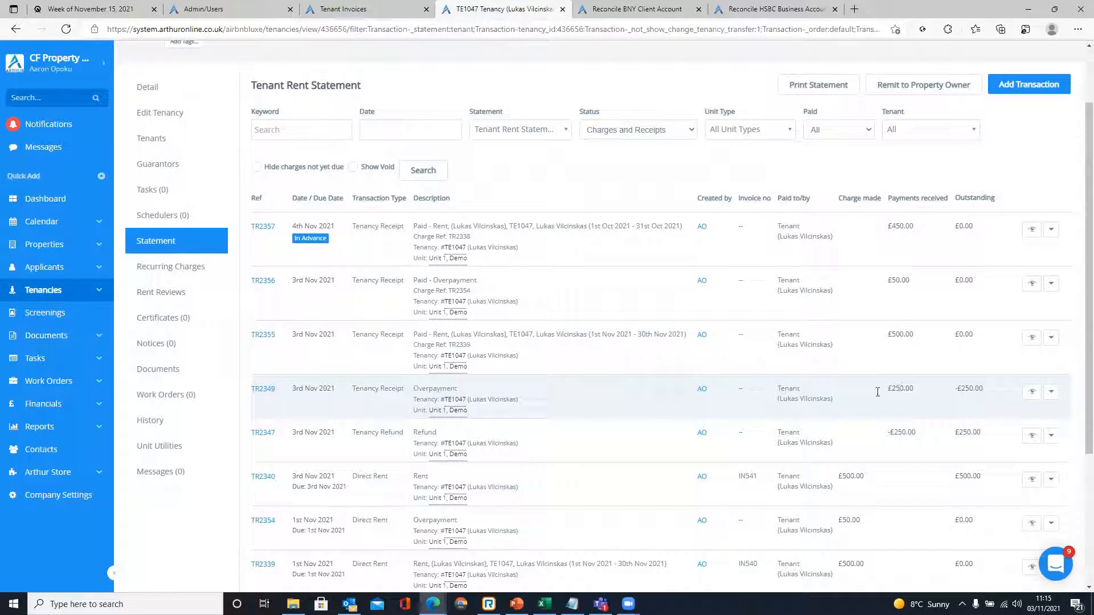
left_click_drag(350, 395, 411, 393)
left_click(581, 405)
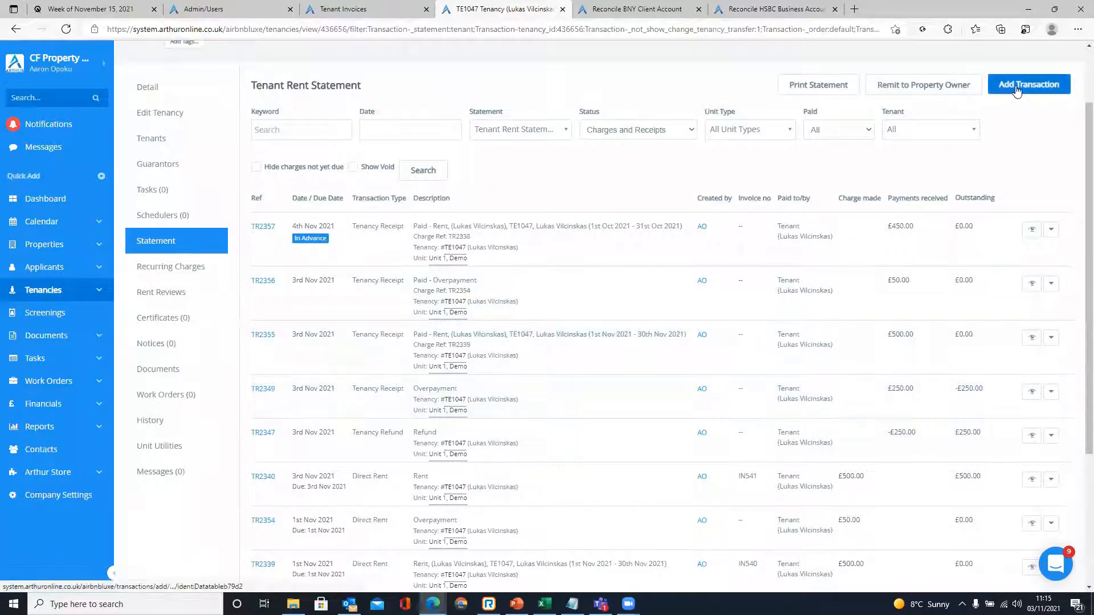
left_click(1017, 92)
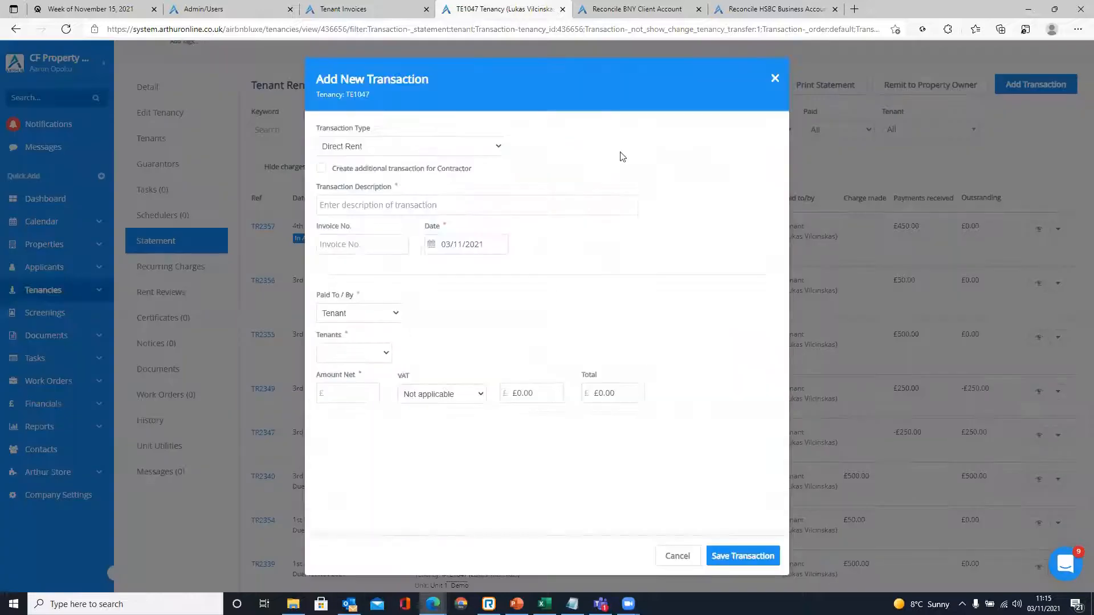
- Draft a Tenancy Receipt described 'Overpayment' into BNY Client Account
left_click(479, 147)
scroll(405, 302, "down", 5)
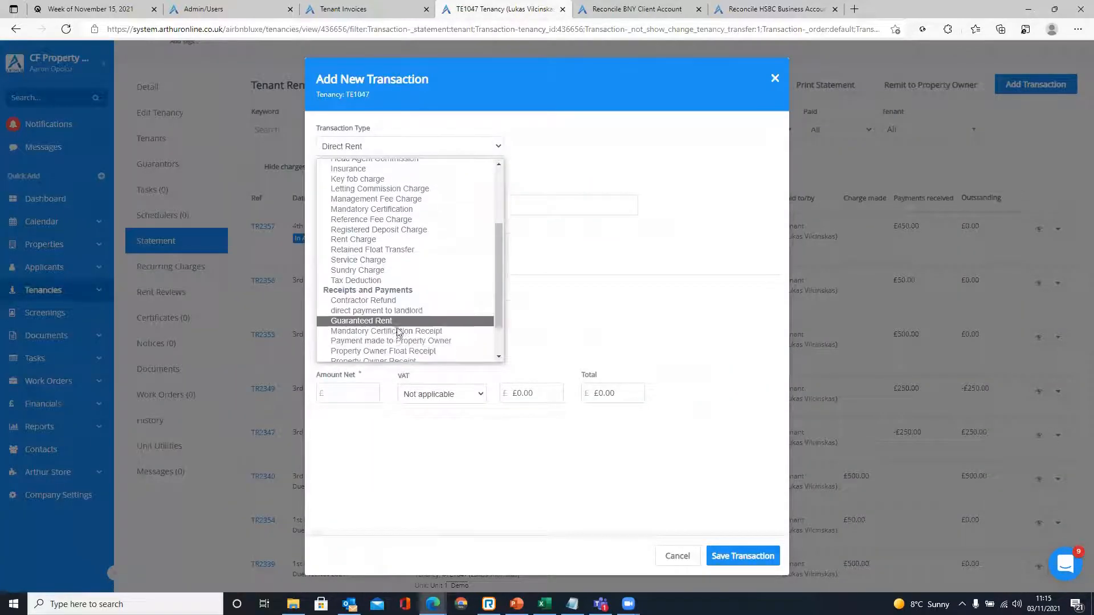
scroll(399, 332, "down", 1)
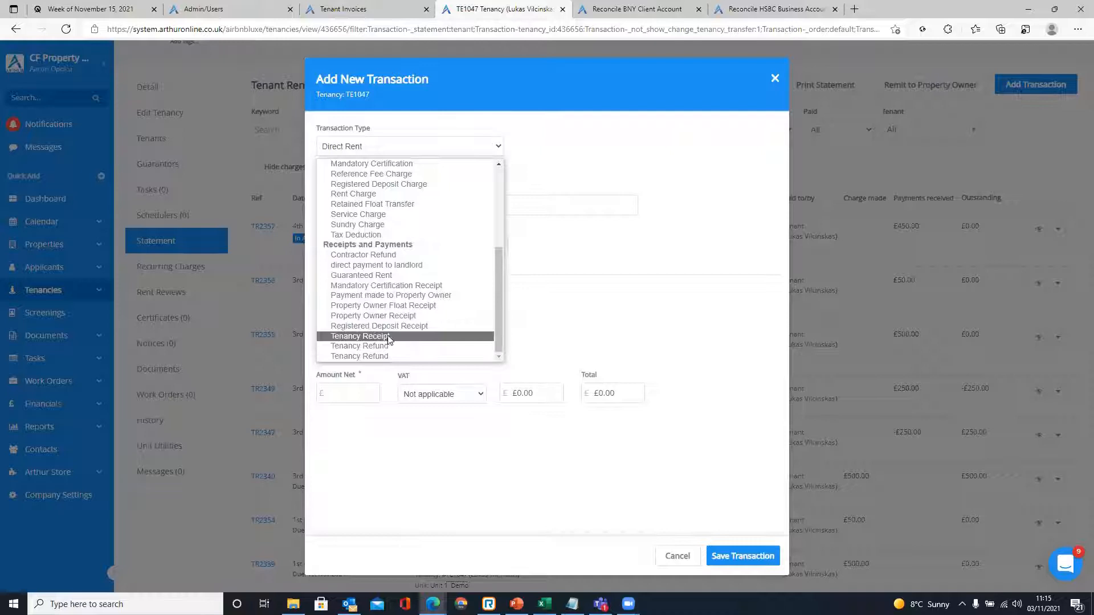
left_click(390, 337)
left_click(369, 206)
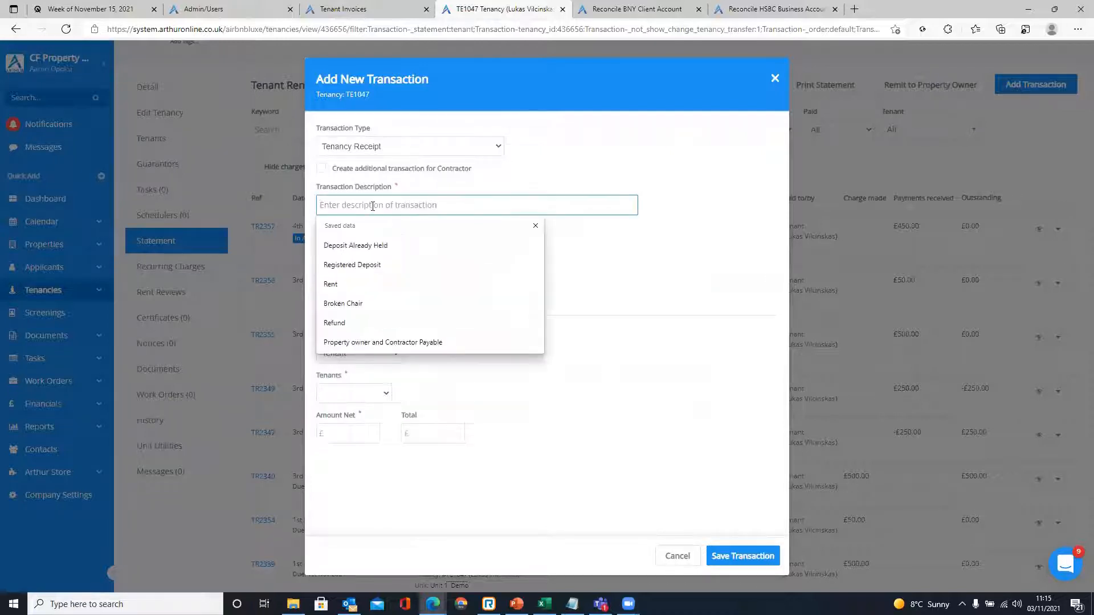
type("Ov")
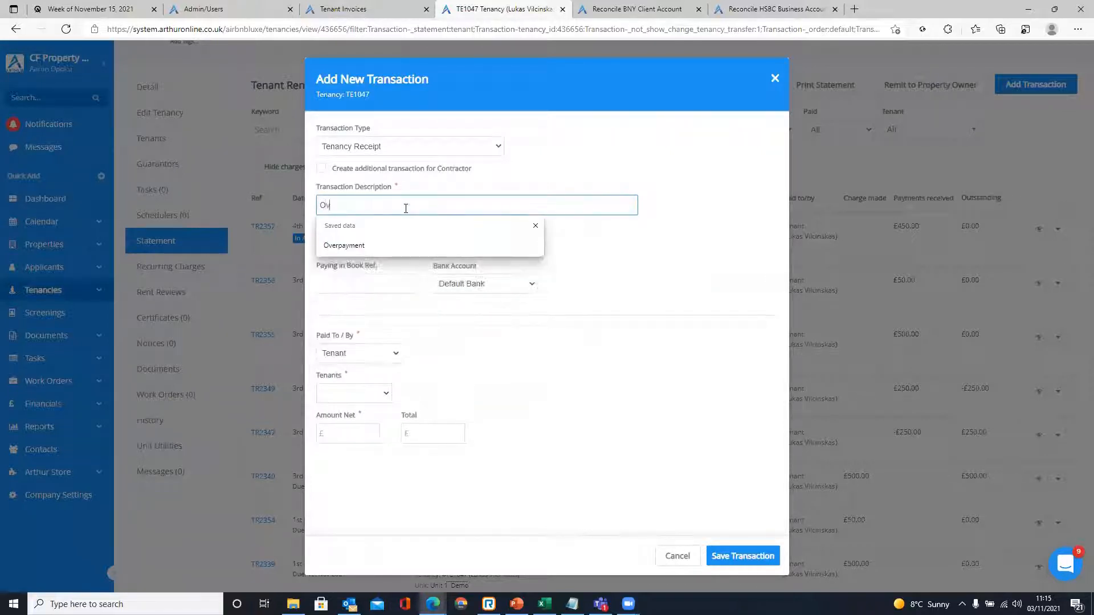
left_click(353, 245)
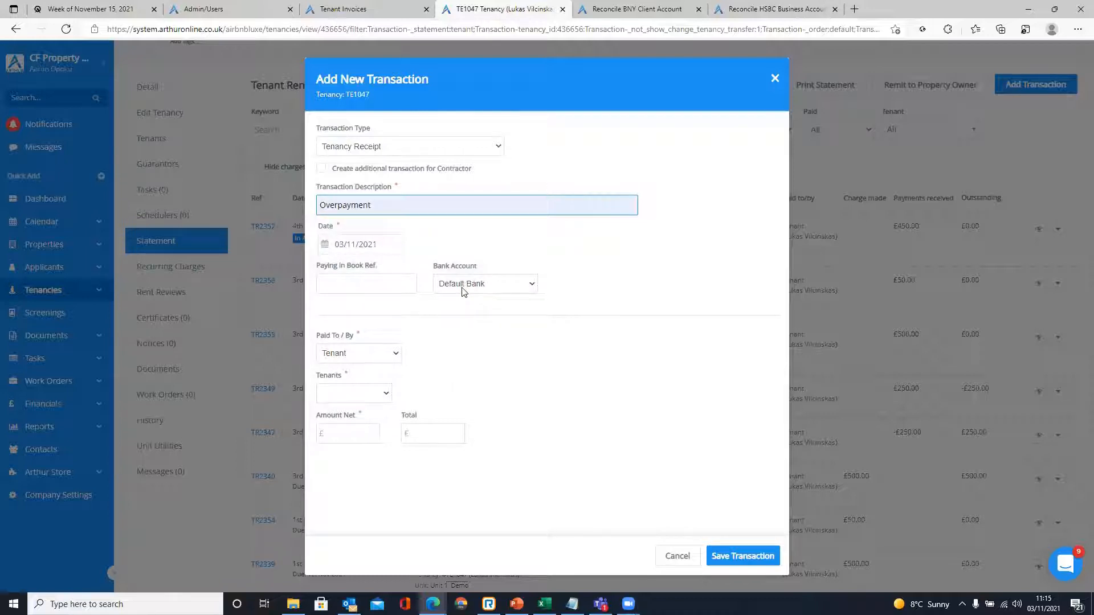
left_click(464, 285)
left_click(462, 313)
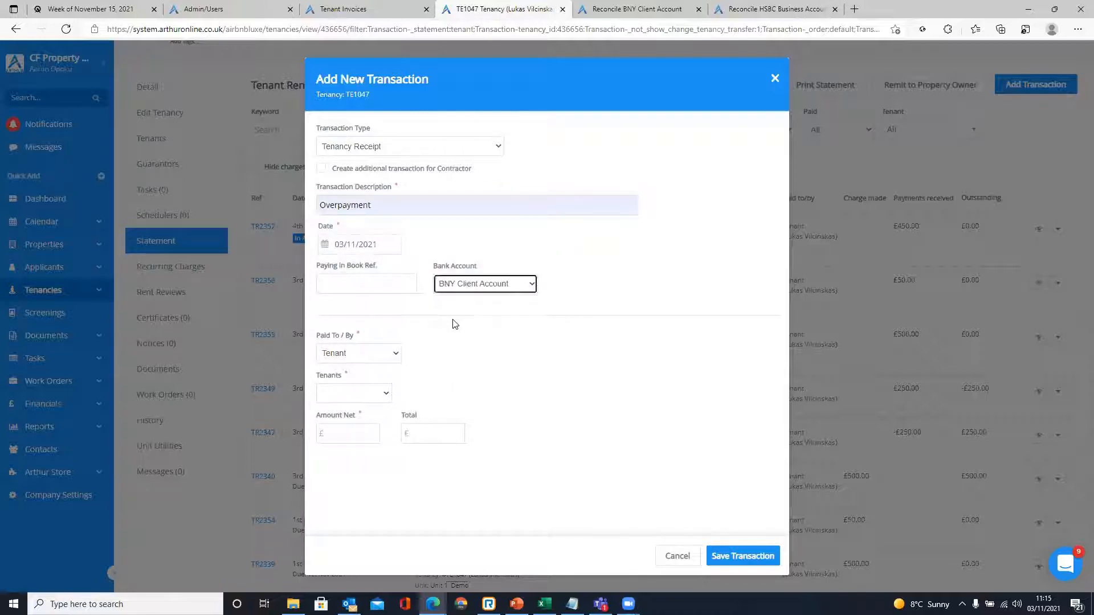
- Enter 250.00 as the receipt amount
left_click(363, 433)
type("250")
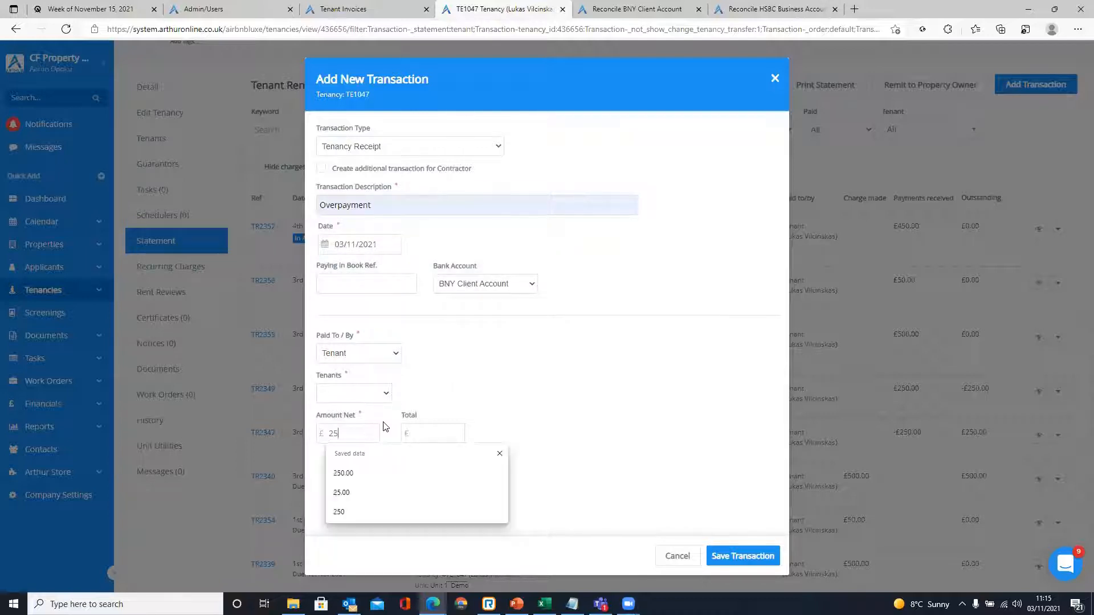
double_click(354, 434)
left_click(357, 433)
double_click(349, 433)
left_click(353, 433)
left_click_drag(353, 433, 328, 433)
left_click(466, 379)
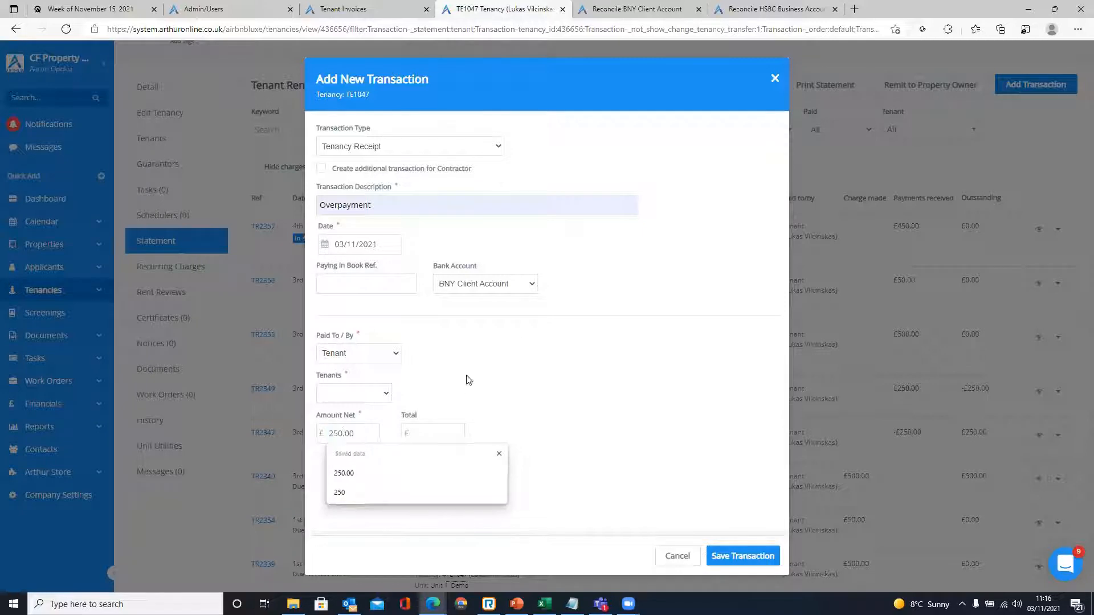
- Discard the unsaved receipt and show the actions for refund TR2347
left_click(774, 83)
left_click(599, 92)
left_click(1050, 437)
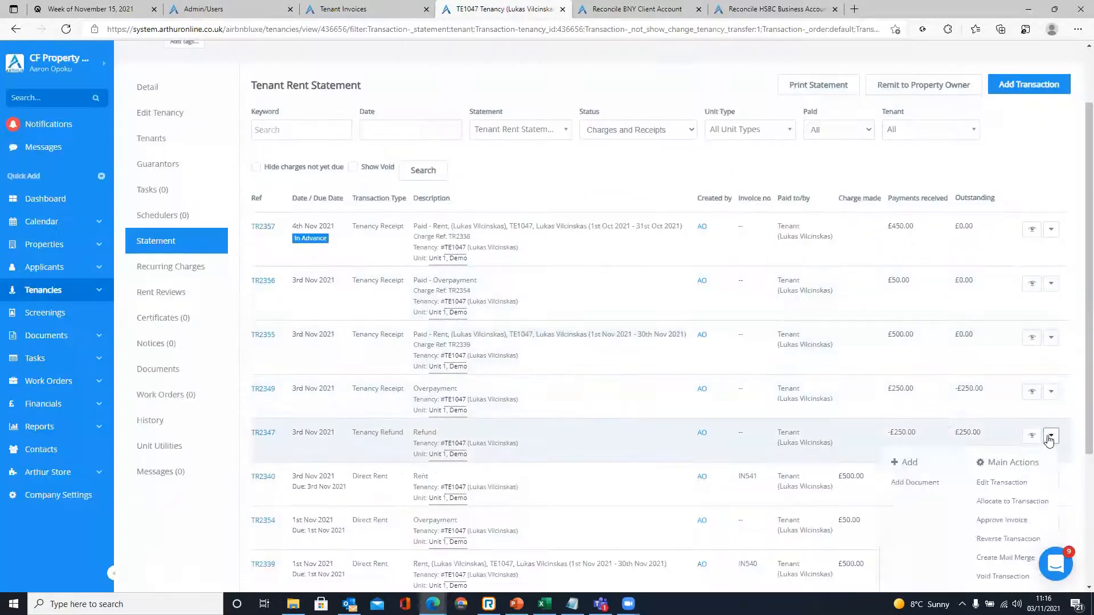
- Choose Allocate to Transaction from refund TR2347's actions
scroll(583, 386, "down", 2)
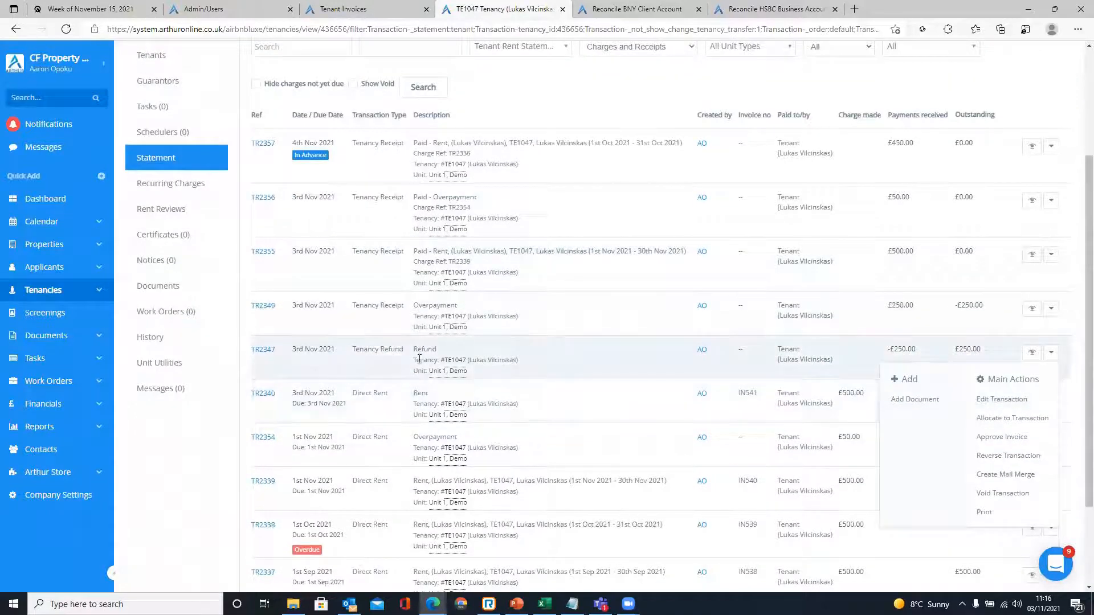
left_click_drag(354, 349, 497, 357)
left_click(611, 354)
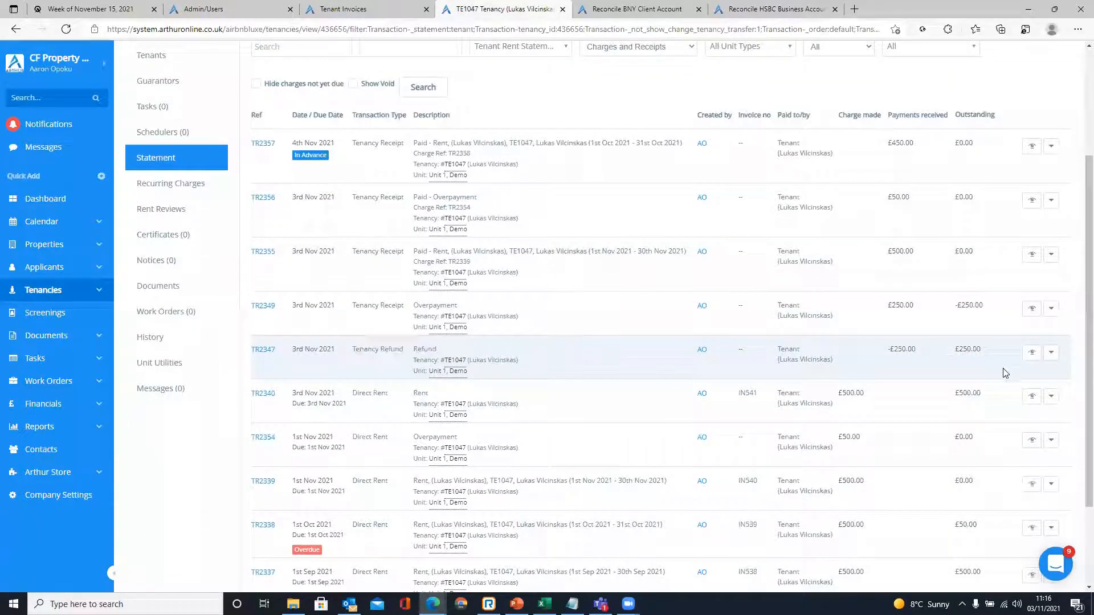
left_click(1052, 354)
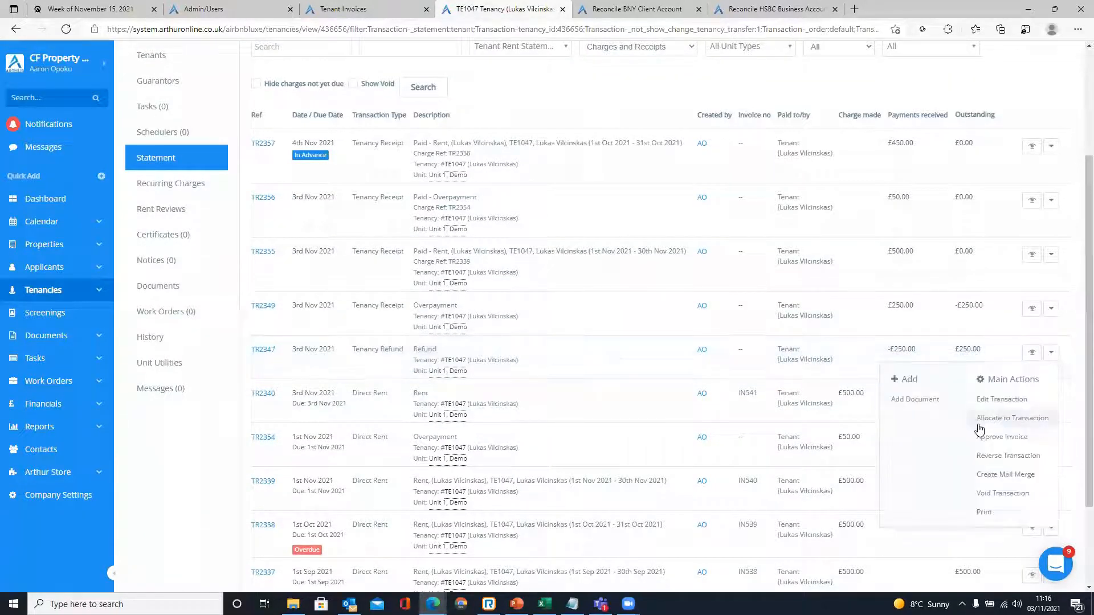
left_click(1018, 419)
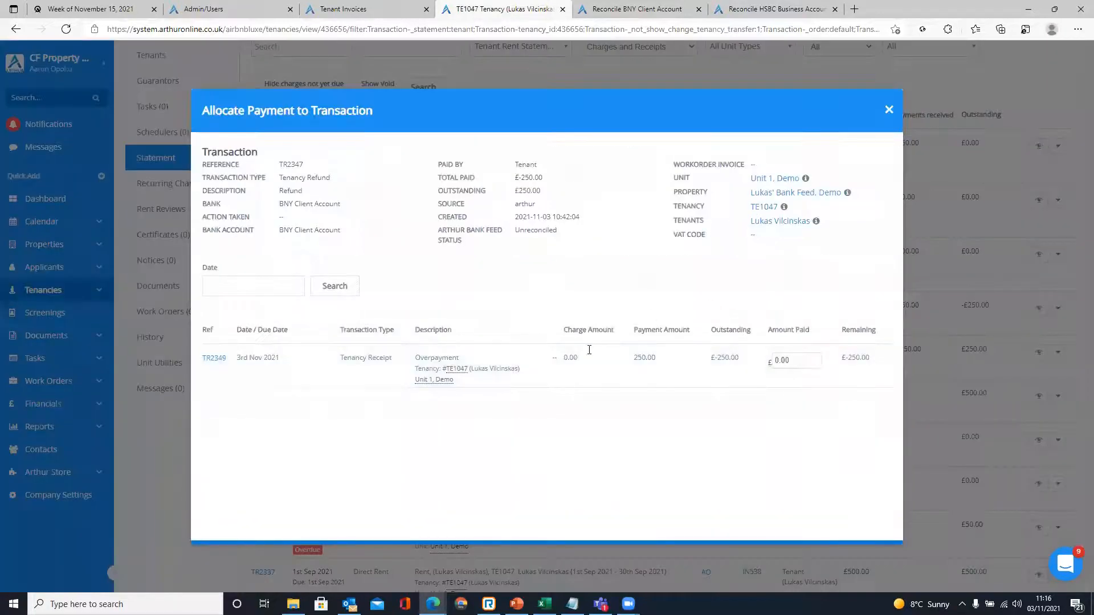
- Allocate £250 to overpayment TR2349 and confirm both rows show £0.00 outstanding
left_click_drag(337, 357, 658, 357)
left_click(661, 404)
left_click(801, 362)
type("250")
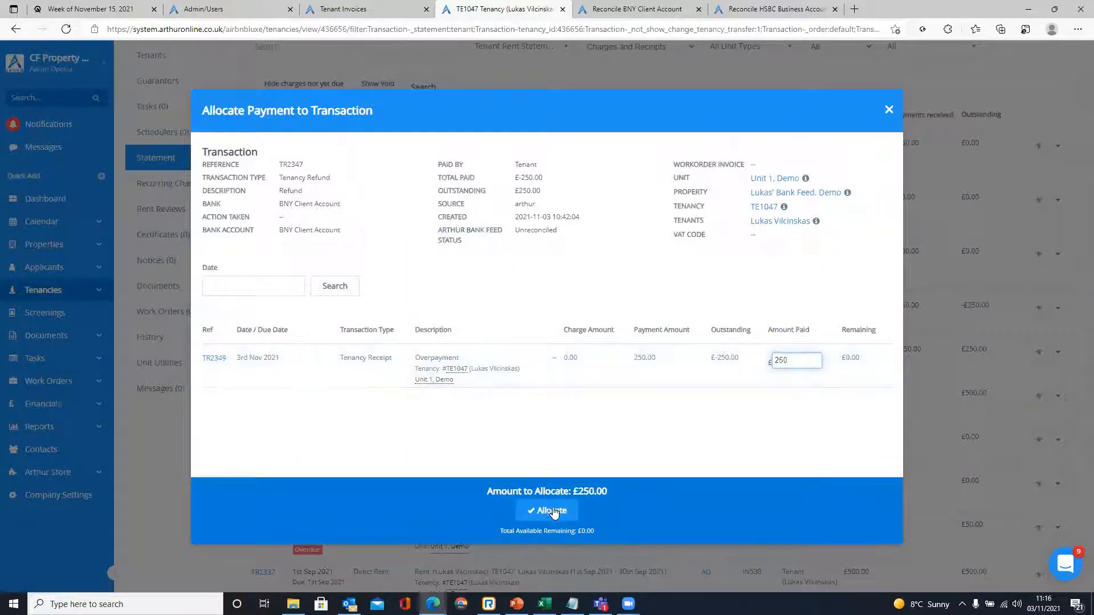
left_click(550, 513)
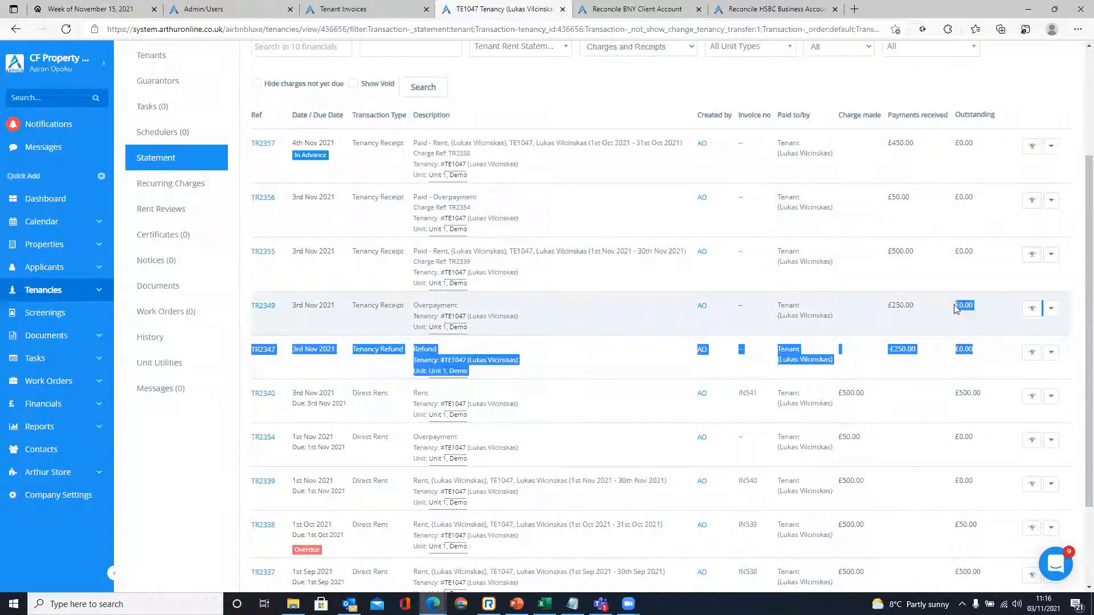
double_click(963, 350)
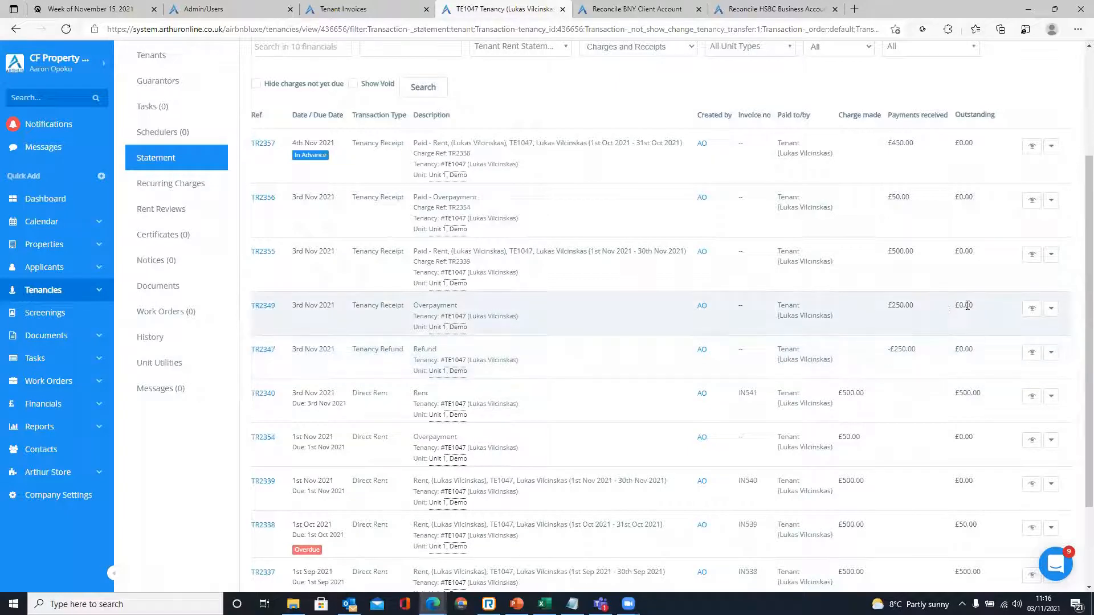
double_click(963, 305)
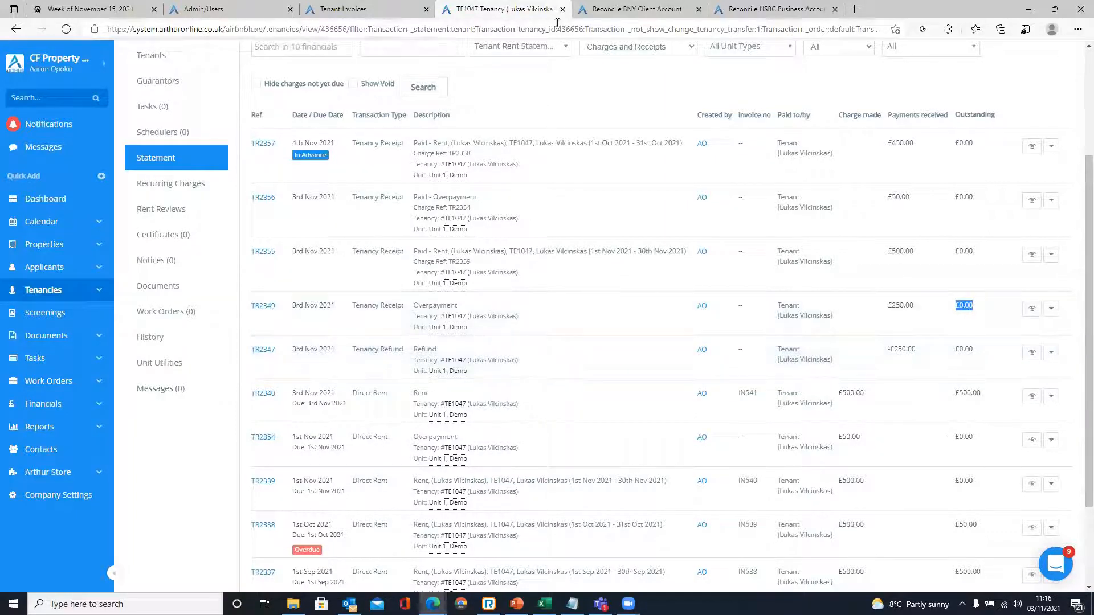
- Reload the BNY Client Account reconciliation and inspect the first £250.00 remittance bank line
left_click(391, 5)
left_click(479, 5)
left_click(613, 5)
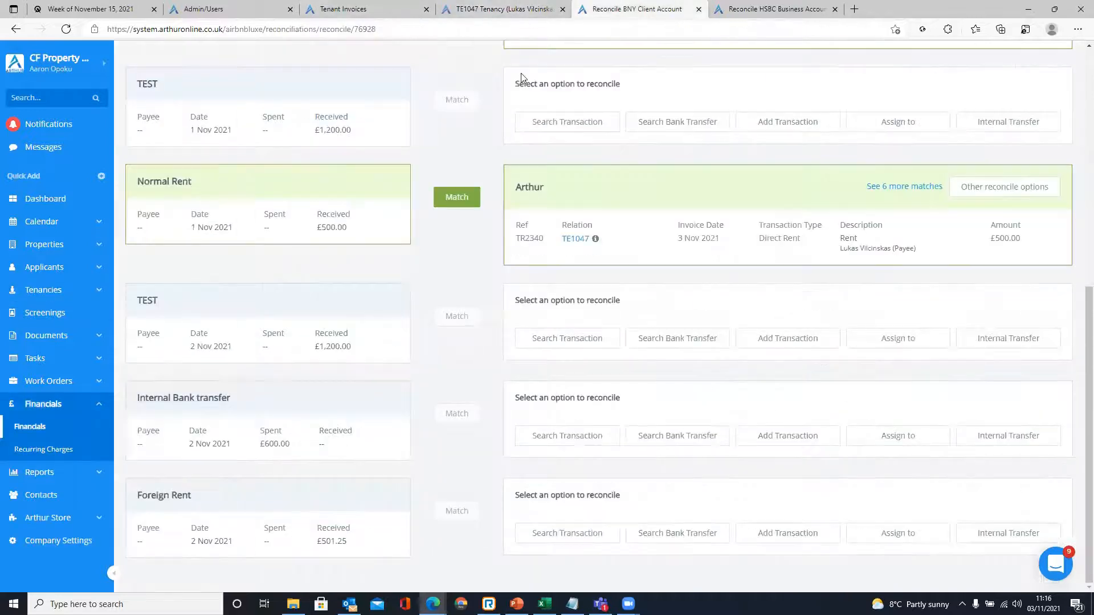
left_click(67, 29)
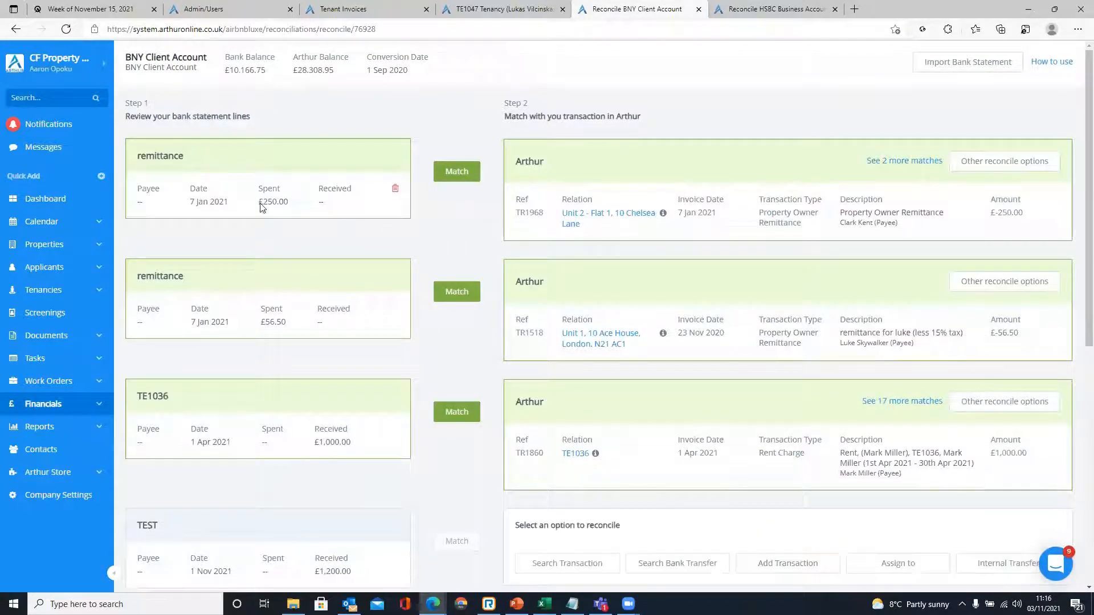
double_click(149, 157)
left_click(258, 206)
left_click_drag(256, 203, 285, 214)
left_click(292, 204)
left_click(289, 210)
left_click(307, 246)
- Review the other possible matches for the £250 line, then close the list
left_click(903, 162)
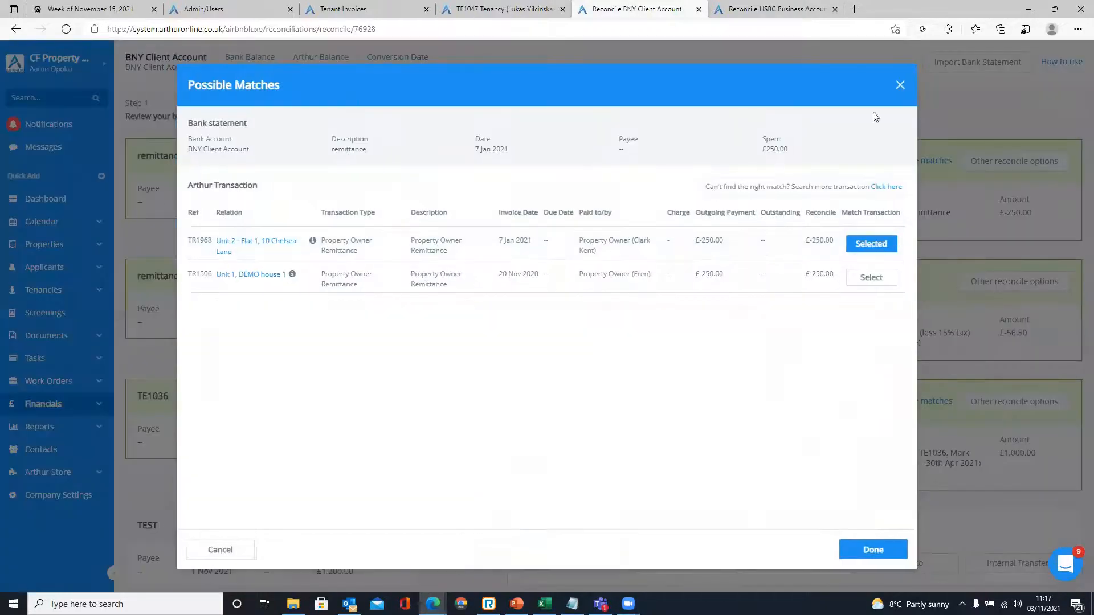
left_click(900, 89)
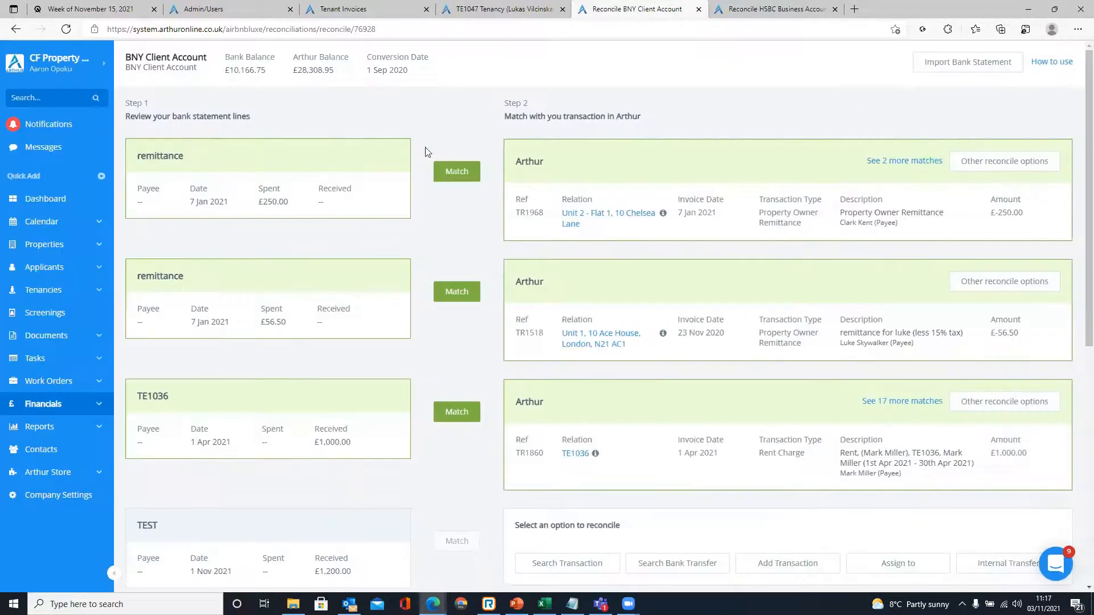
left_click(925, 163)
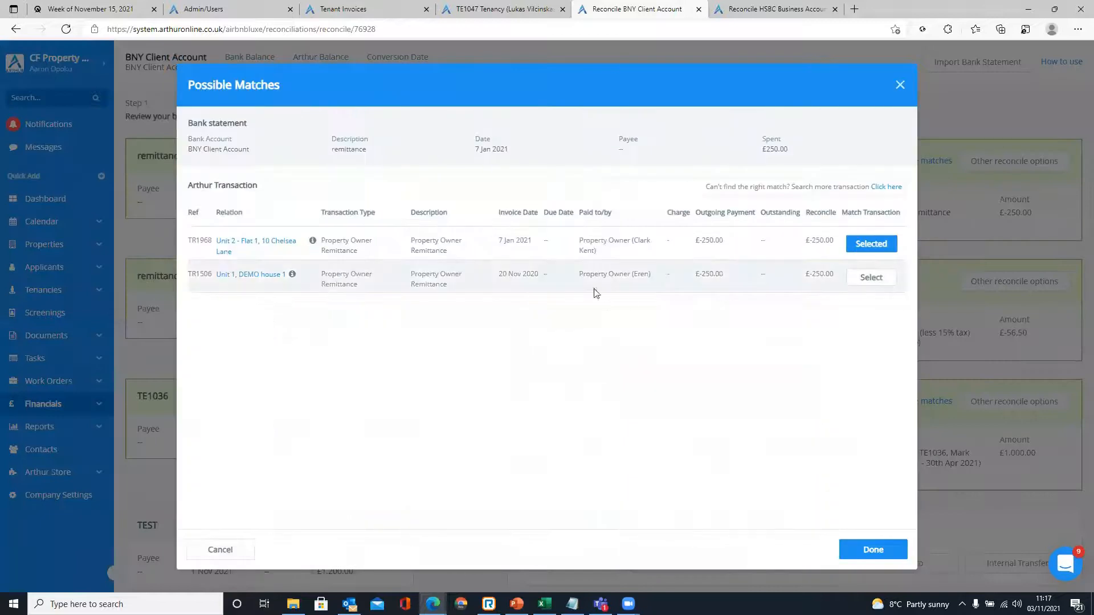
left_click(900, 86)
scroll(578, 320, "down", 2)
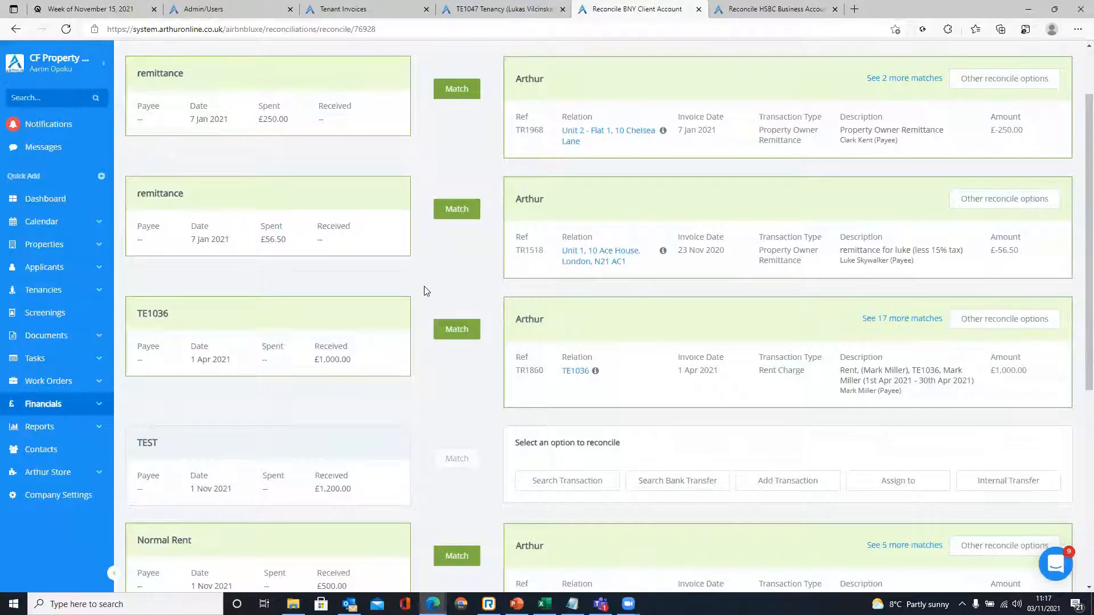
scroll(425, 291, "down", 3)
scroll(428, 285, "up", 5)
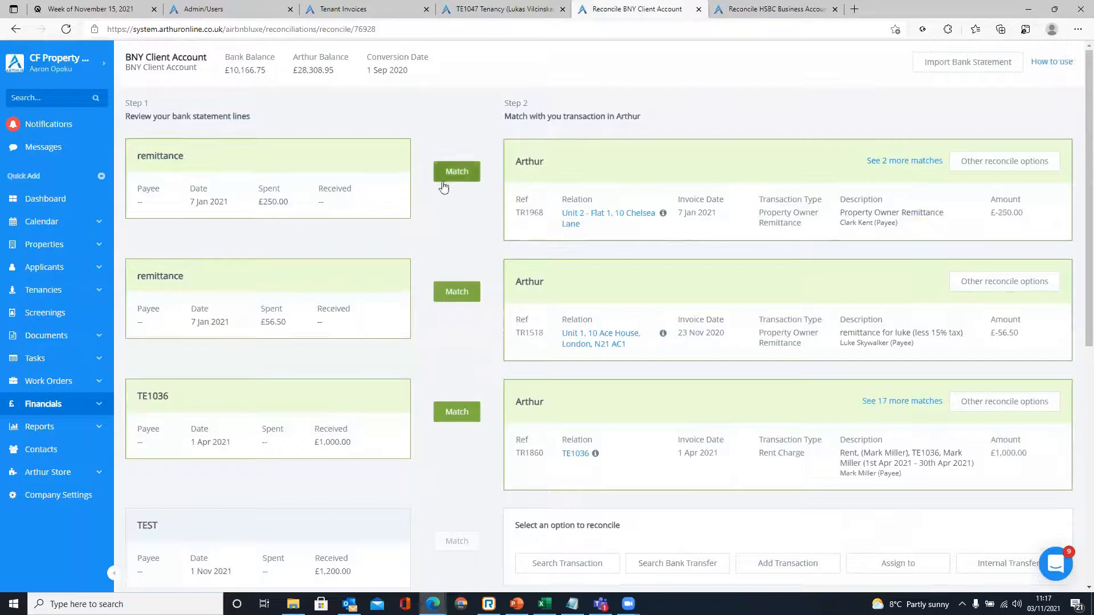
- Unpair the suggested match and pick refund TR2347 via Search Transaction for the £250 line
left_click(979, 162)
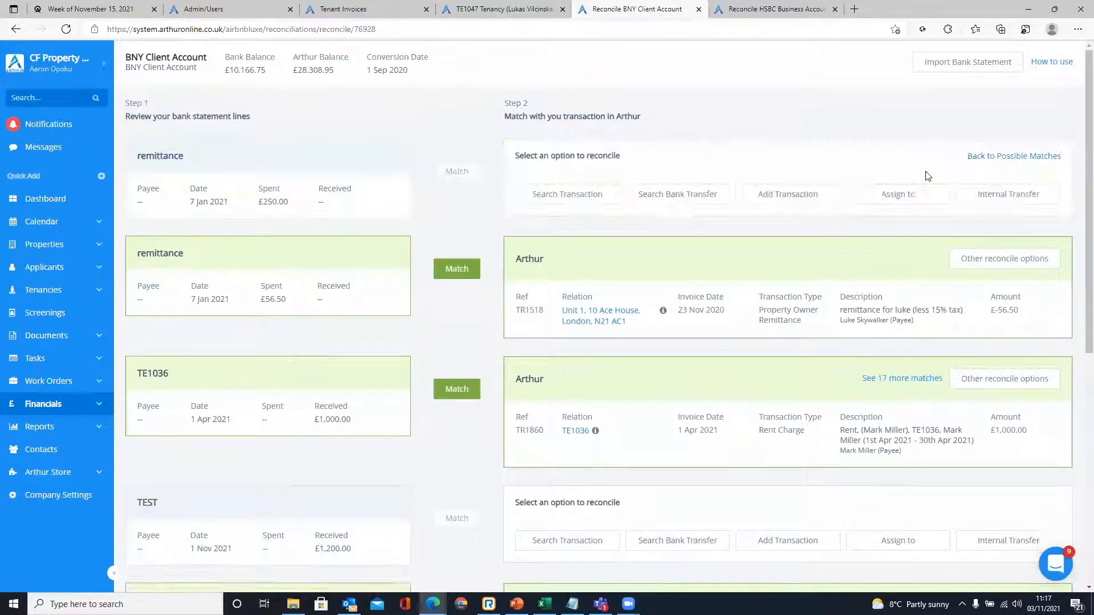
left_click(590, 203)
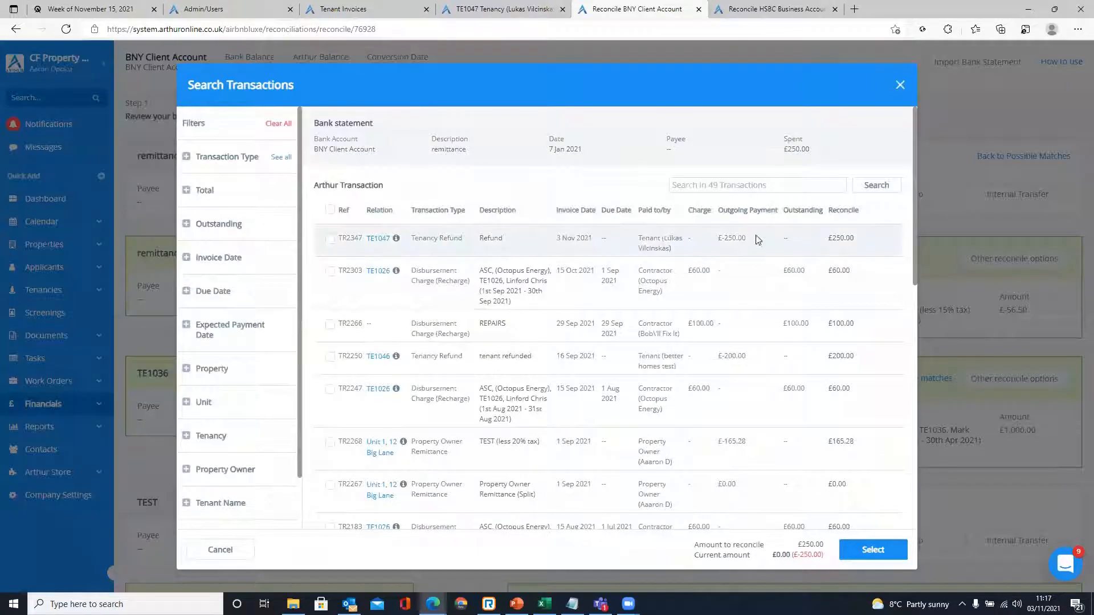
left_click(901, 85)
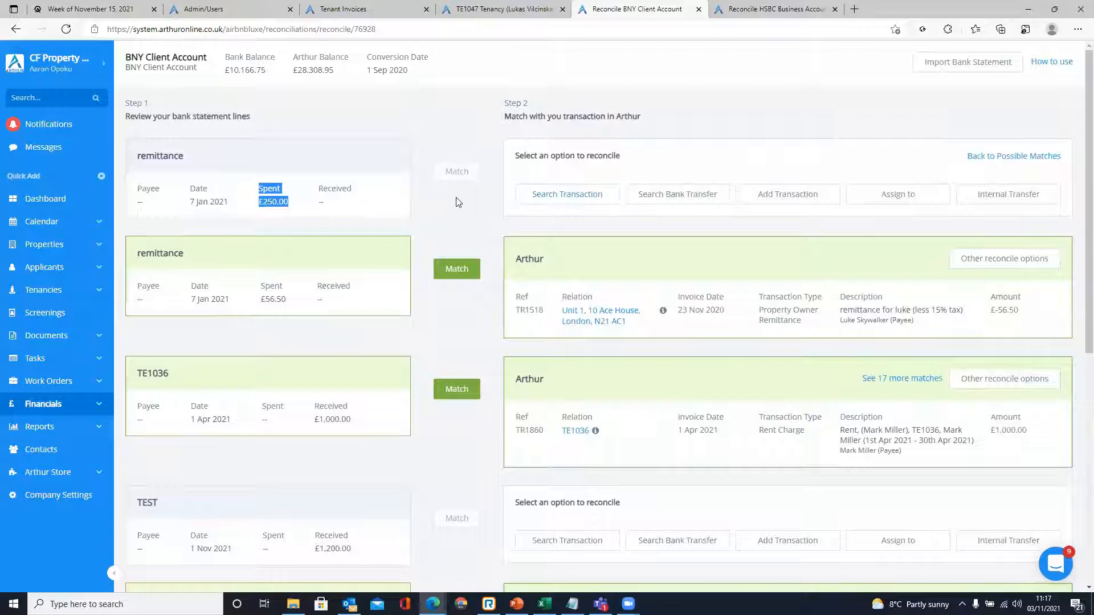
left_click(566, 201)
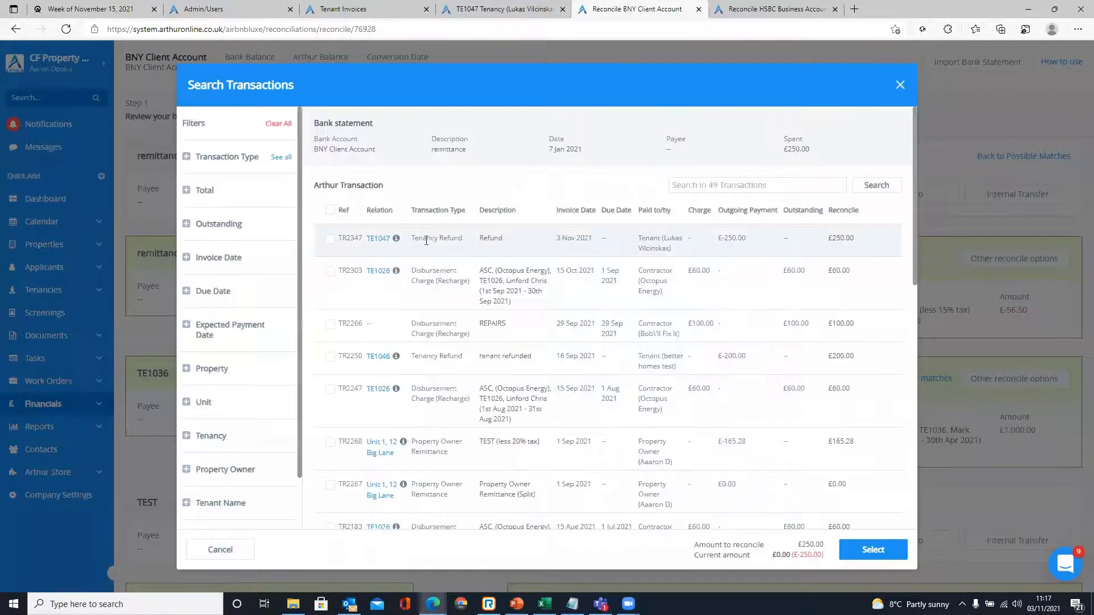
left_click_drag(412, 238, 509, 234)
left_click(514, 243)
left_click(861, 234)
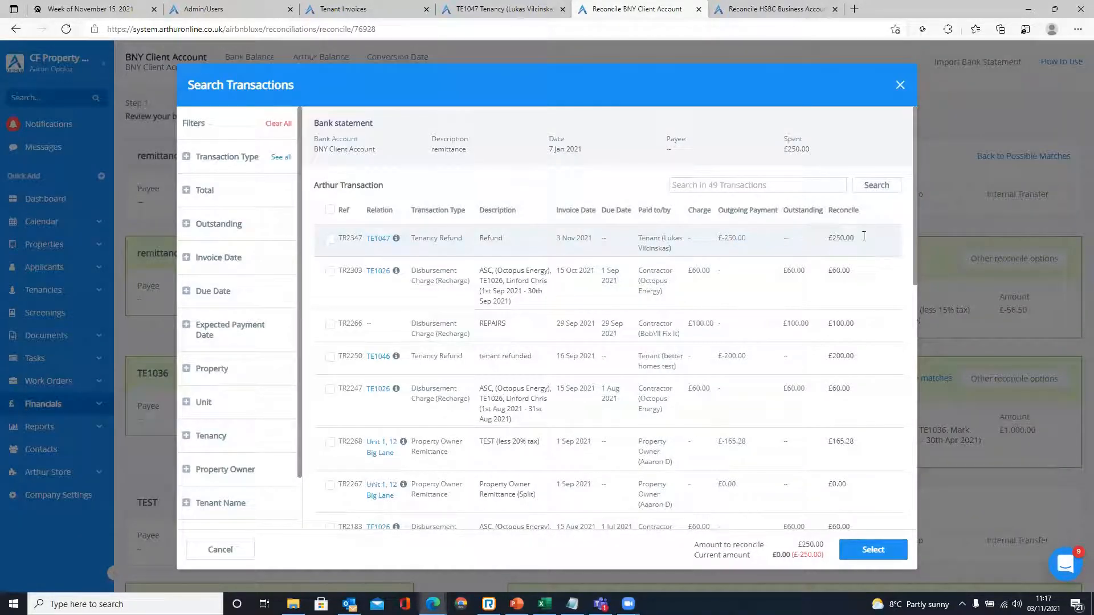
left_click(331, 241)
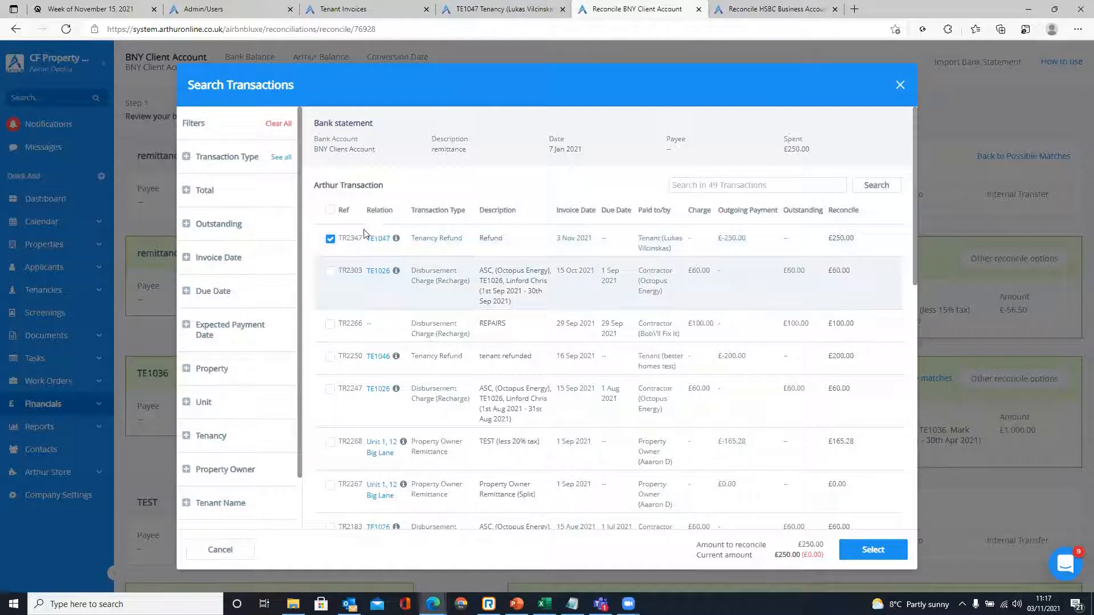
left_click(865, 551)
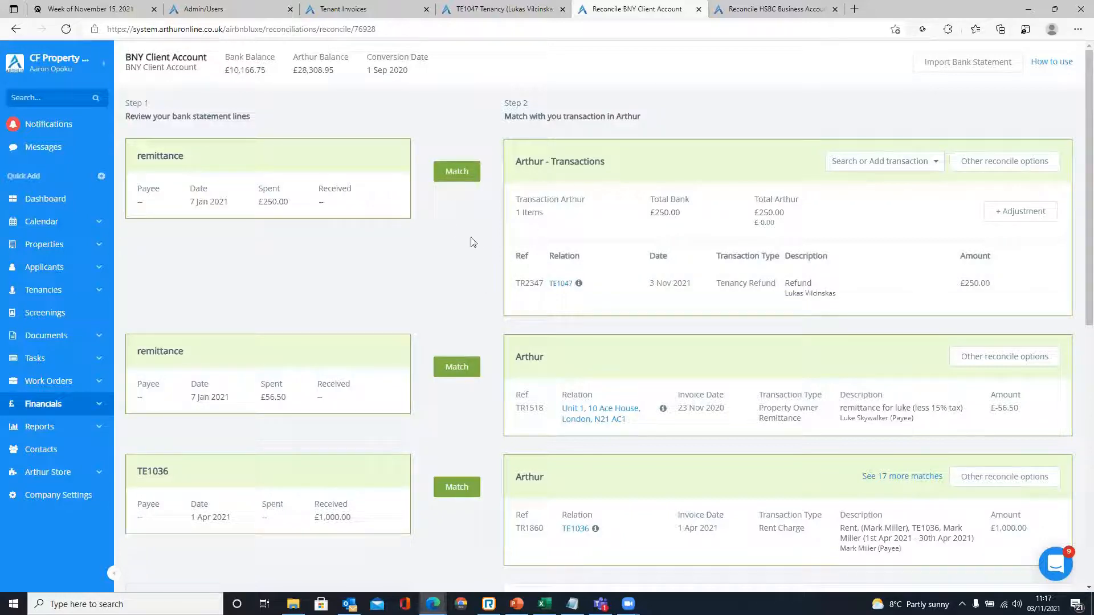
- Confirm the TR2347 match, check TR2349's £0.00 outstanding on TE1047, then return to reconciliation
left_click(456, 171)
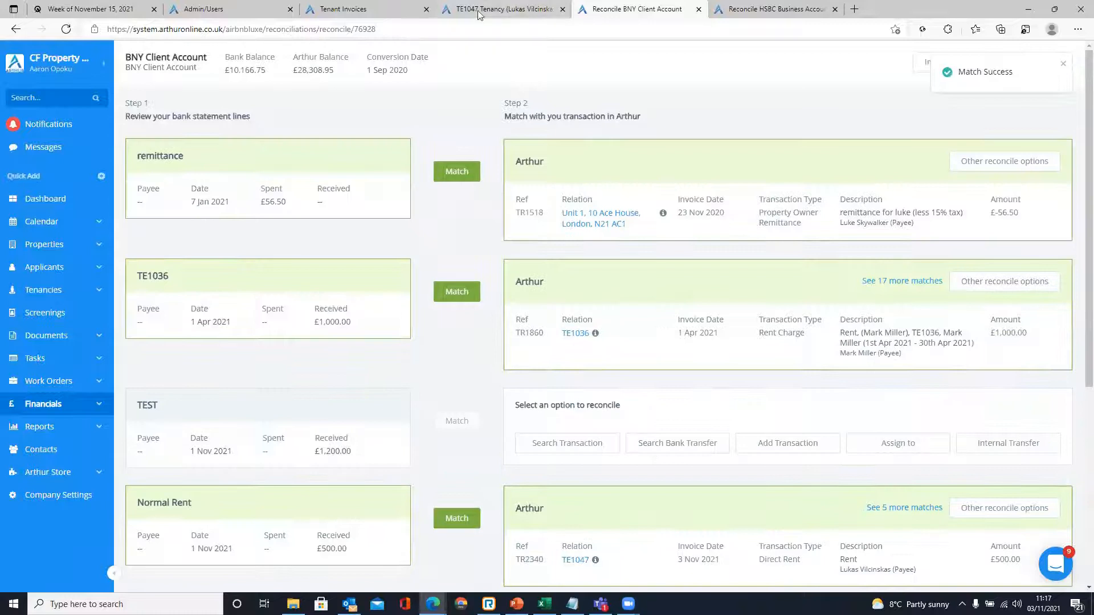
left_click(479, 14)
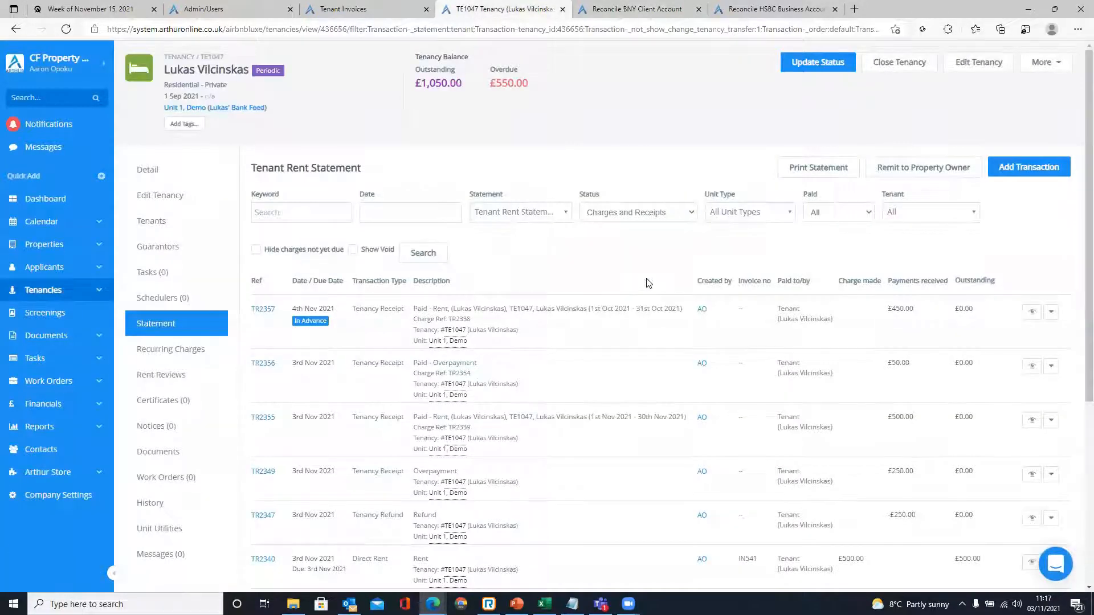
scroll(648, 284, "down", 3)
scroll(957, 399, "up", 1)
left_click_drag(987, 444, 956, 390)
left_click(984, 436)
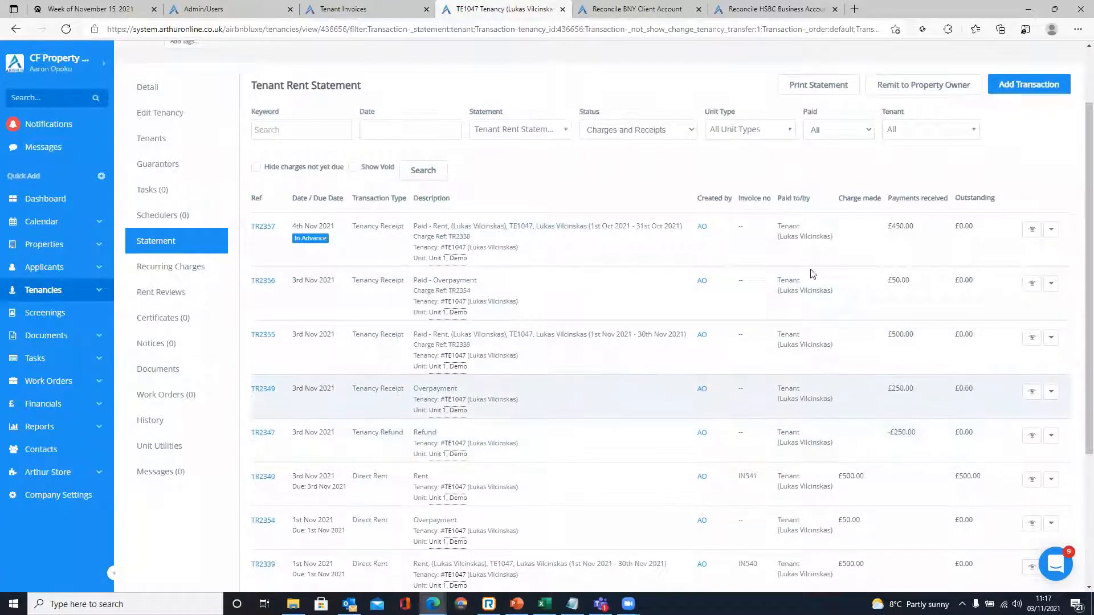
scroll(812, 274, "up", 2)
left_click(635, 9)
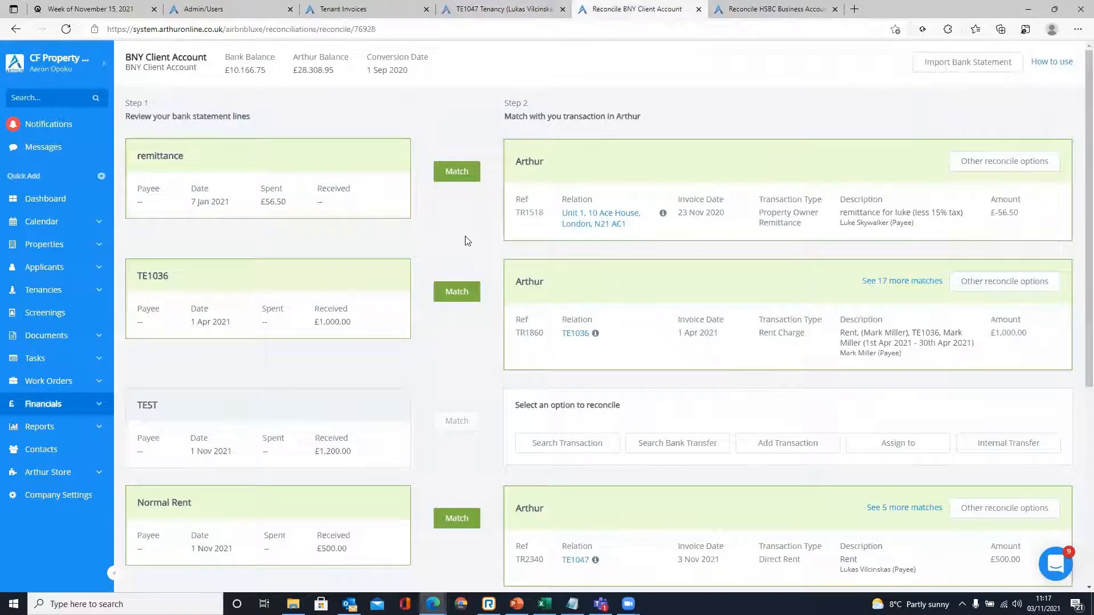
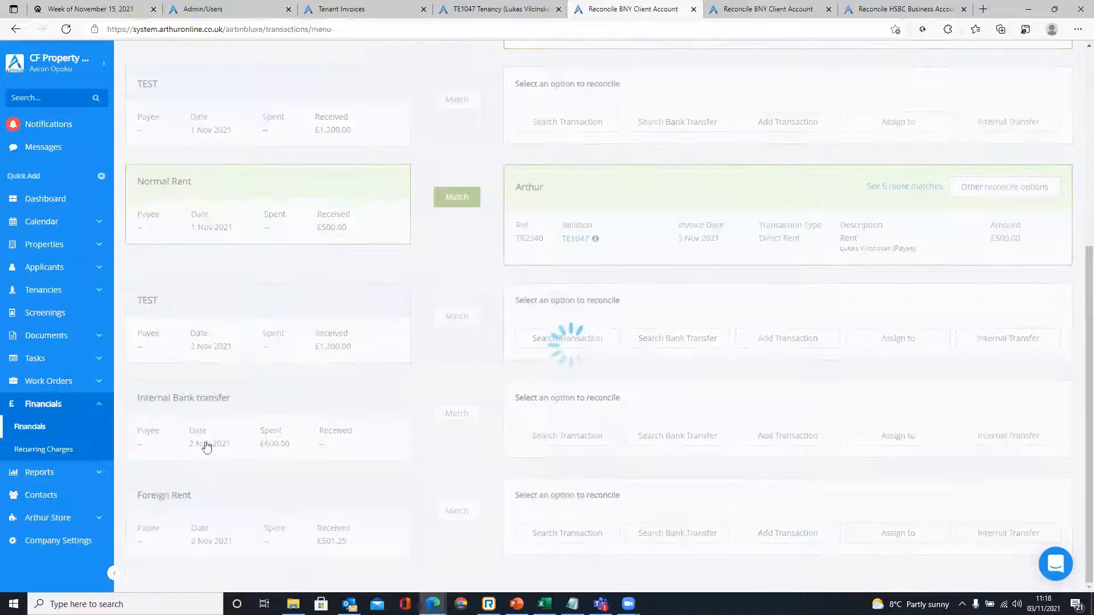
- Open Financials > Bank Accounts to list the BNY Client and HSBC Business accounts
scroll(557, 507, "down", 2)
left_click(630, 454)
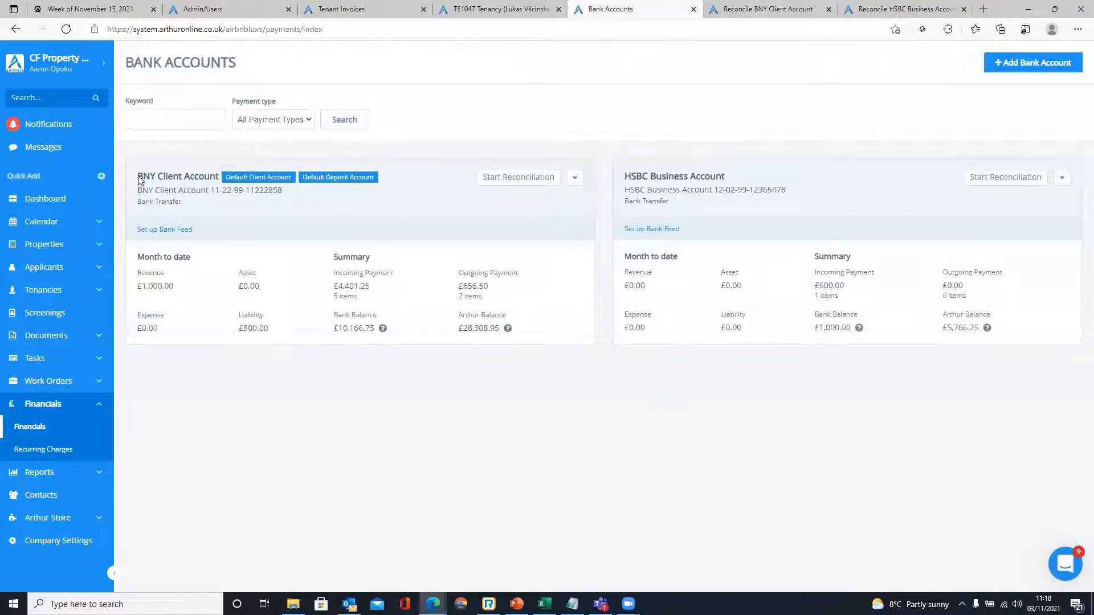
- Point out the BNY Client Account and HSBC Business Account on the Bank Accounts page
left_click_drag(138, 178, 211, 172)
left_click_drag(625, 177, 741, 176)
left_click(709, 175)
left_click_drag(630, 177, 716, 177)
left_click_drag(157, 177, 439, 184)
left_click(631, 125)
- In the BNY reconciliation, locate the £600 Internal Bank transfer statement line
left_click(785, 6)
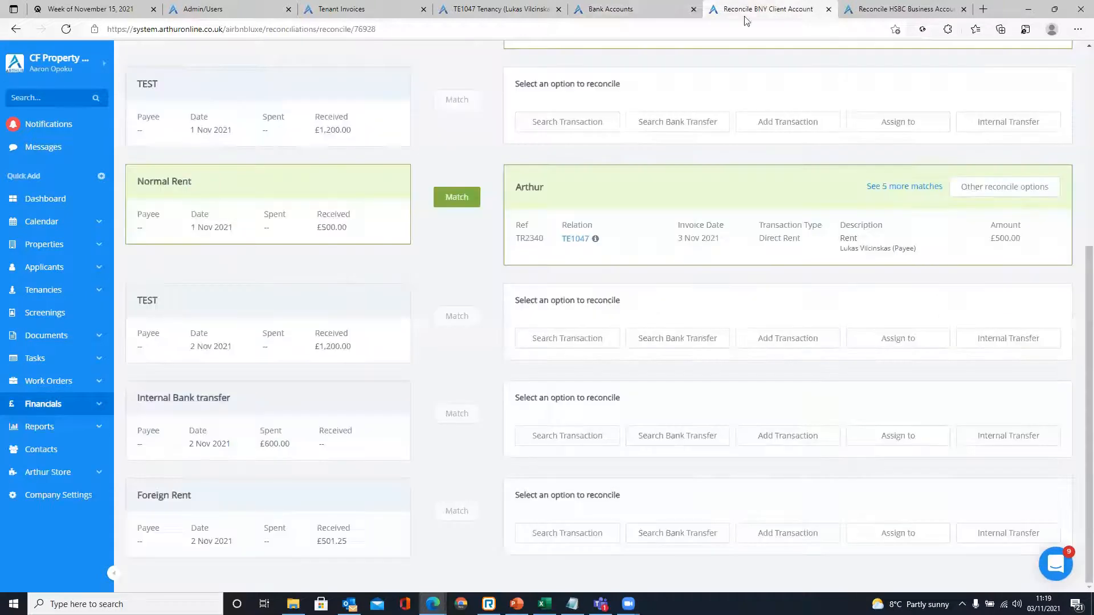
scroll(544, 255, "up", 1)
scroll(530, 266, "down", 1)
left_click_drag(174, 401, 224, 399)
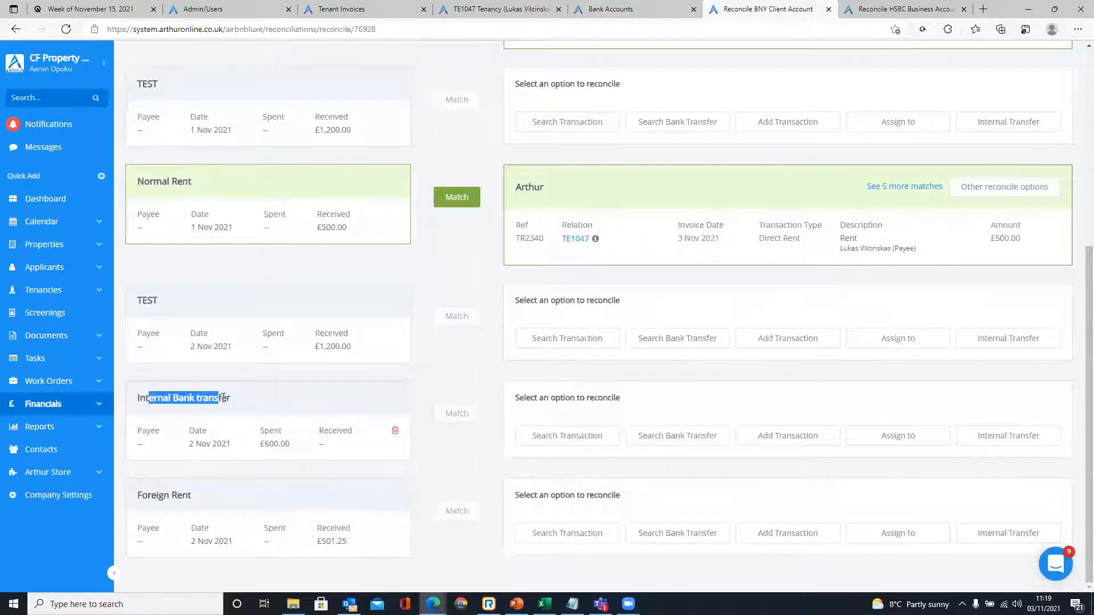
left_click(461, 384)
left_click_drag(258, 446, 286, 446)
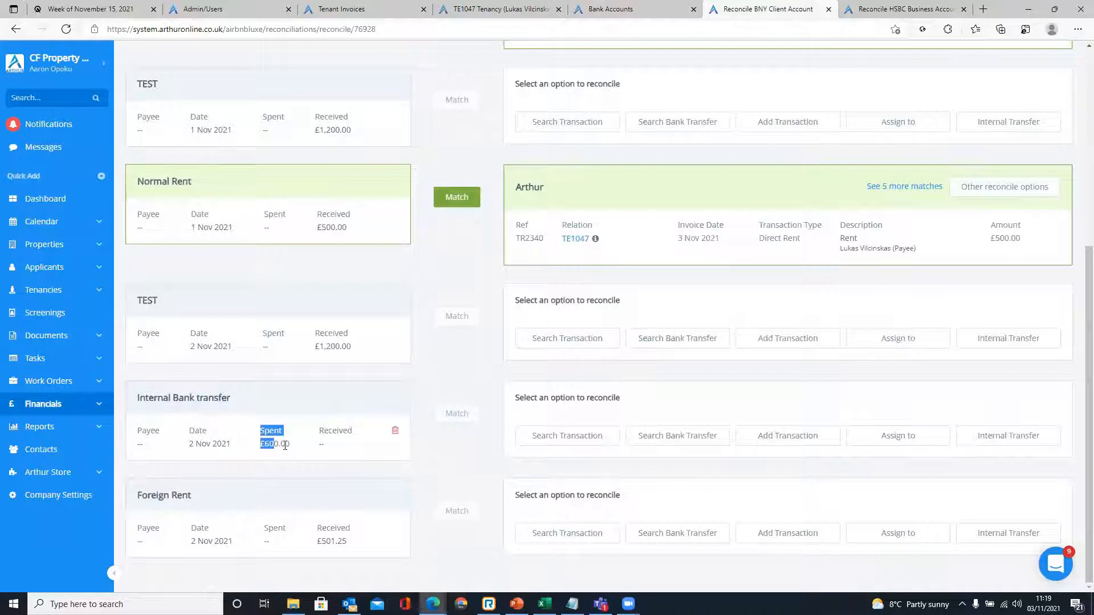
left_click(465, 448)
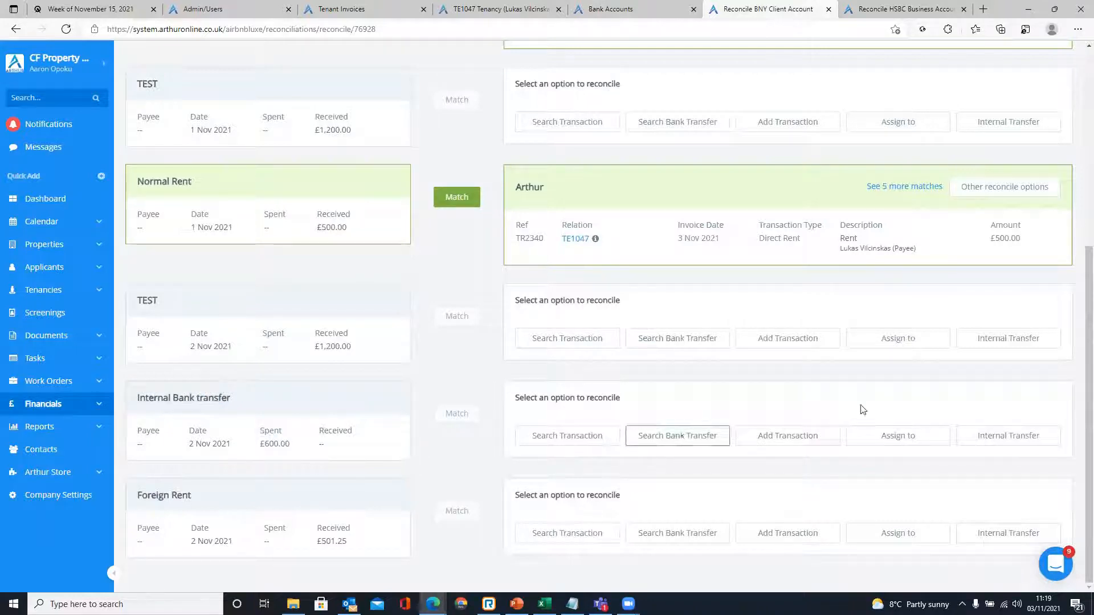
- Match the £600 line as an internal transfer to HSBC Business Account, with a blank description
left_click(1009, 436)
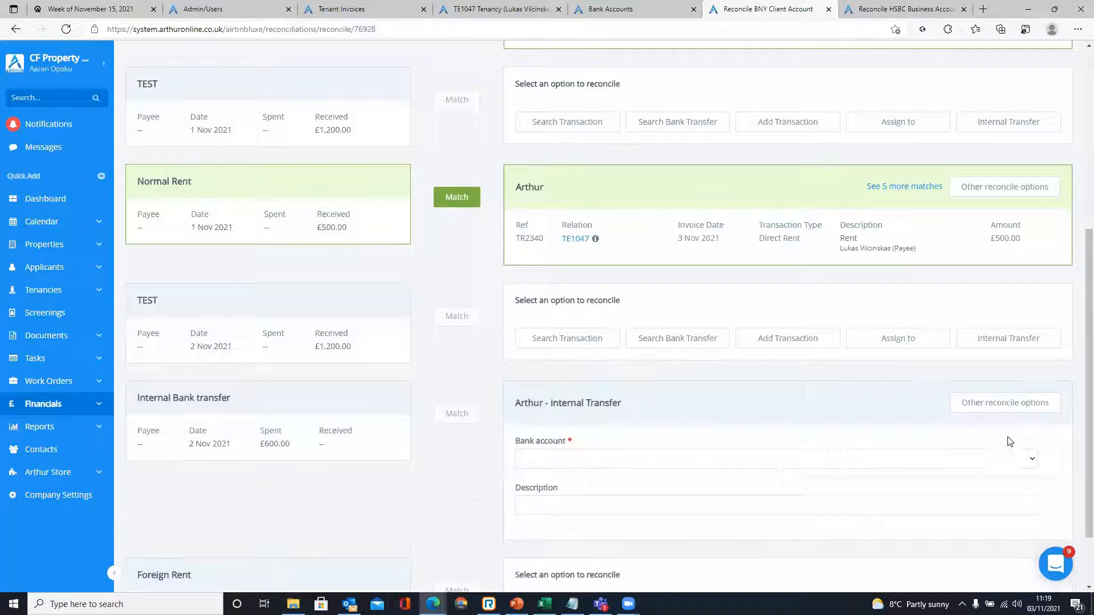
left_click(654, 461)
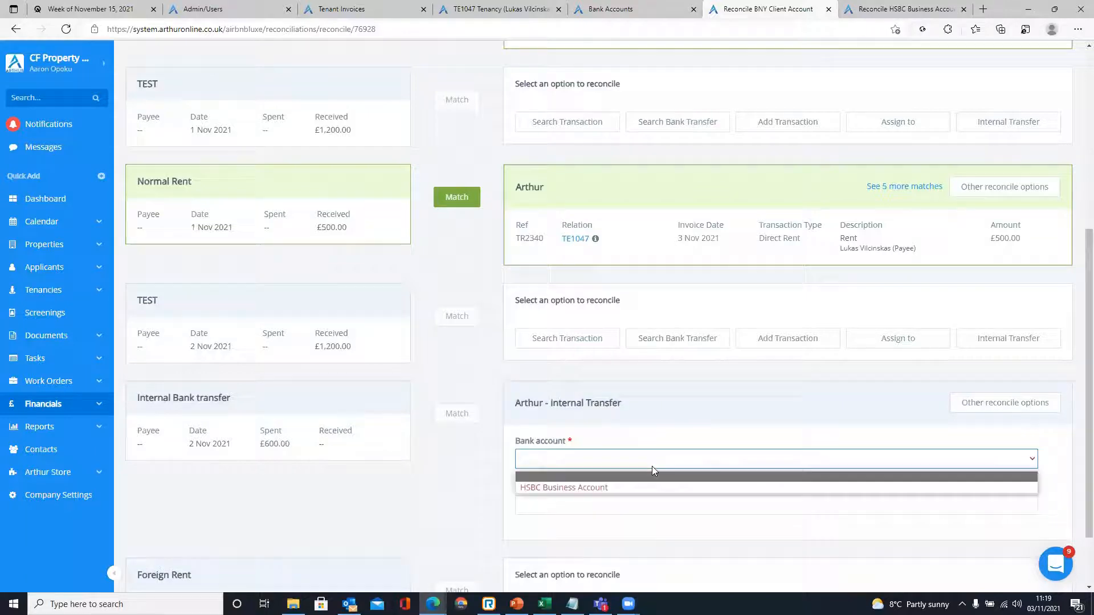
left_click(593, 489)
scroll(565, 467, "down", 1)
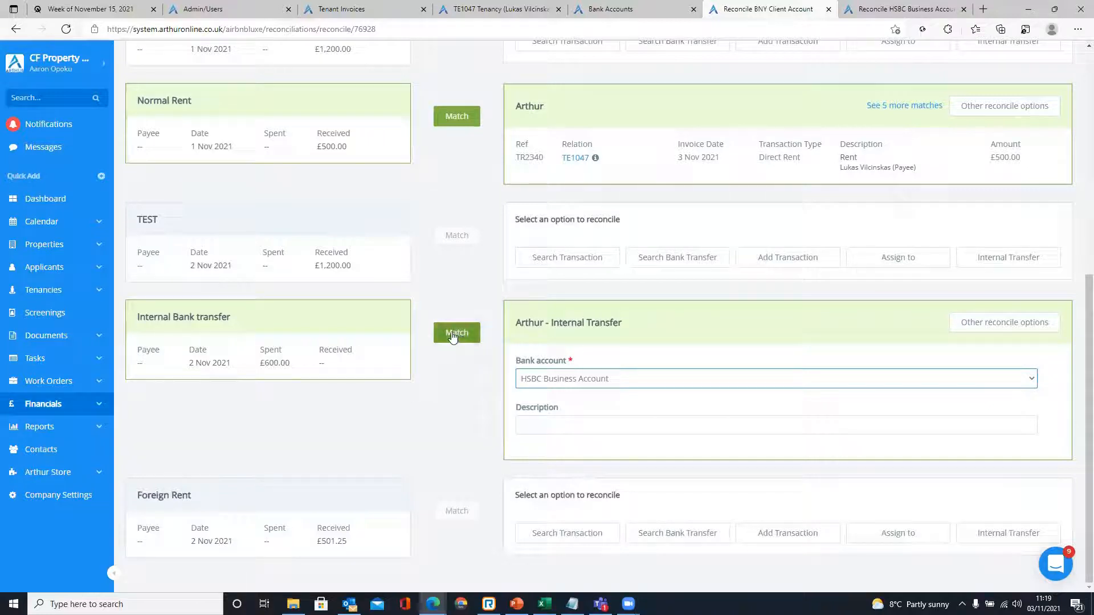
key("Tab")
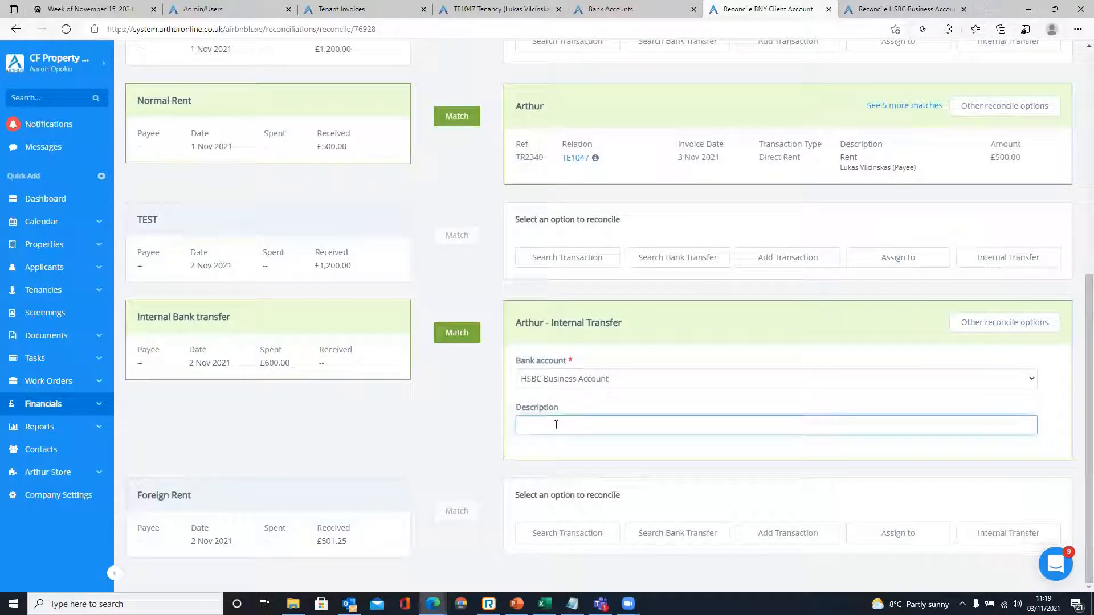
left_click(555, 402)
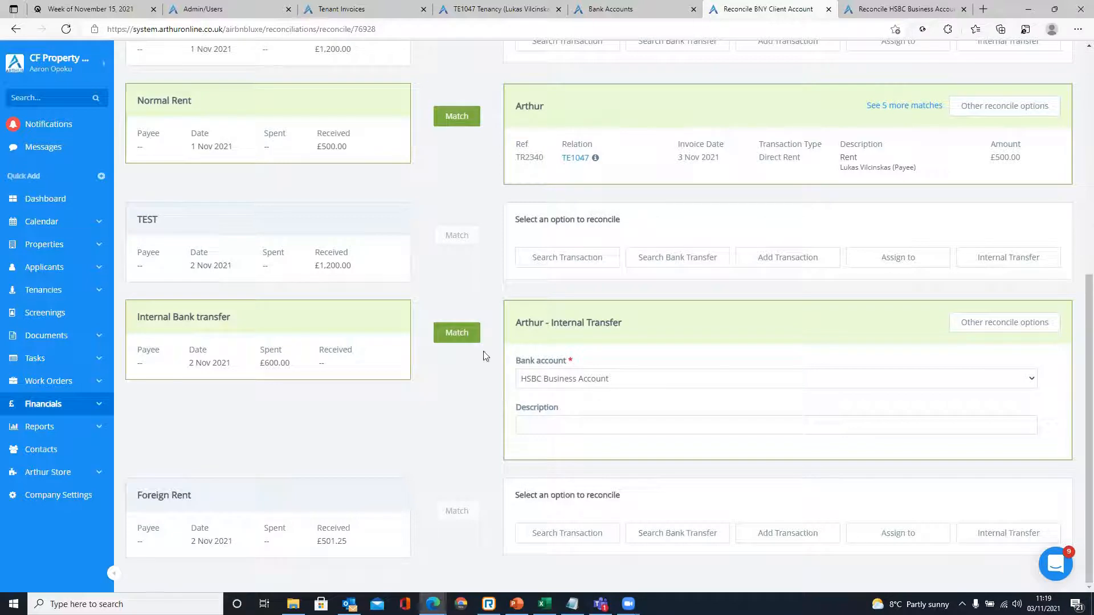
left_click(459, 333)
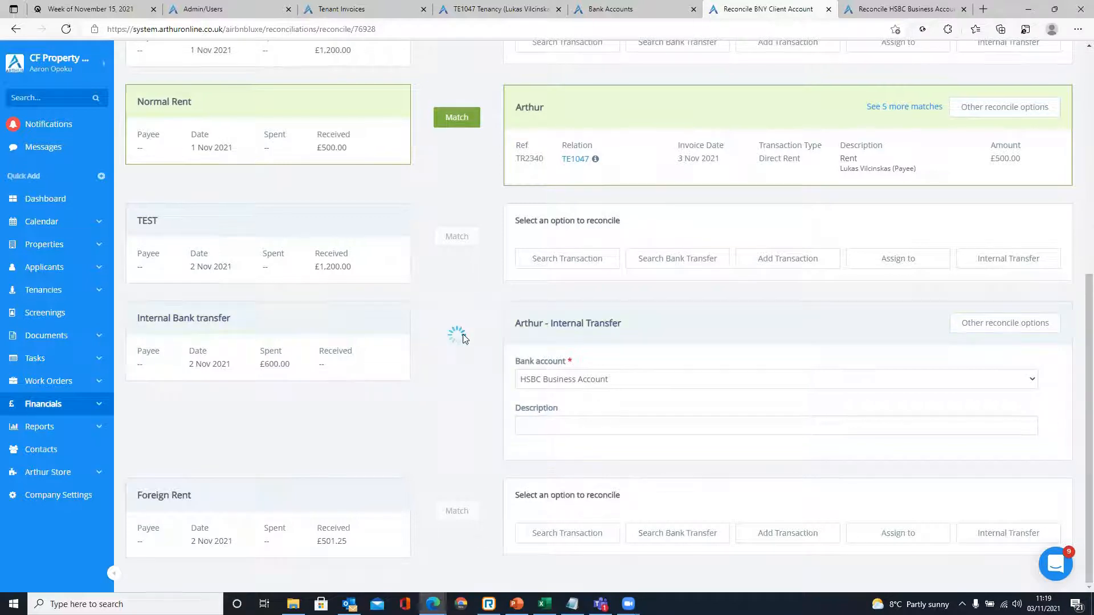
left_click(908, 6)
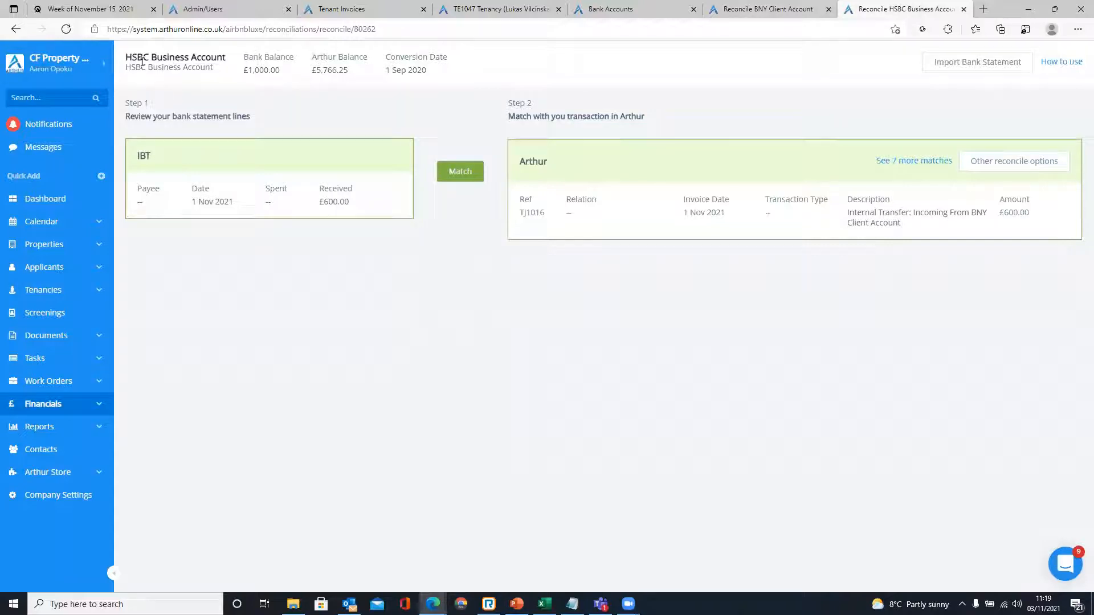
- Reopen the HSBC Business Account reconciliation from Financials > Bank Accounts
left_click(964, 9)
right_click(793, 9)
left_click(809, 87)
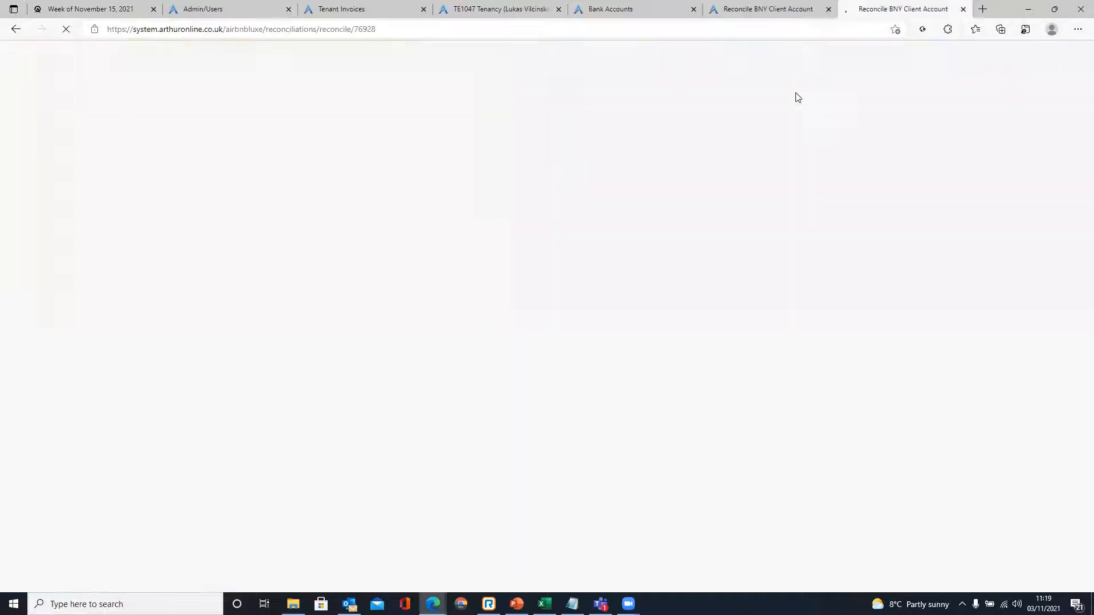
left_click(61, 408)
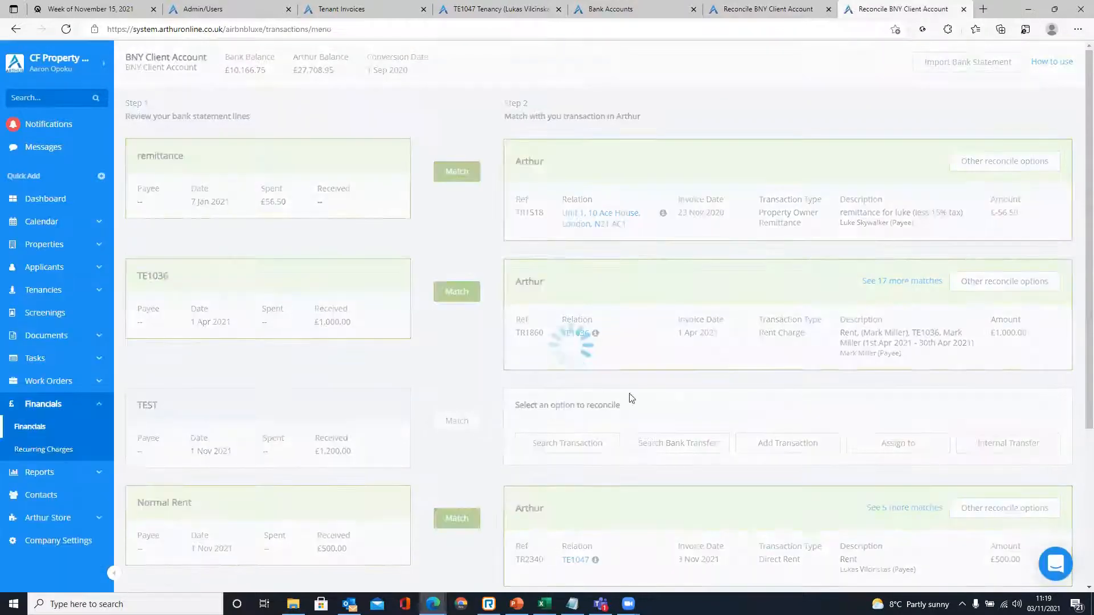
scroll(579, 468, "down", 2)
left_click(546, 477)
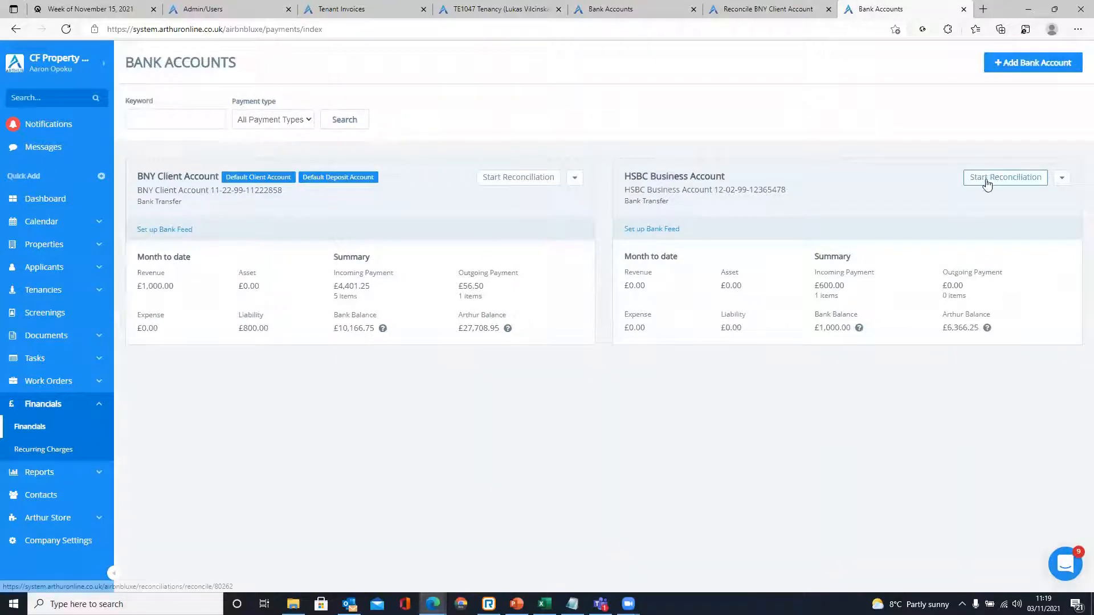
left_click(992, 184)
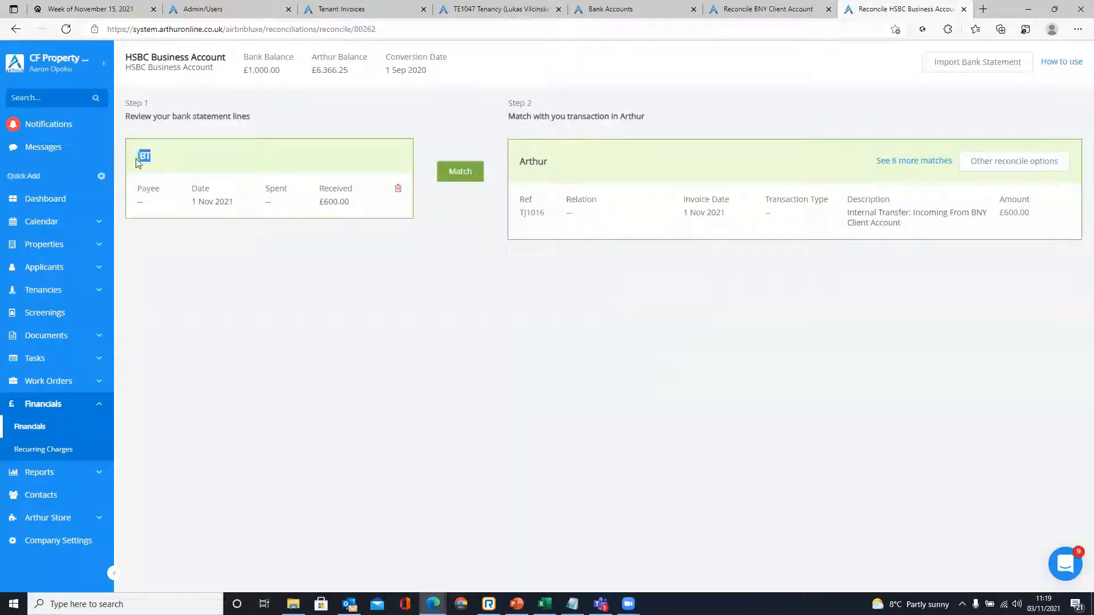
- Match the HSBC £600.00 IBT line to the incoming internal transfer TJ1016
left_click_drag(318, 204, 354, 237)
left_click(348, 192)
double_click(850, 213)
left_click(871, 272)
left_click_drag(1000, 213, 1036, 217)
left_click(972, 222)
left_click(774, 5)
left_click(882, 7)
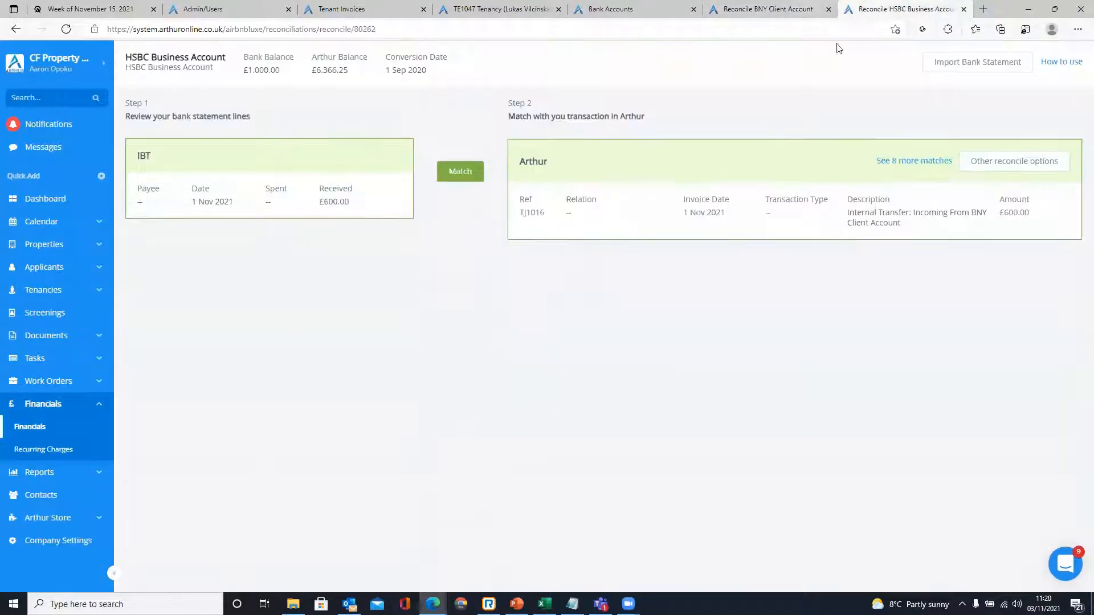
left_click(461, 174)
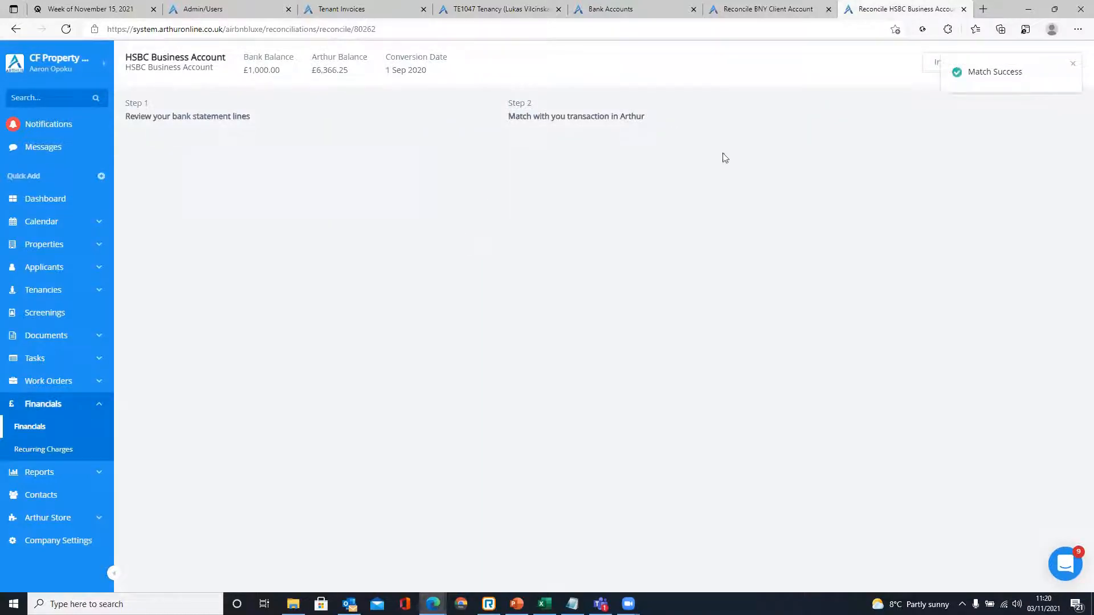
left_click(767, 7)
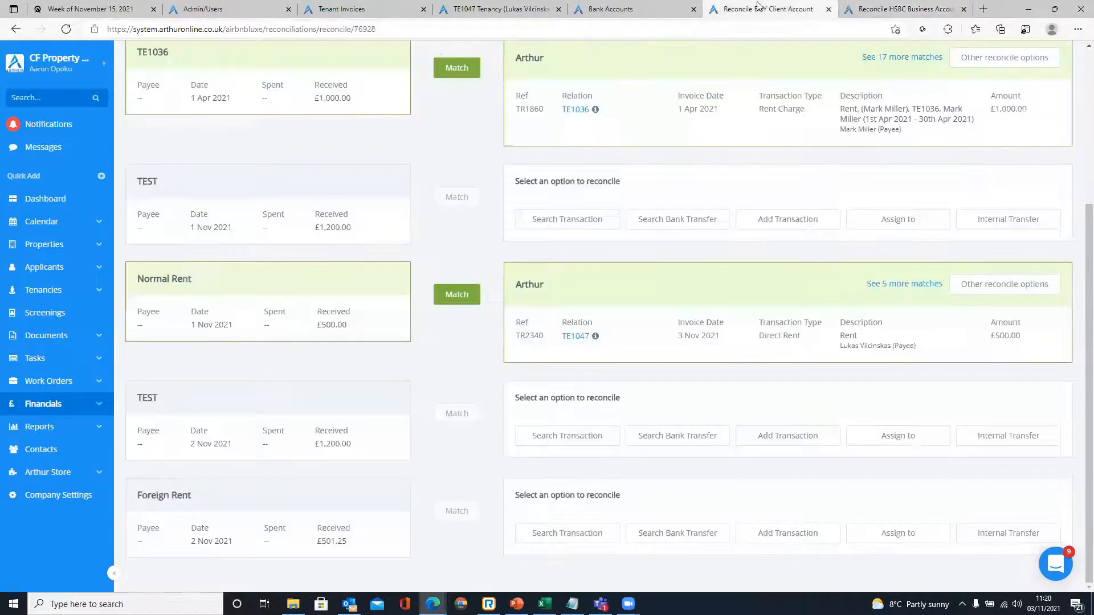
- Review slide 8 on internal bank transfers, then move to slide 9, Extra Features – Adjustments
left_click(516, 604)
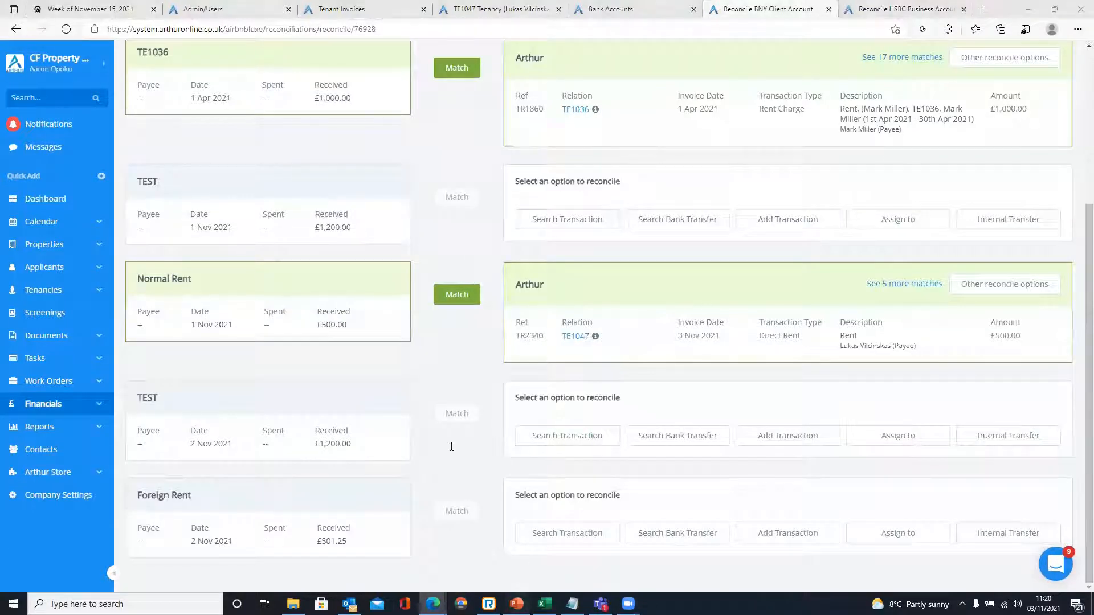
left_click(315, 294)
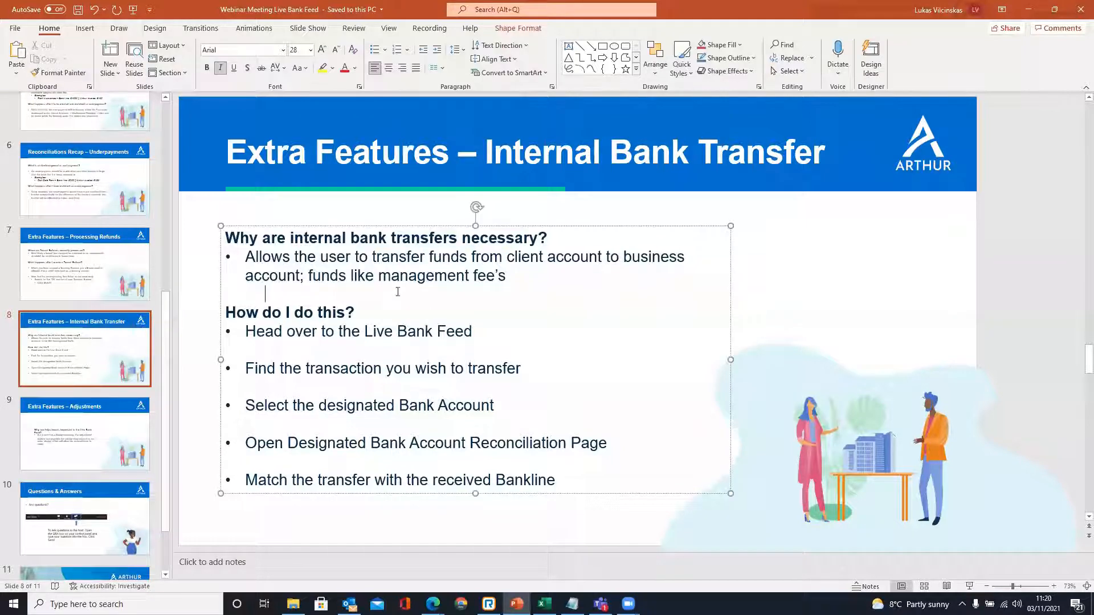
left_click(791, 311)
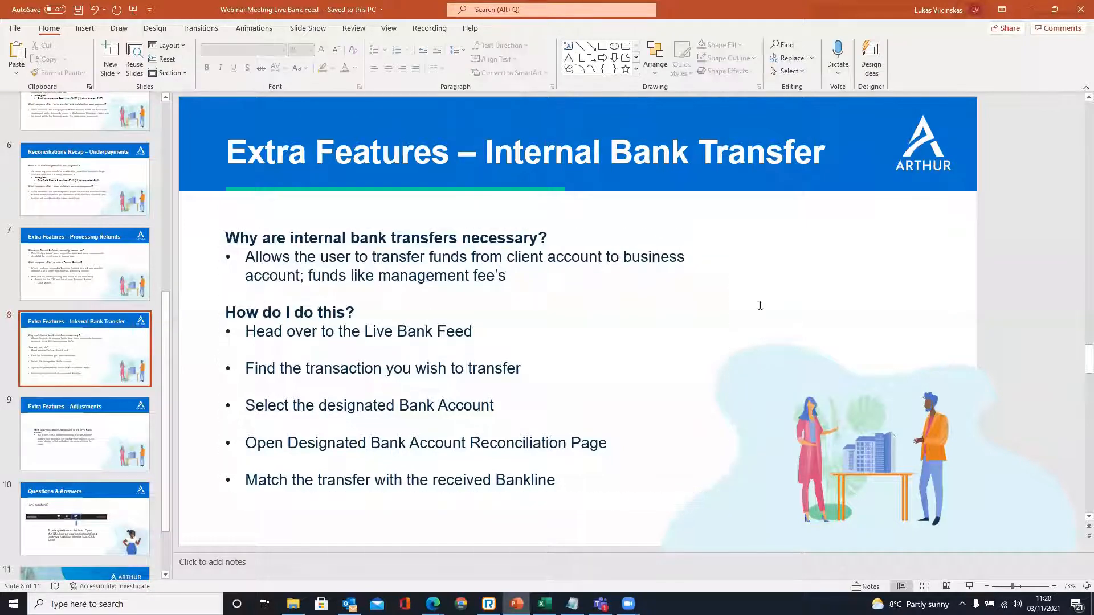
left_click(95, 437)
left_click(406, 413)
left_click(414, 430)
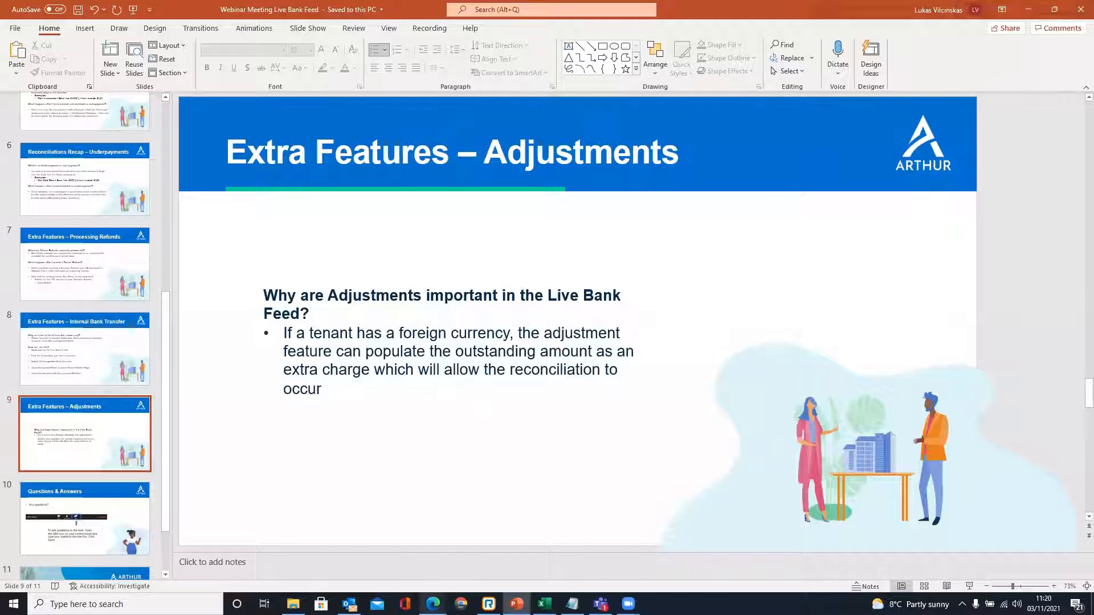
- Locate the £501.25 Foreign Rent line in the BNY reconciliation and search transactions for it
mouse_move(433, 605)
left_click(469, 552)
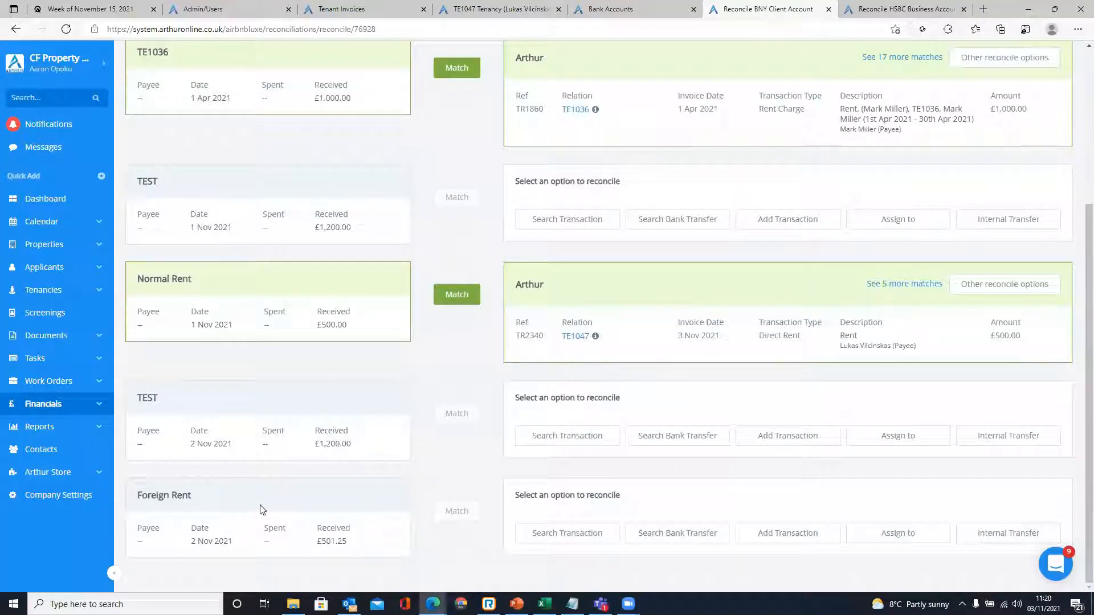
left_click_drag(196, 497, 132, 498)
left_click(332, 539)
left_click_drag(324, 542, 345, 546)
left_click(347, 545)
left_click(567, 533)
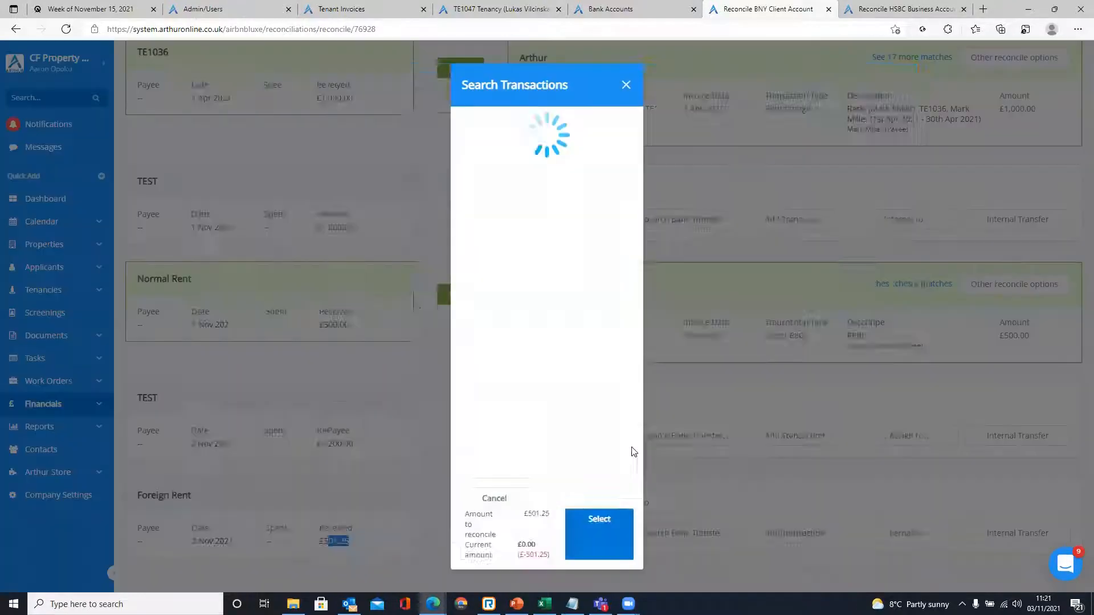
- Copy reference TR2337 from the TE1047 tenancy statement
left_click(466, 7)
scroll(324, 460, "down", 5)
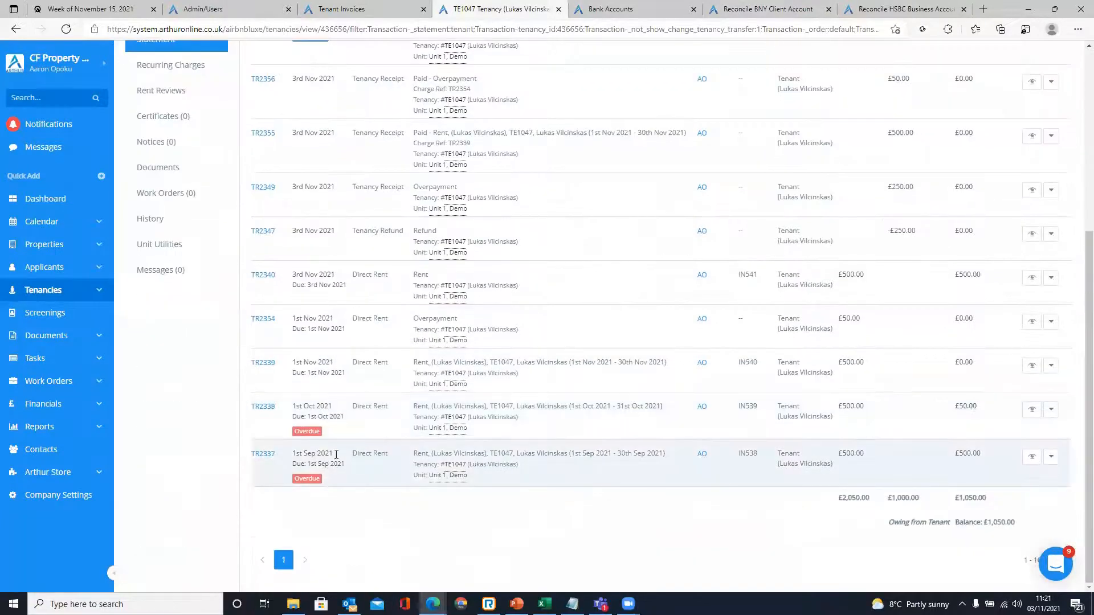
left_click_drag(275, 455, 256, 467)
left_click(267, 459)
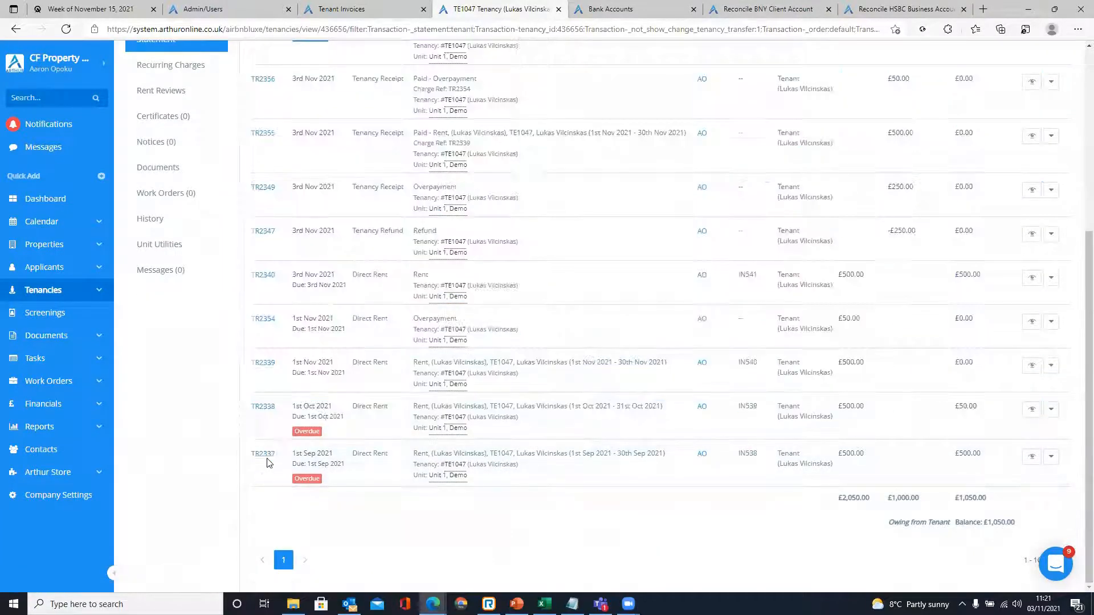
double_click(265, 456)
key("ctrl+c")
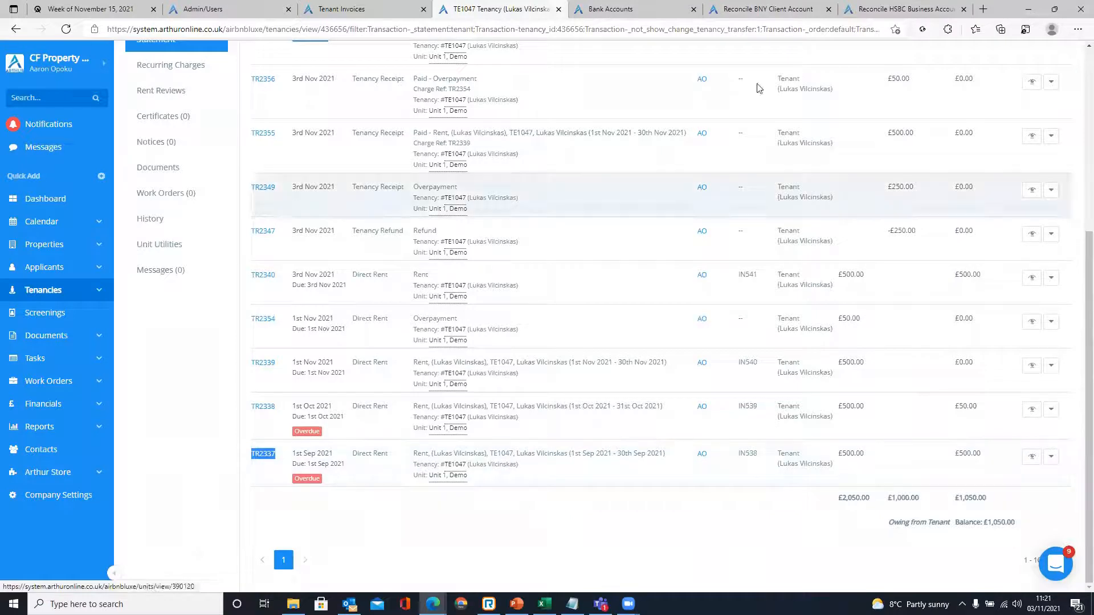
- Search for TR2337 and attach the £500.00 transaction to the Foreign Rent line
left_click(795, 9)
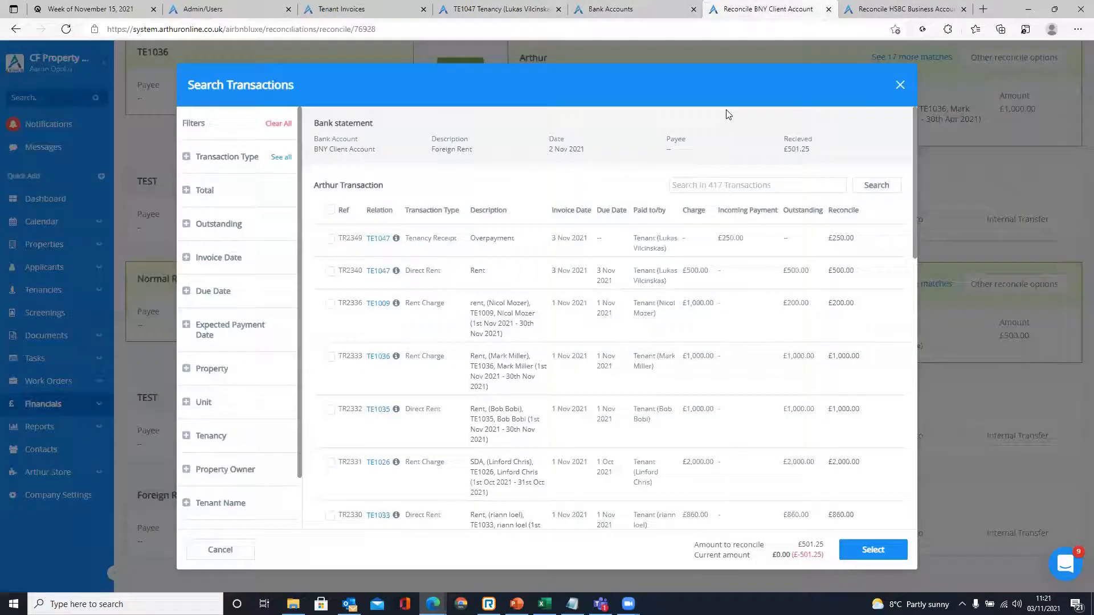
left_click(729, 186)
key("ctrl+v")
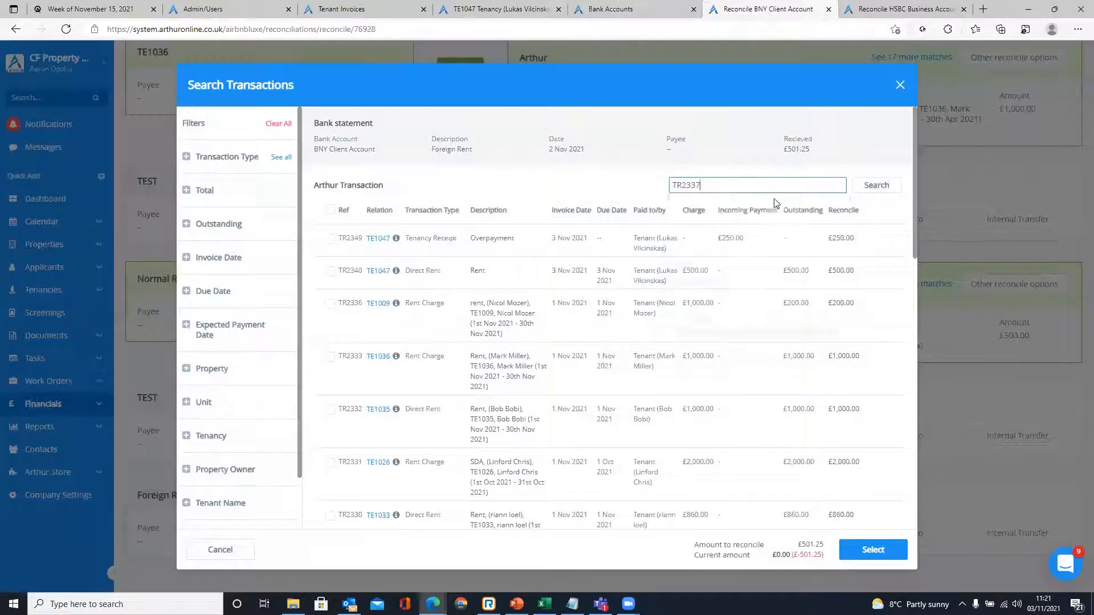
left_click(876, 186)
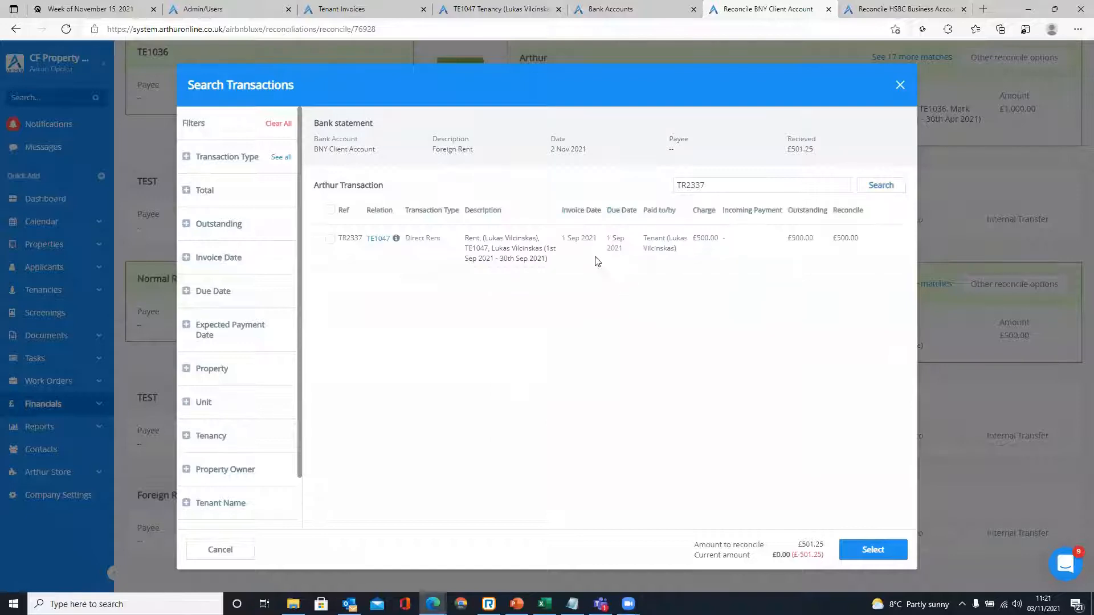
left_click(330, 239)
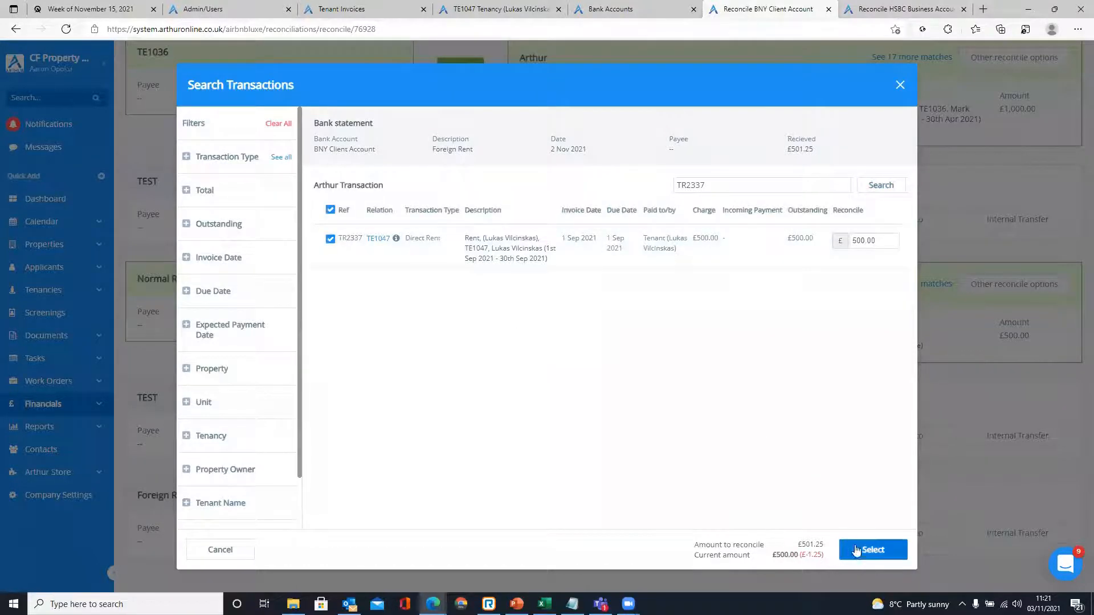
left_click(873, 550)
scroll(716, 493, "down", 2)
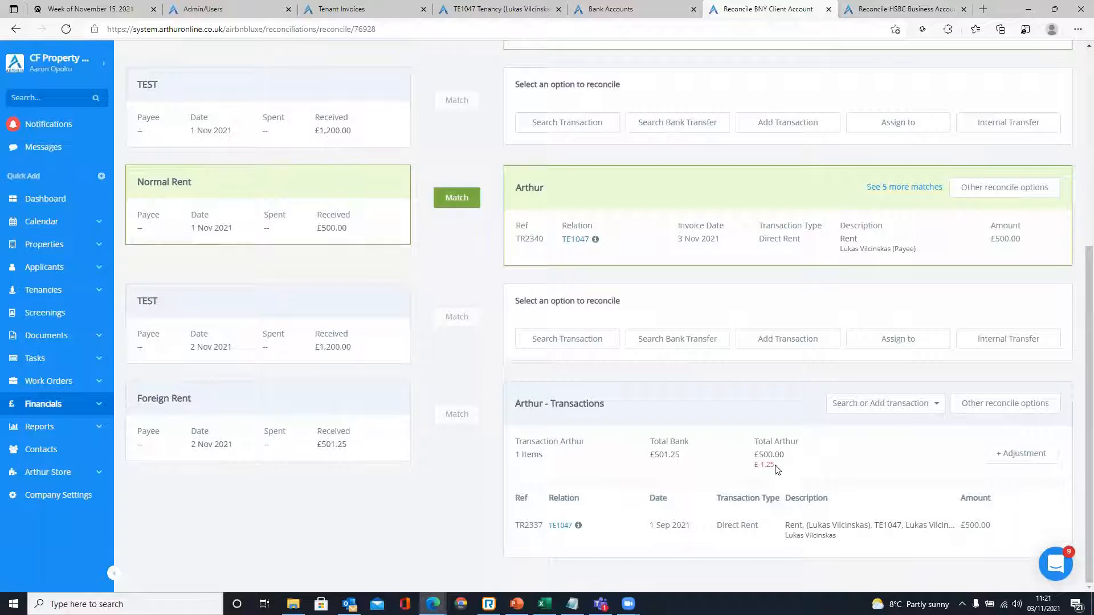
- Add a Bank Fees adjustment for the Foreign Rent line's £1.25 difference
mouse_move(349, 451)
left_mouse_down()
mouse_move(315, 448)
mouse_move(347, 458)
left_mouse_up()
left_click(352, 446)
left_click(338, 463)
left_click(340, 451)
left_click(1022, 453)
scroll(1023, 456, "down", 1)
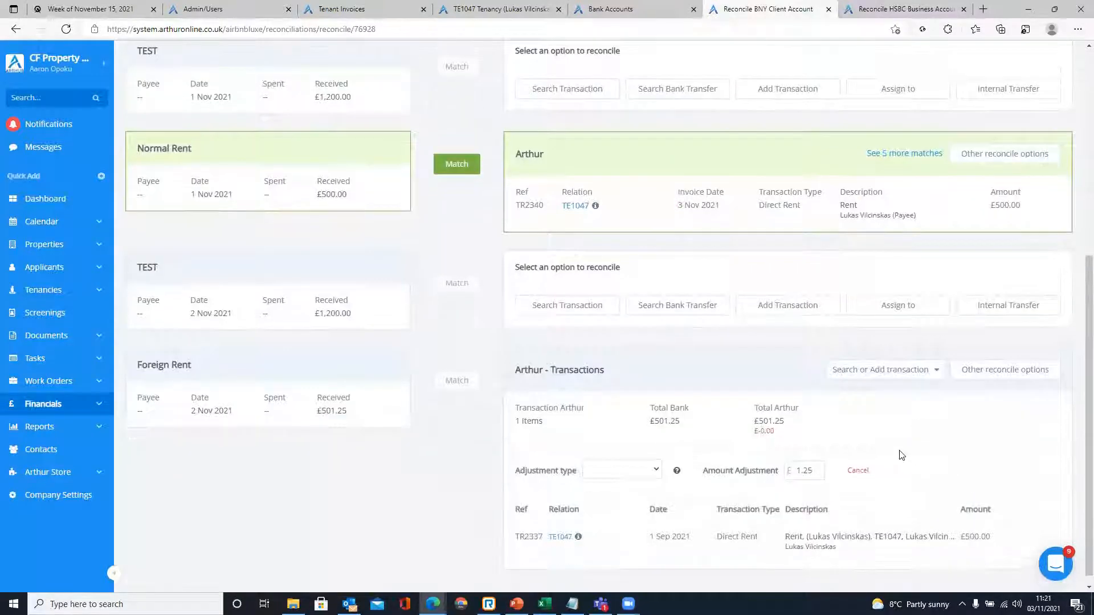
left_click(647, 458)
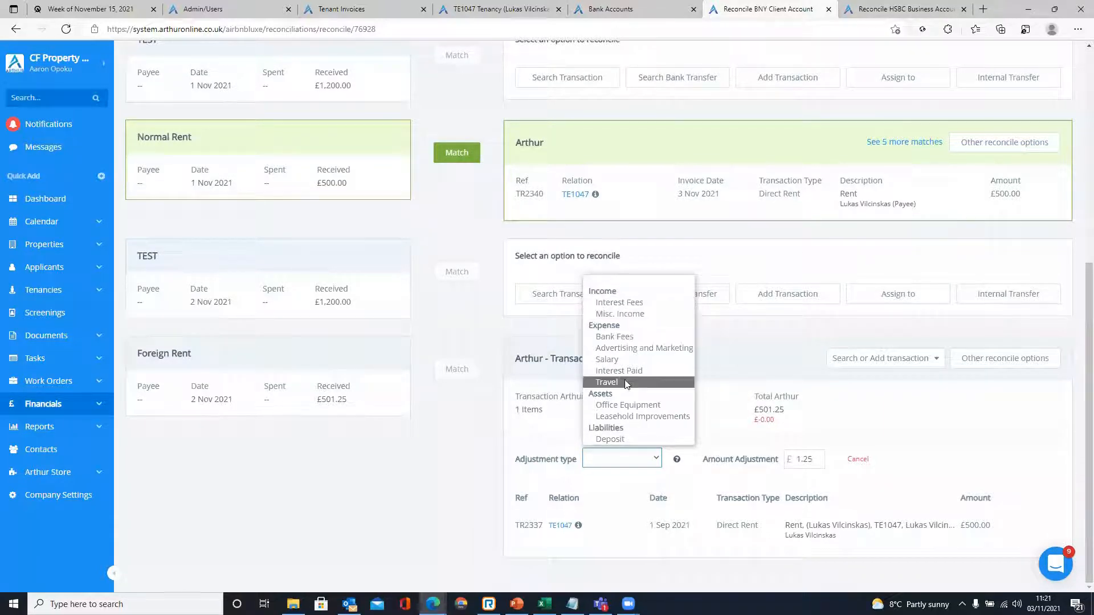
left_click(615, 336)
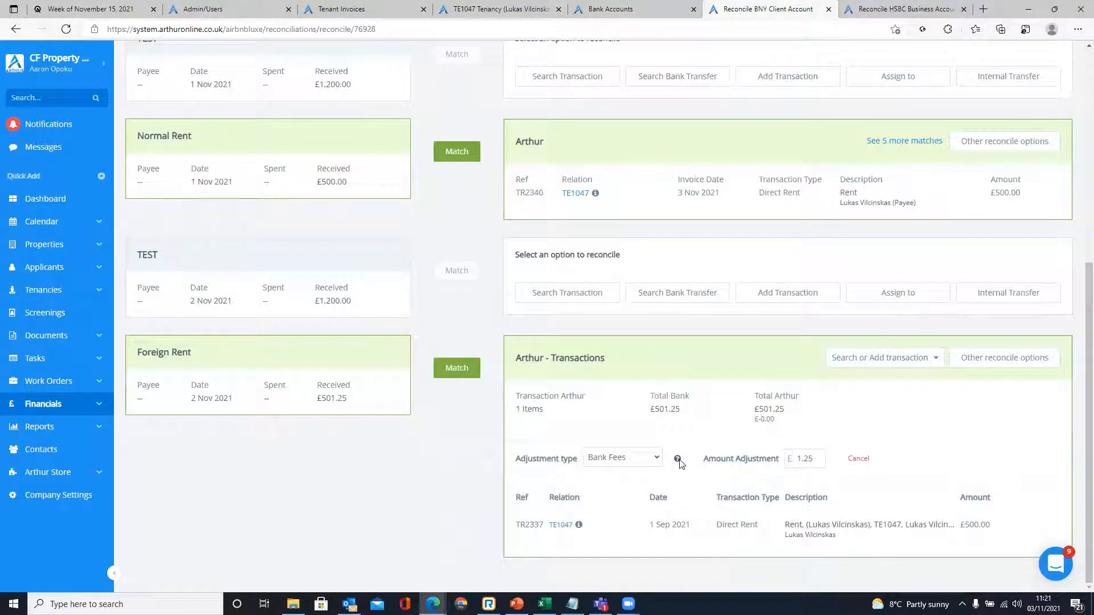
- Keep the 1.25 adjustment amount and match Foreign Rent against TR2337
mouse_move(680, 464)
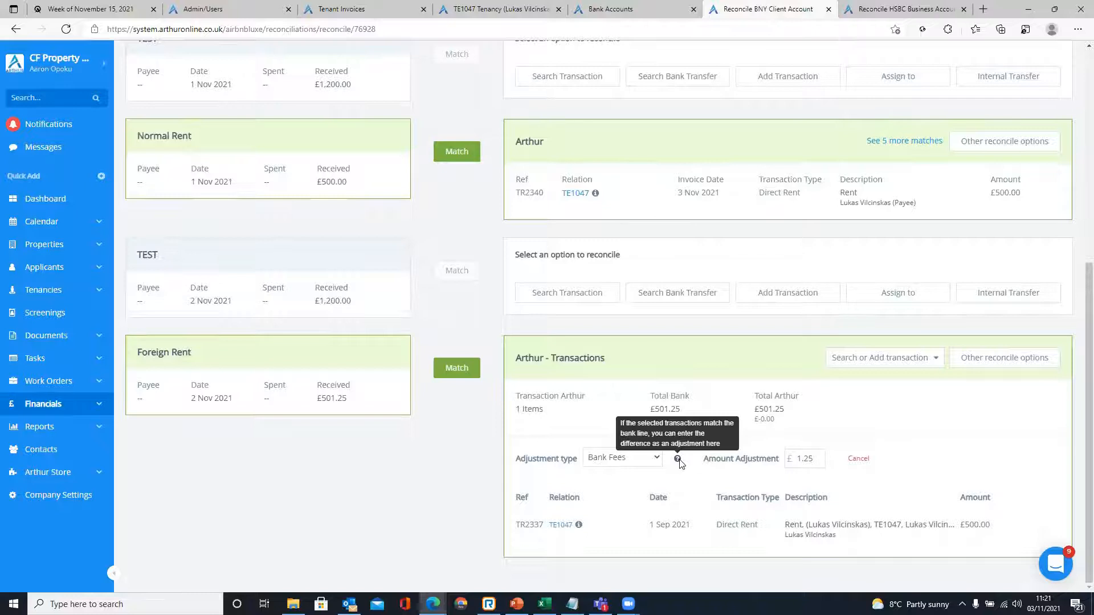
left_click_drag(798, 458, 824, 458)
left_click(845, 479)
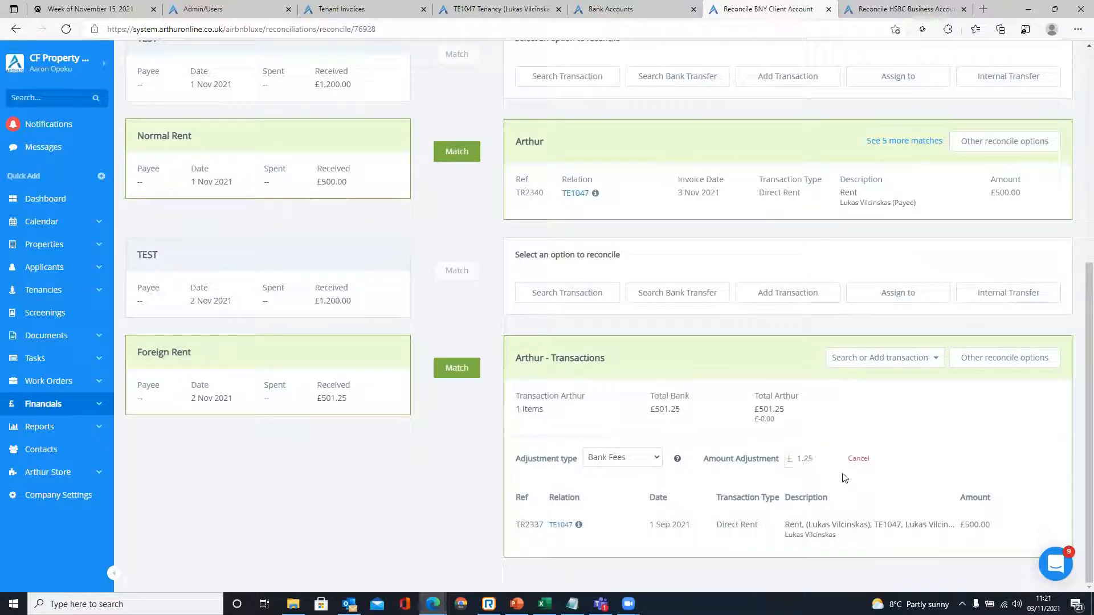
left_click_drag(815, 459, 795, 461)
left_click(814, 476)
left_click_drag(822, 462, 798, 459)
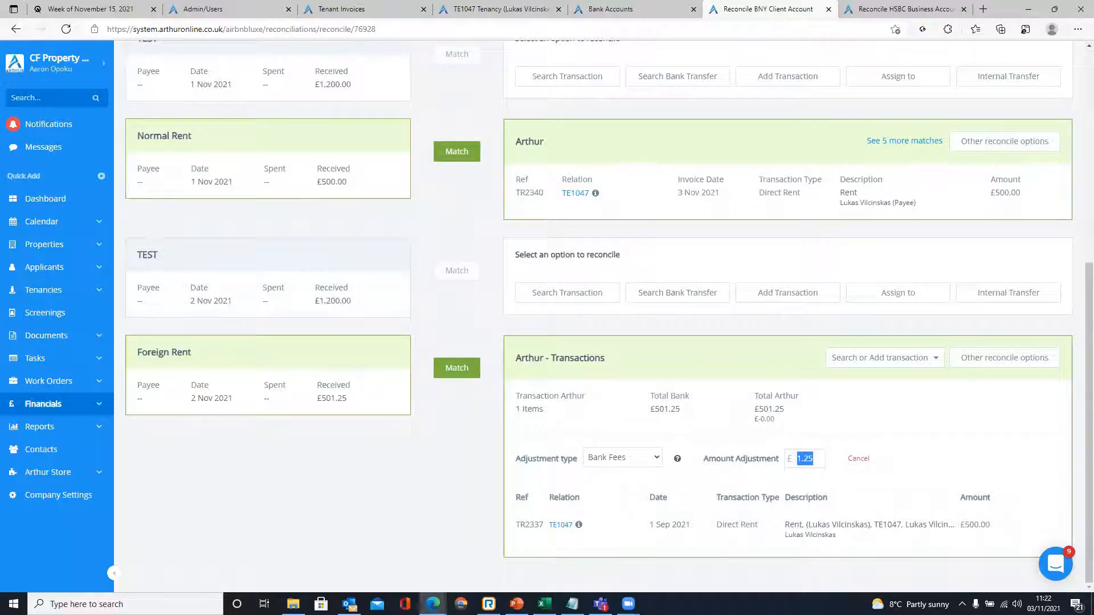
left_click(811, 475)
left_click_drag(818, 459, 796, 469)
left_click(811, 479)
left_click(456, 369)
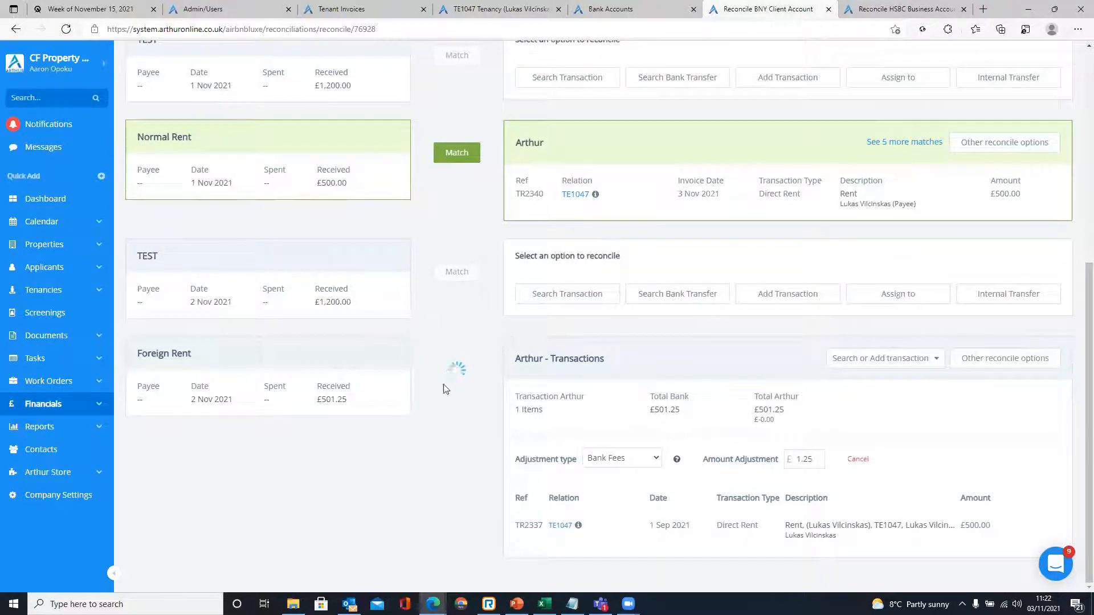
- Refresh the TE1047 tenancy statement and confirm the £500.00 September rent TR2337 is paid
left_click(607, 9)
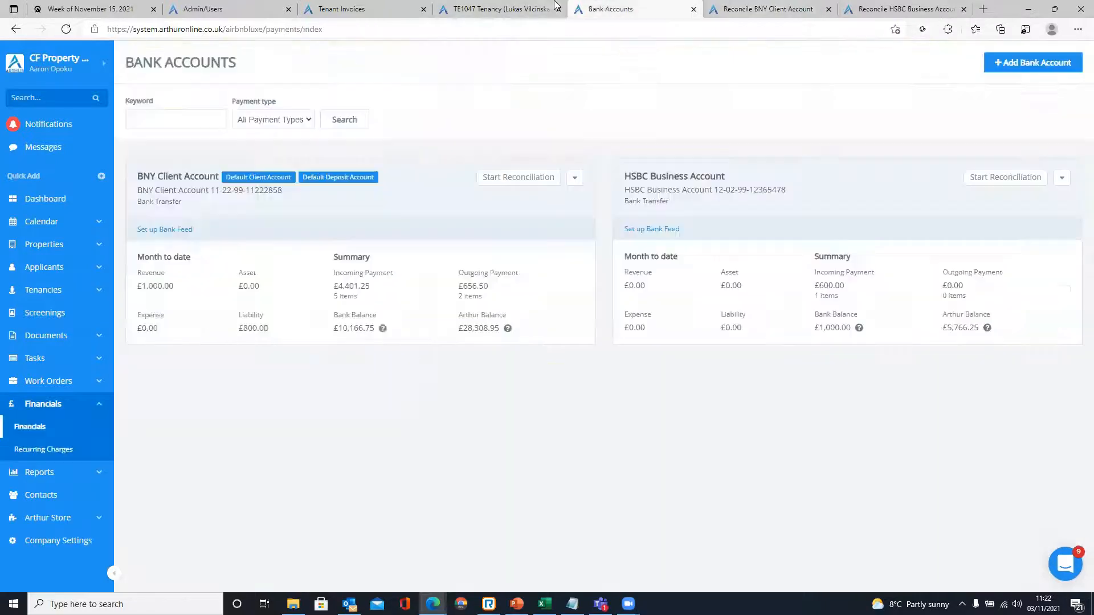
left_click(543, 8)
left_click(72, 32)
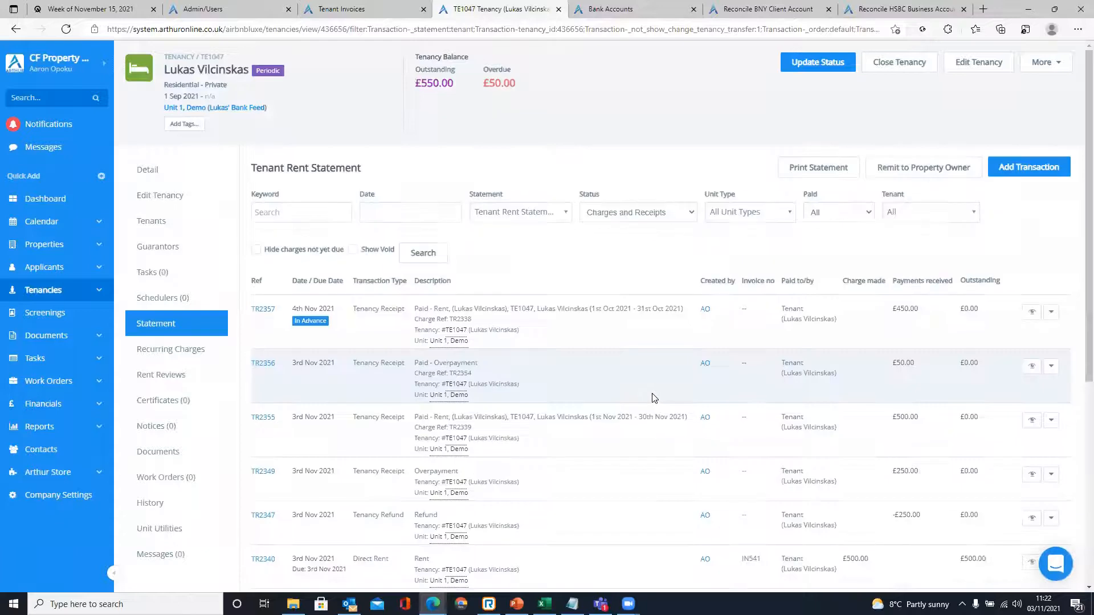
scroll(654, 397, "down", 6)
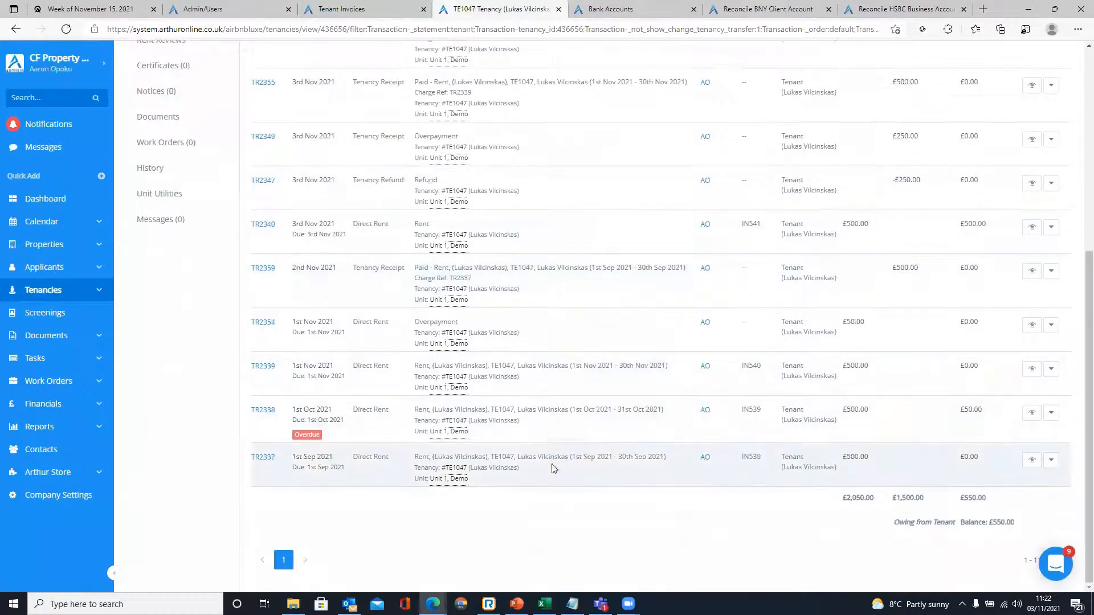
left_click_drag(390, 456, 346, 458)
left_click(547, 500)
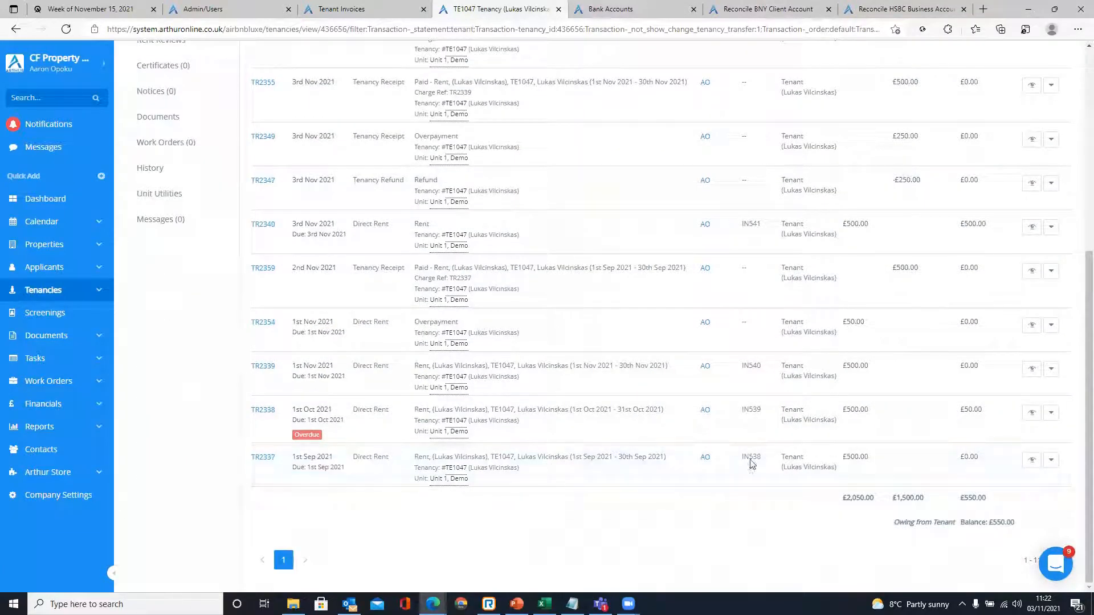
left_click_drag(843, 456, 871, 455)
left_click(799, 501)
left_click(819, 490)
left_click(824, 489)
scroll(842, 477, "up", 2)
scroll(839, 477, "up", 4)
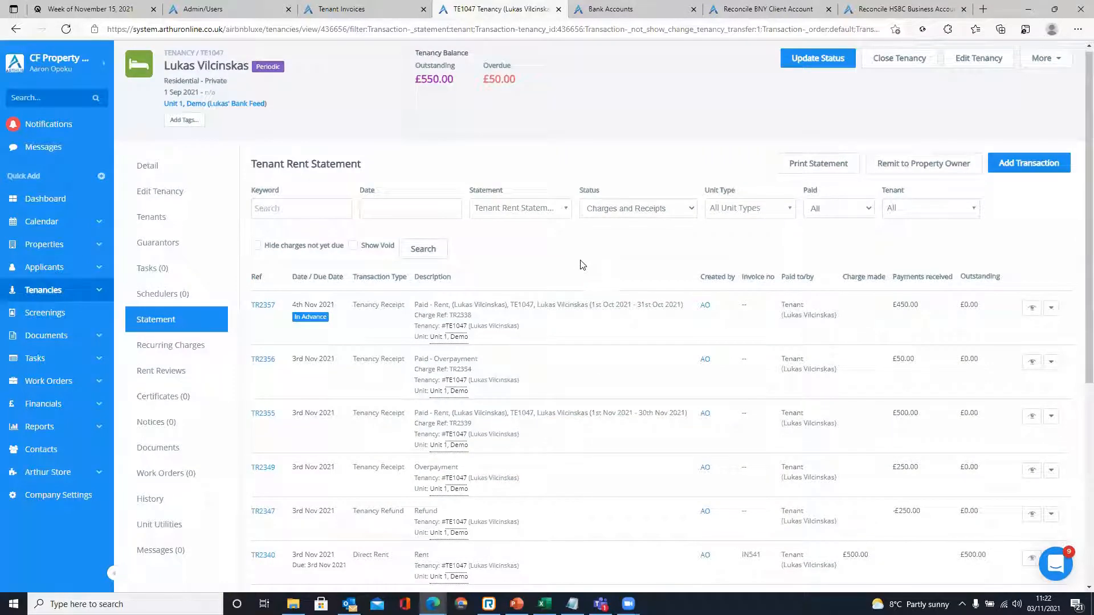
- Return to the presentation and show slide 10, Questions & Answers
left_click(373, 5)
left_click(638, 7)
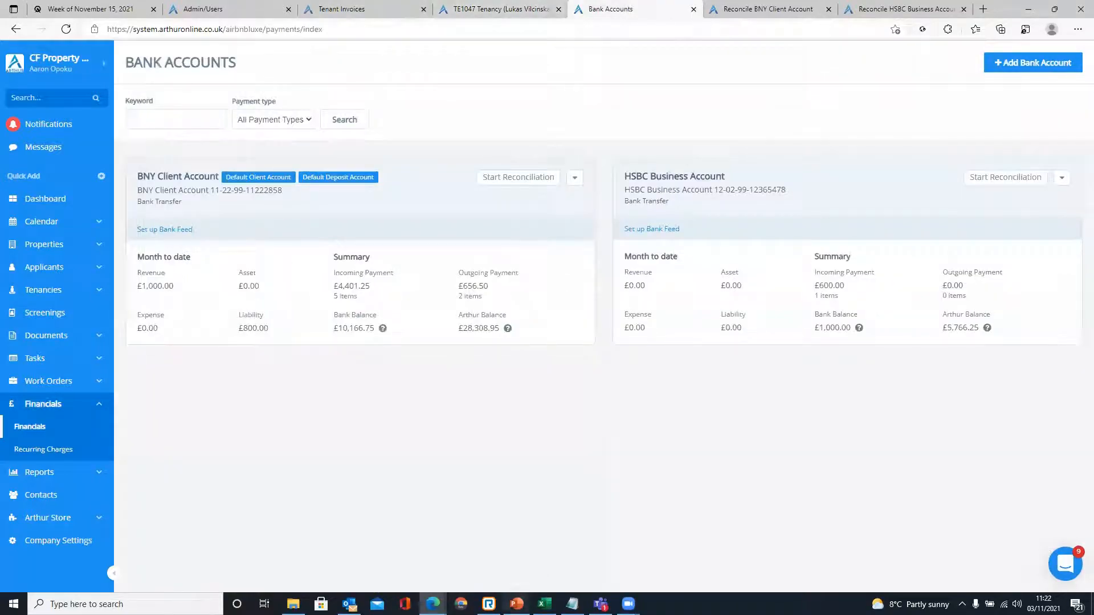
left_click(517, 604)
scroll(57, 424, "down", 1)
left_click(61, 471)
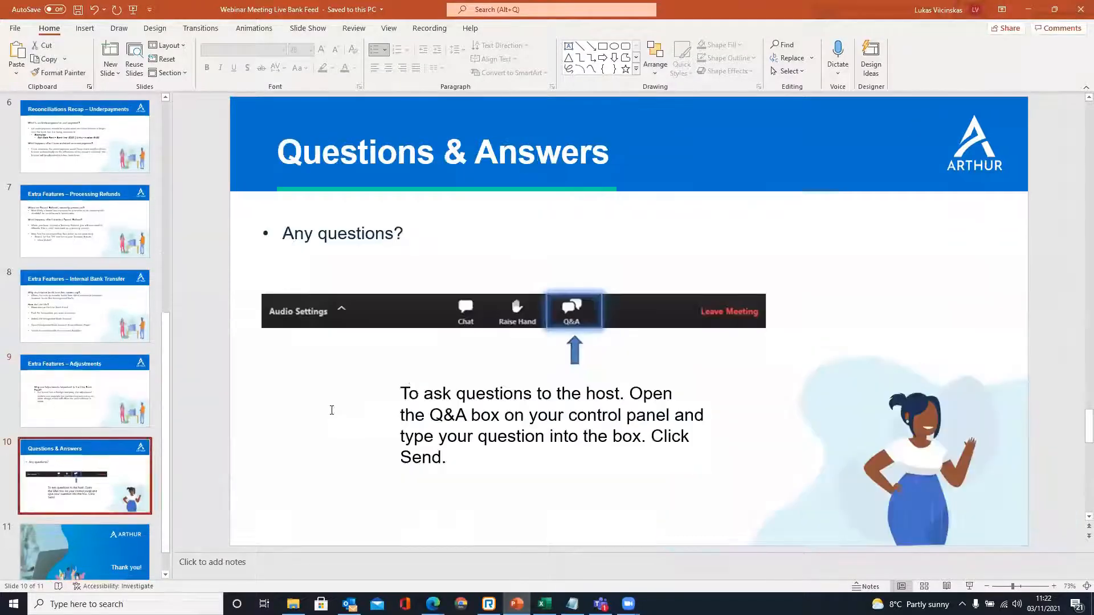